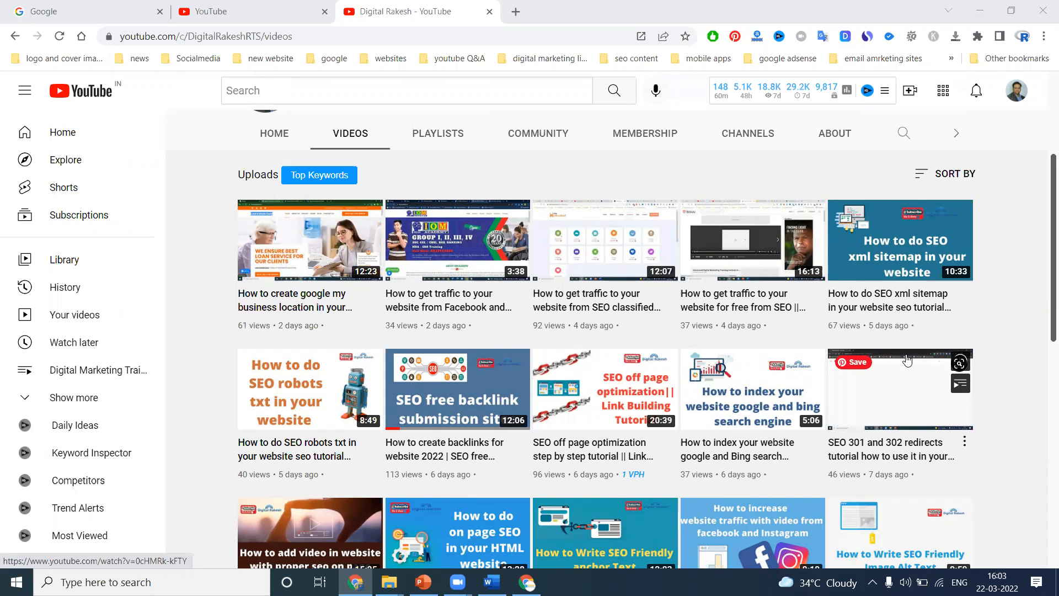
Open the Google Business Profile for the seasons indoor swimming pool in Erragadda Hyderabad.
mouse_move(527, 582)
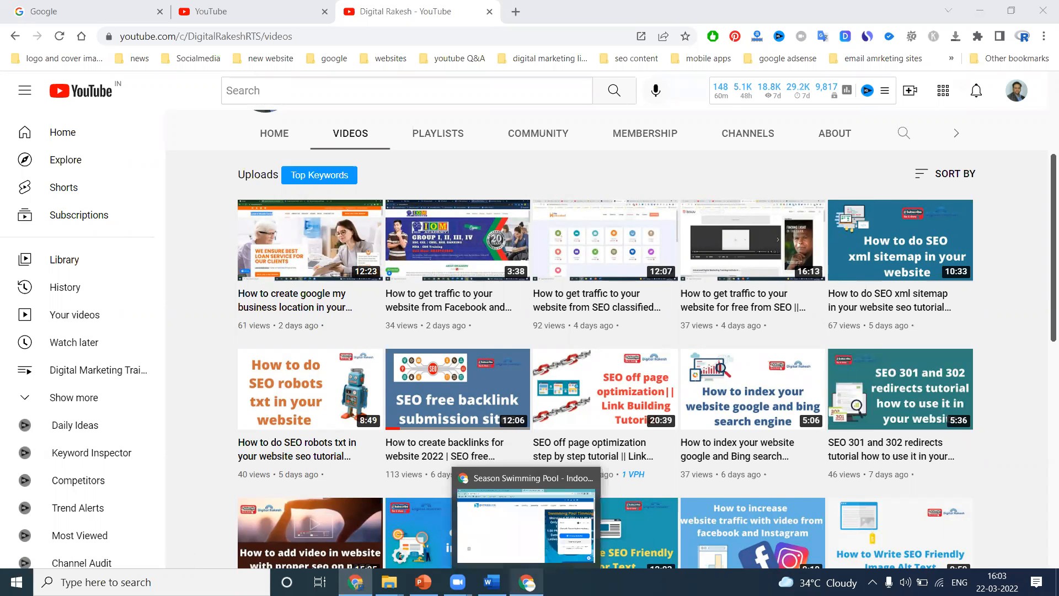
click(526, 521)
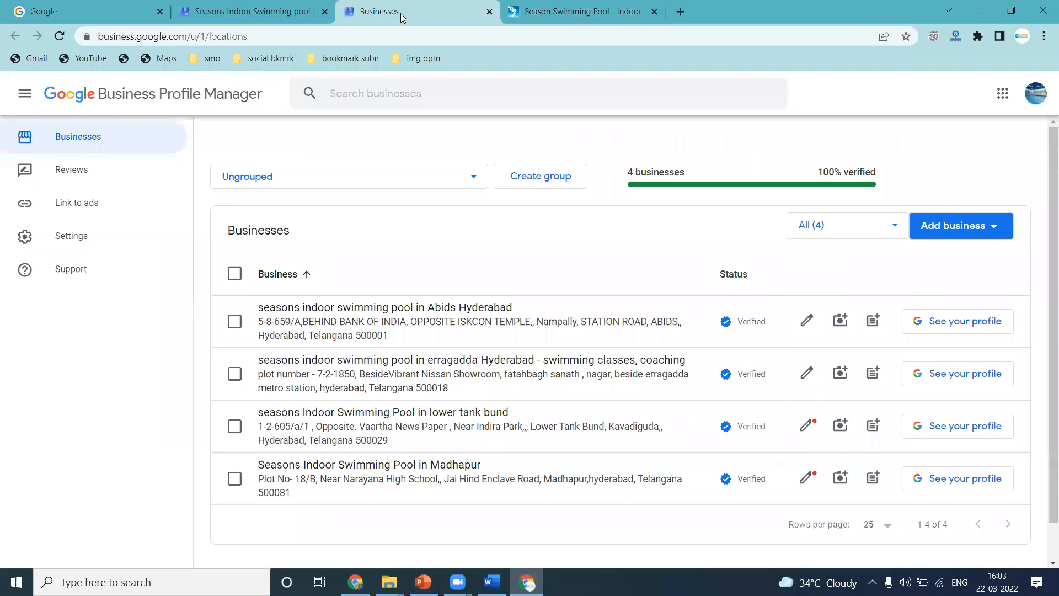
click(401, 13)
scroll(436, 175, down, 2)
click(388, 323)
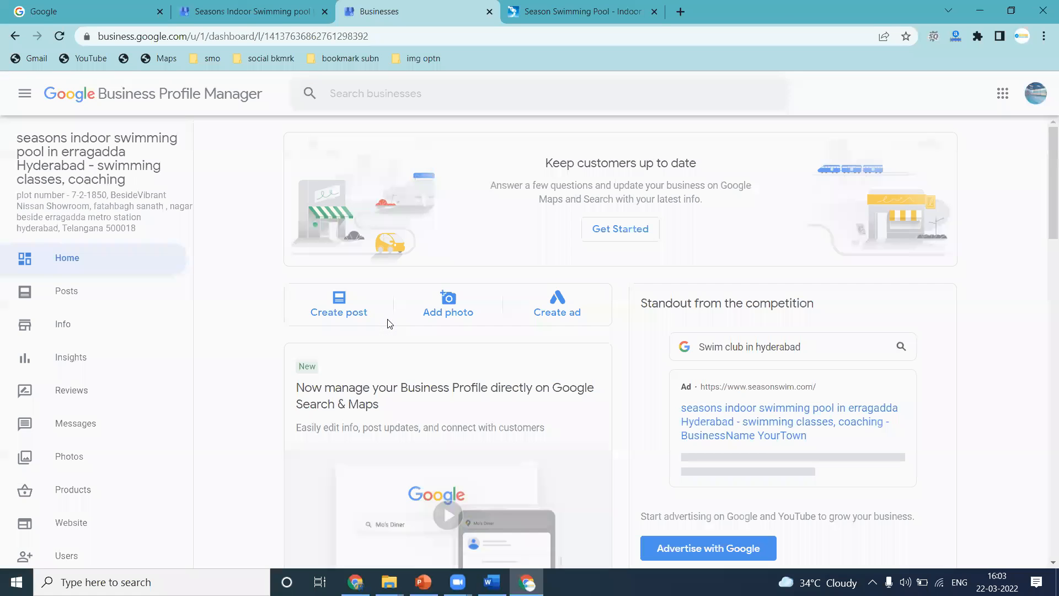
Open canva.com in a new browser tab.
click(679, 11)
text(ca)
key(Return)
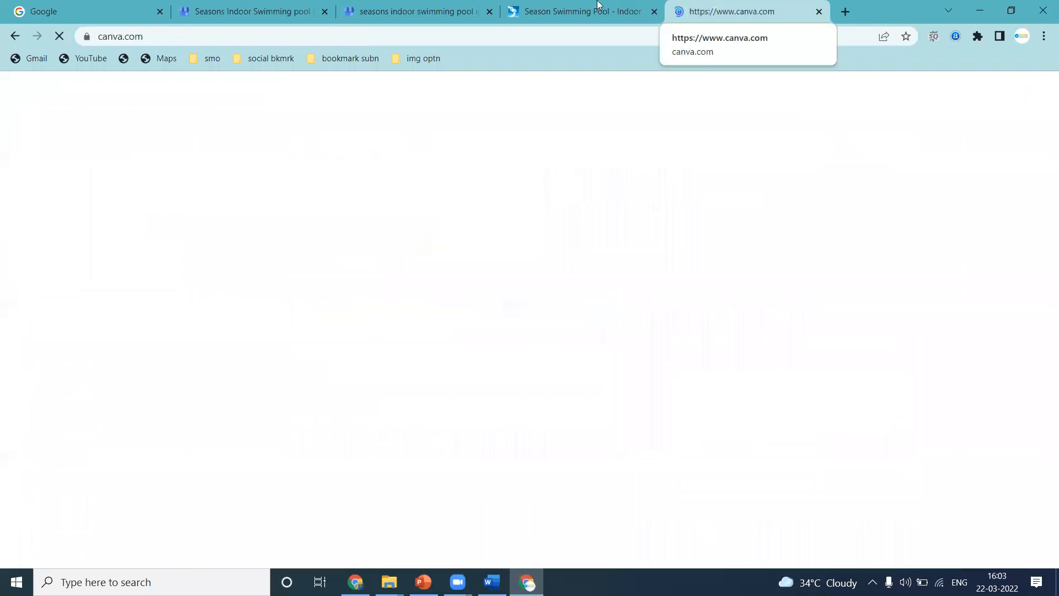
Open the Posts section of the Erragadda business profile.
click(450, 5)
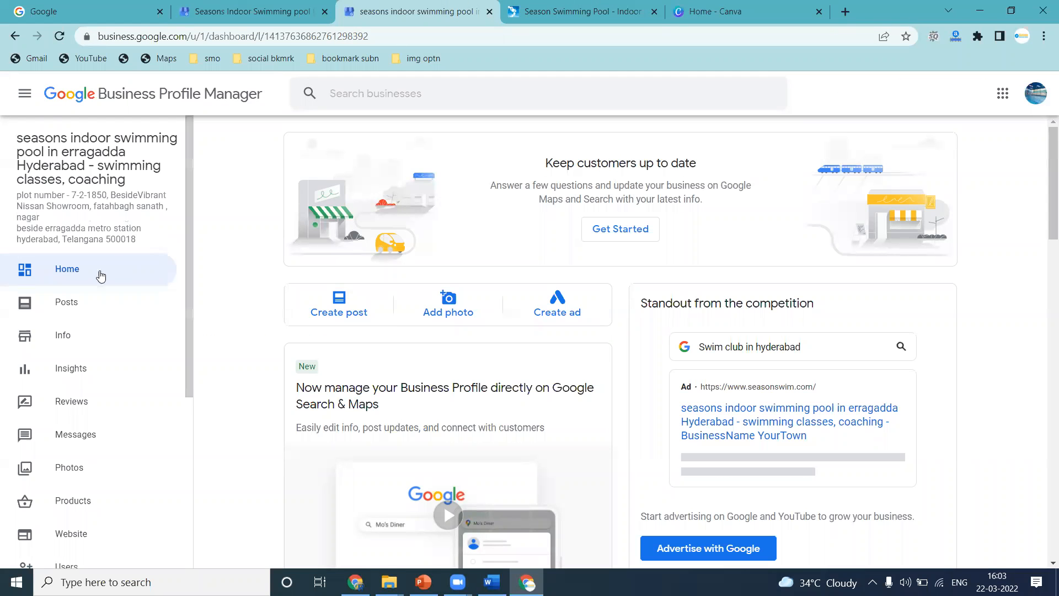
click(63, 309)
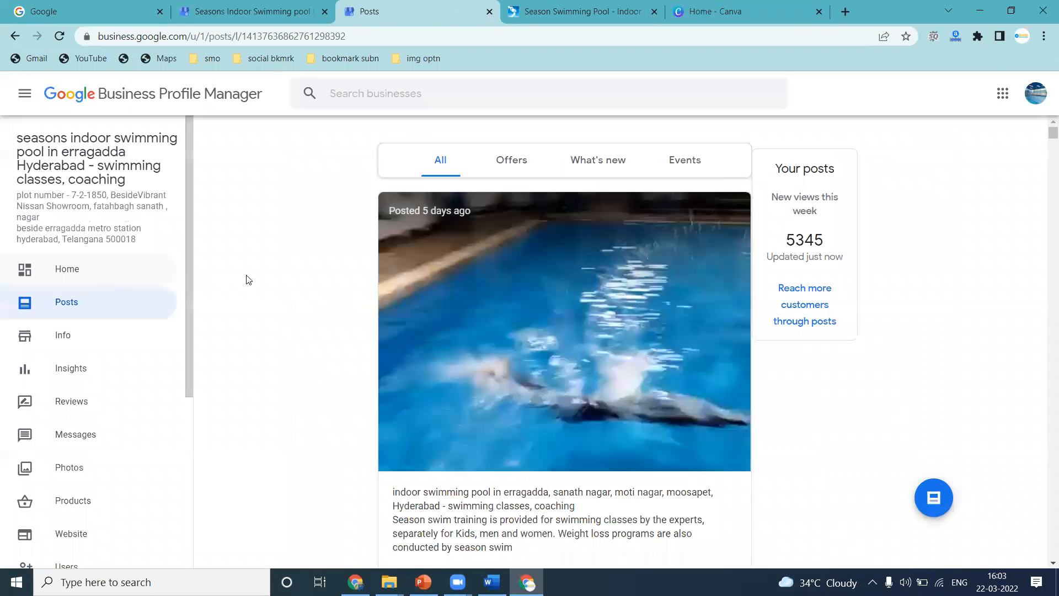
scroll(348, 292, down, 4)
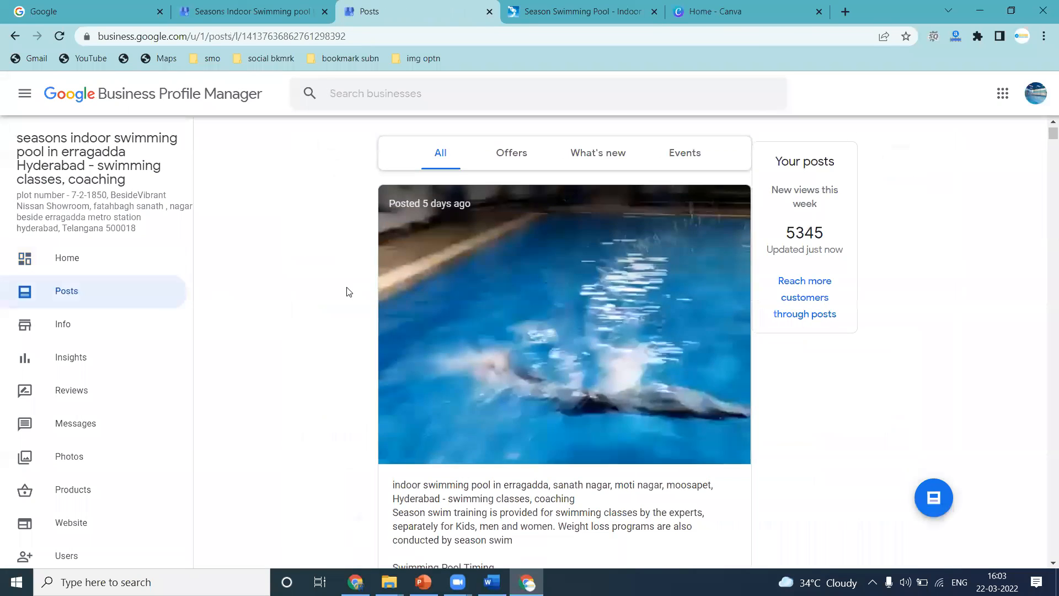
scroll(629, 221, up, 4)
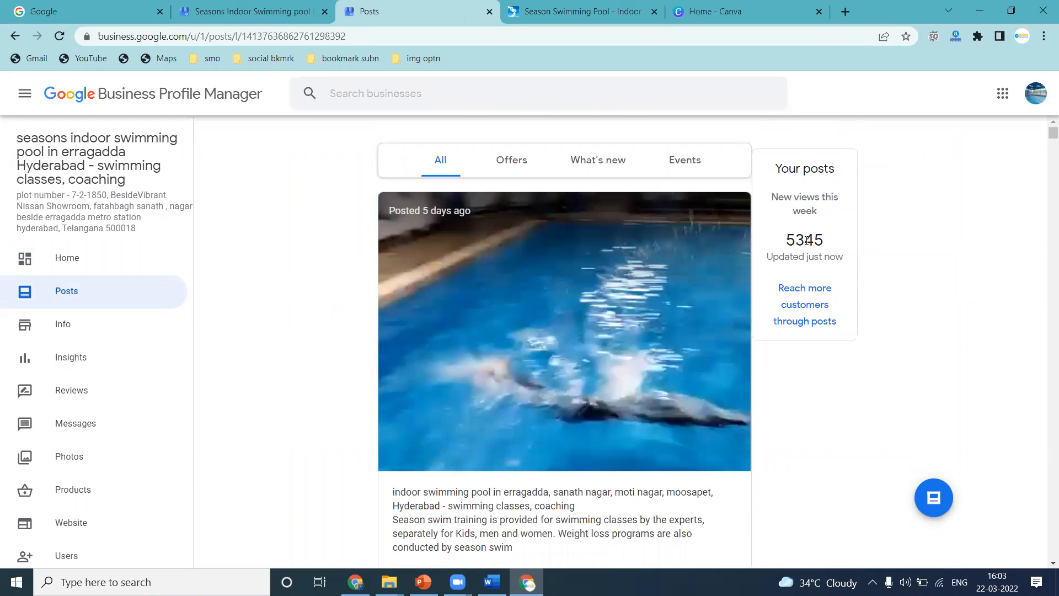
Open the help article on reaching more customers through posts and read about post insights.
click(806, 304)
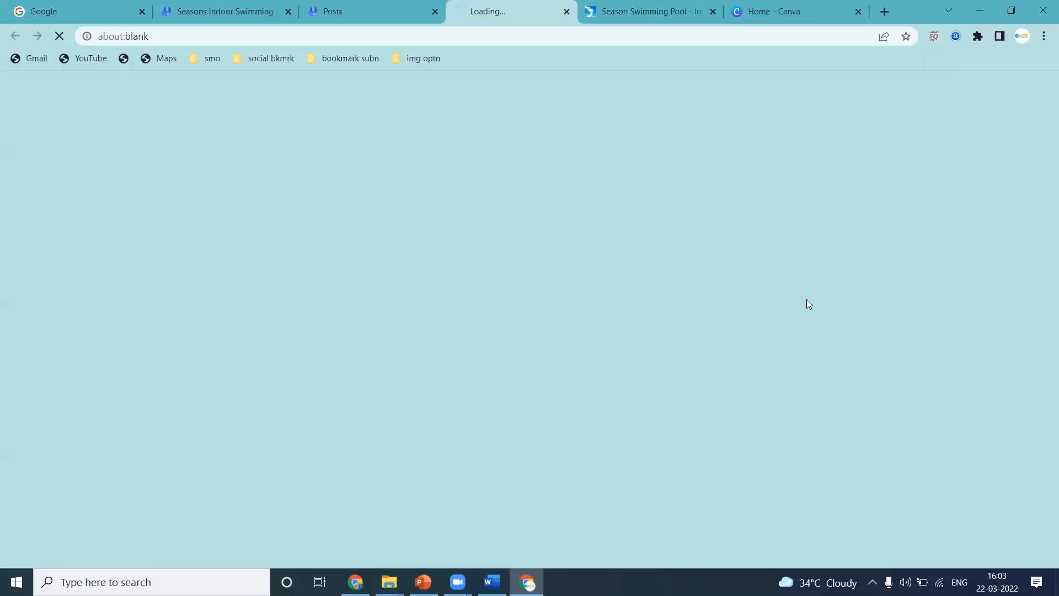
scroll(179, 301, down, 3)
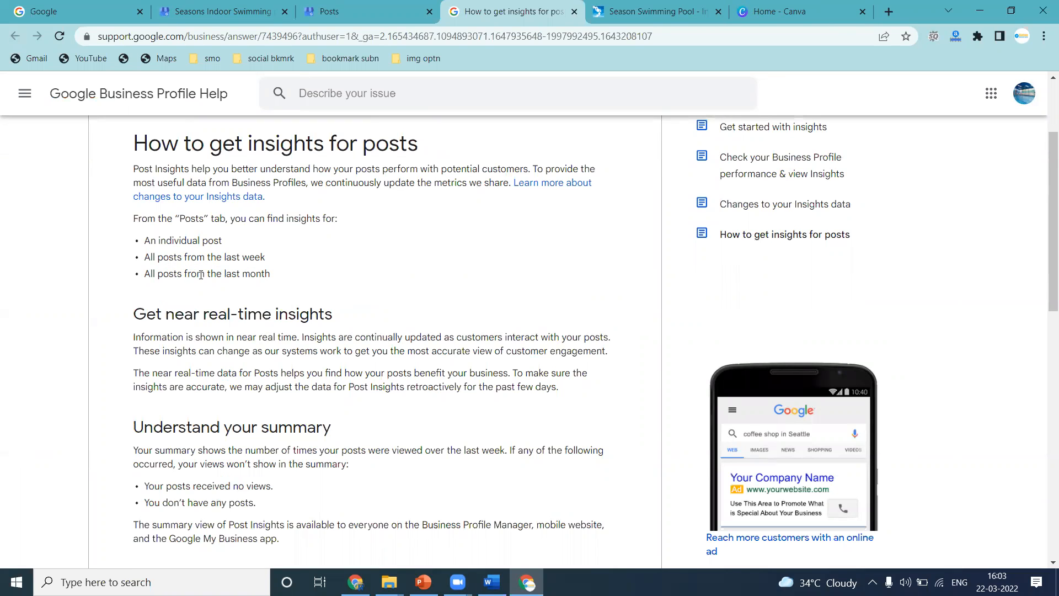
scroll(264, 272, down, 3)
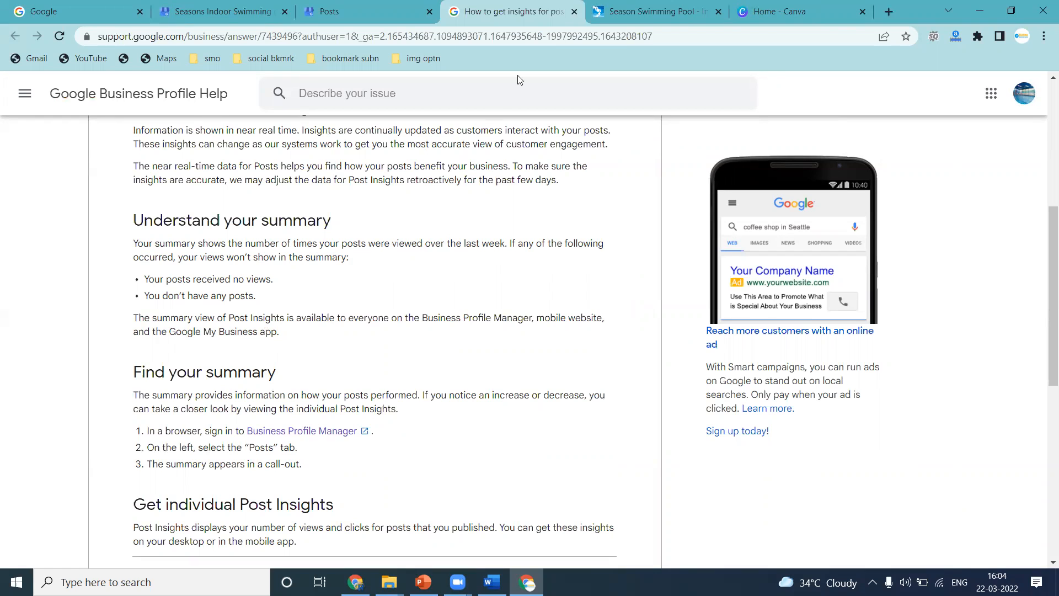
Create a blank YouTube Thumbnail design in Canva.
click(574, 11)
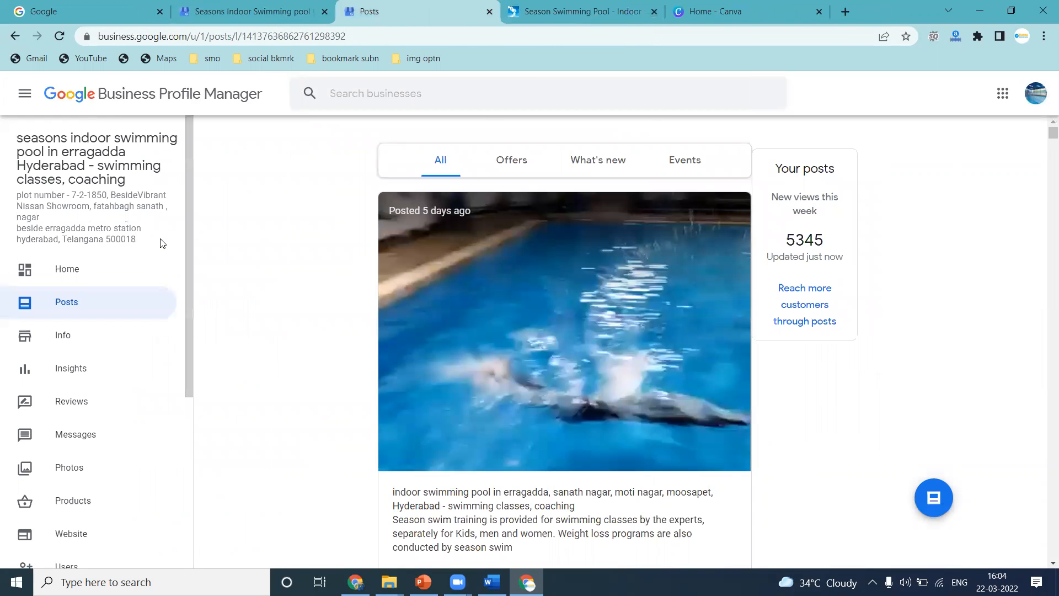
click(718, 11)
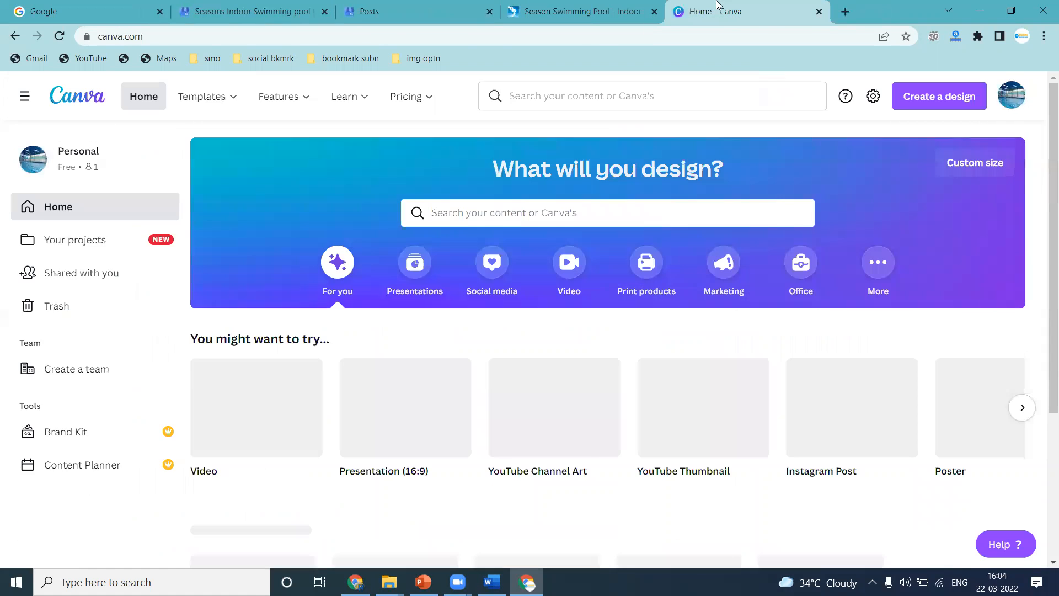
scroll(439, 343, down, 2)
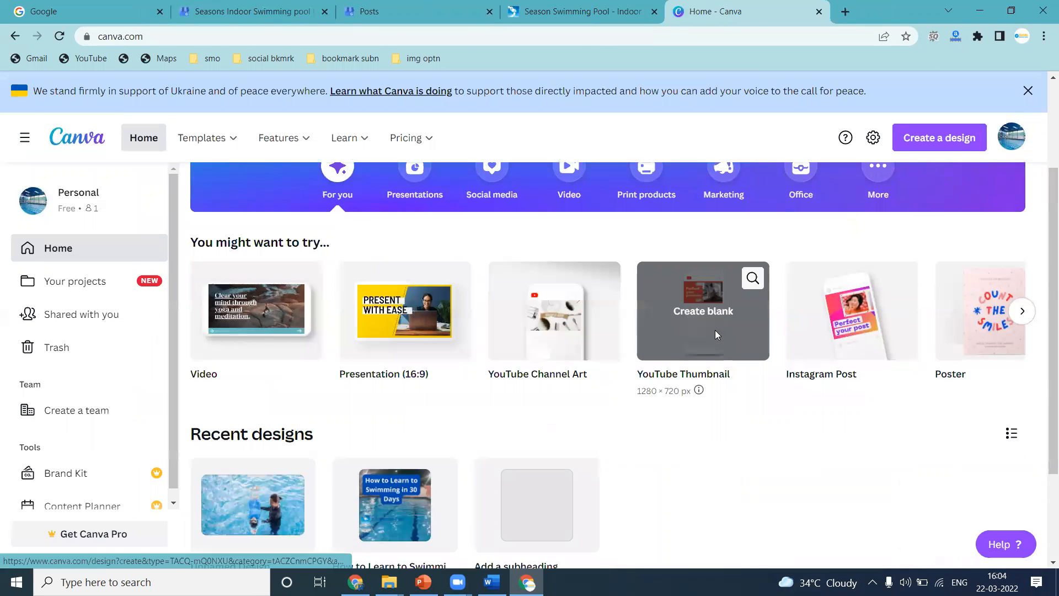
click(715, 331)
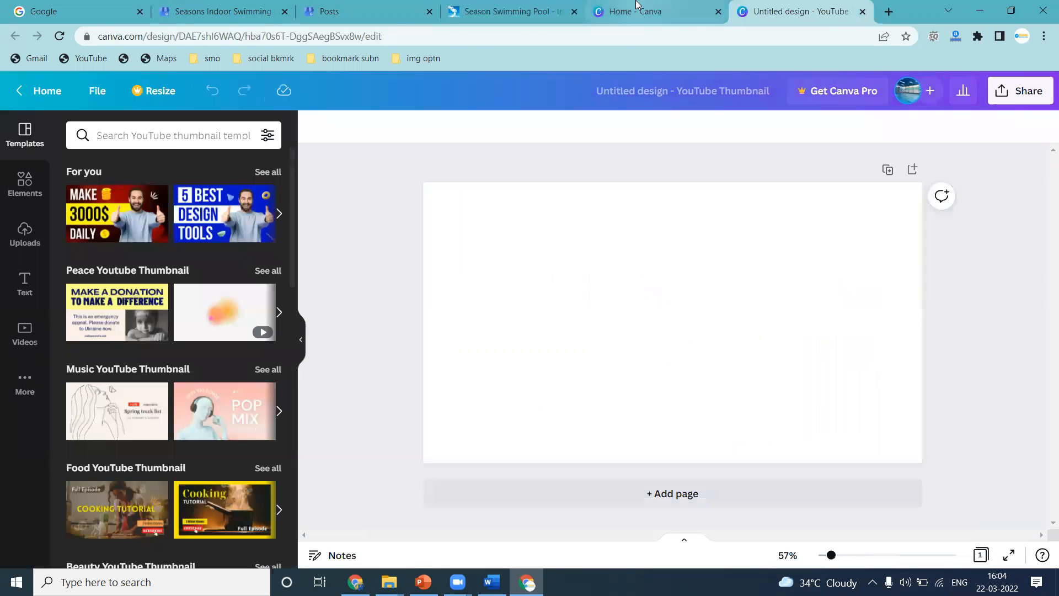
Open the recent Unnamed Design YouTube thumbnail from the Canva home page.
click(643, 11)
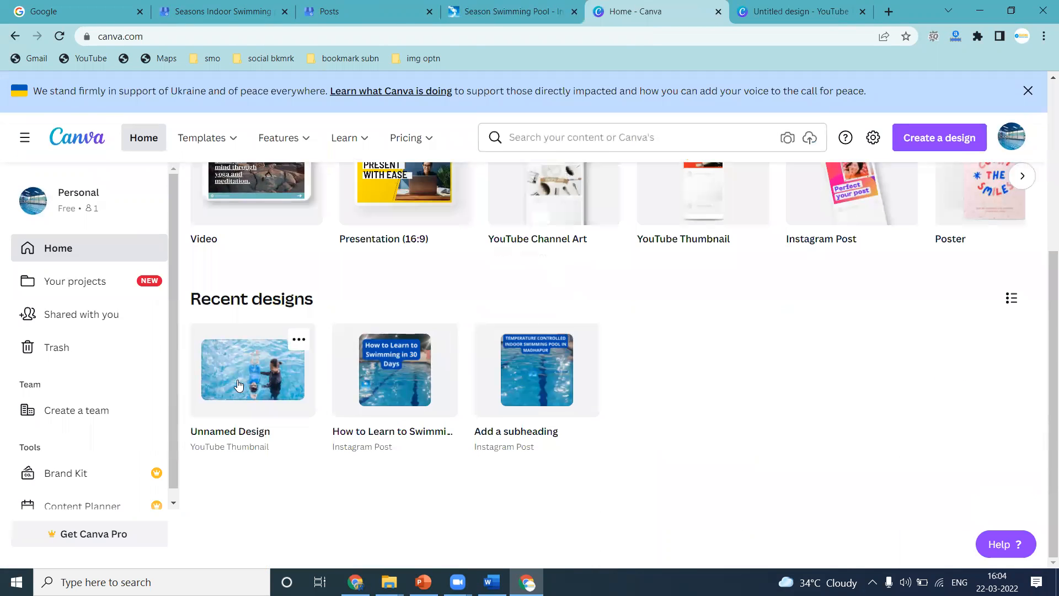
click(239, 385)
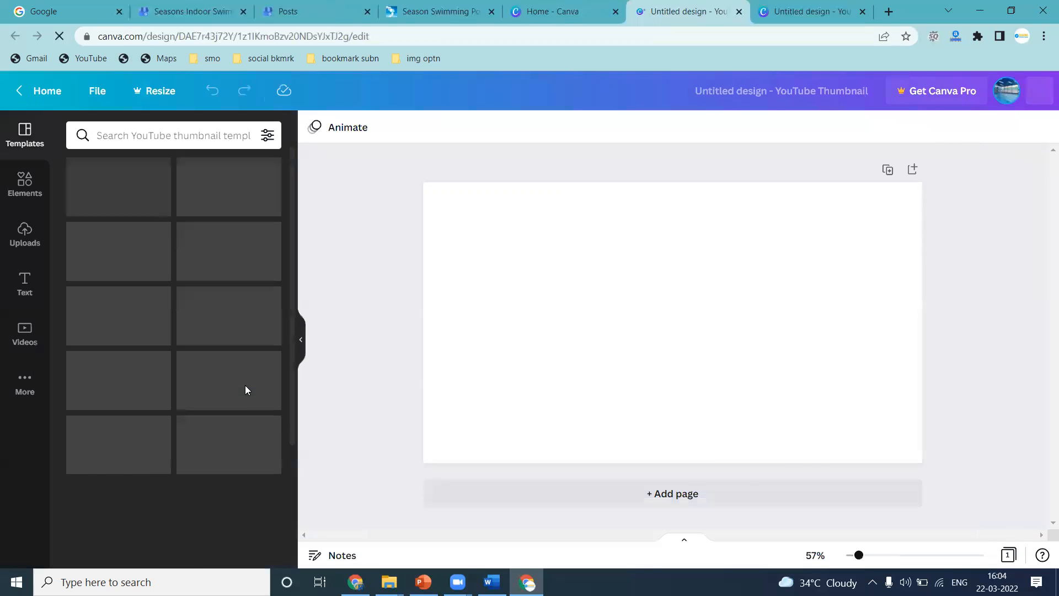
Upload the swimming-lessons image from the logoos folder to the Canva uploads.
click(22, 236)
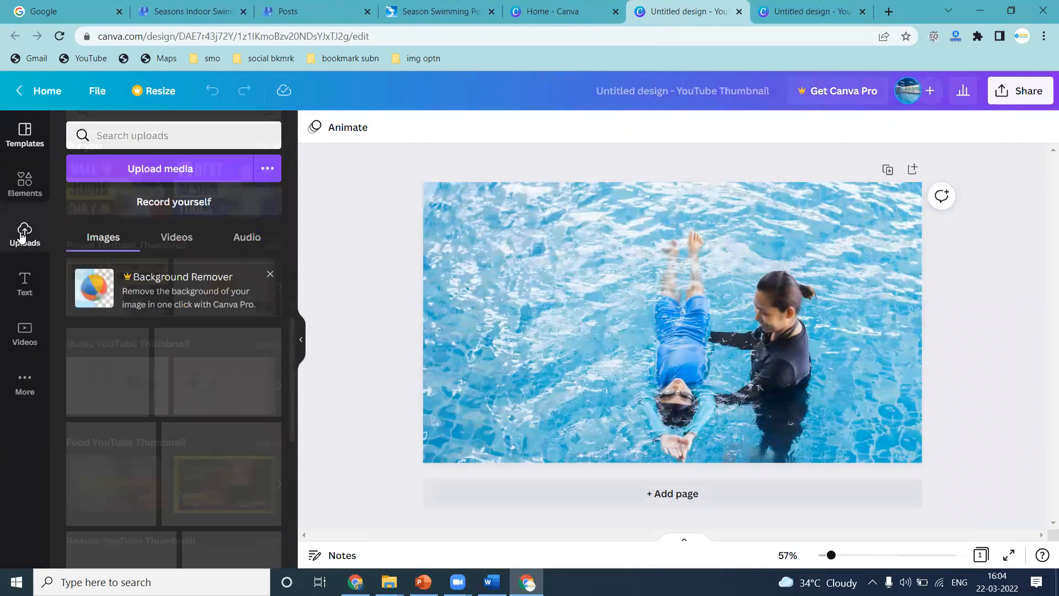
click(123, 171)
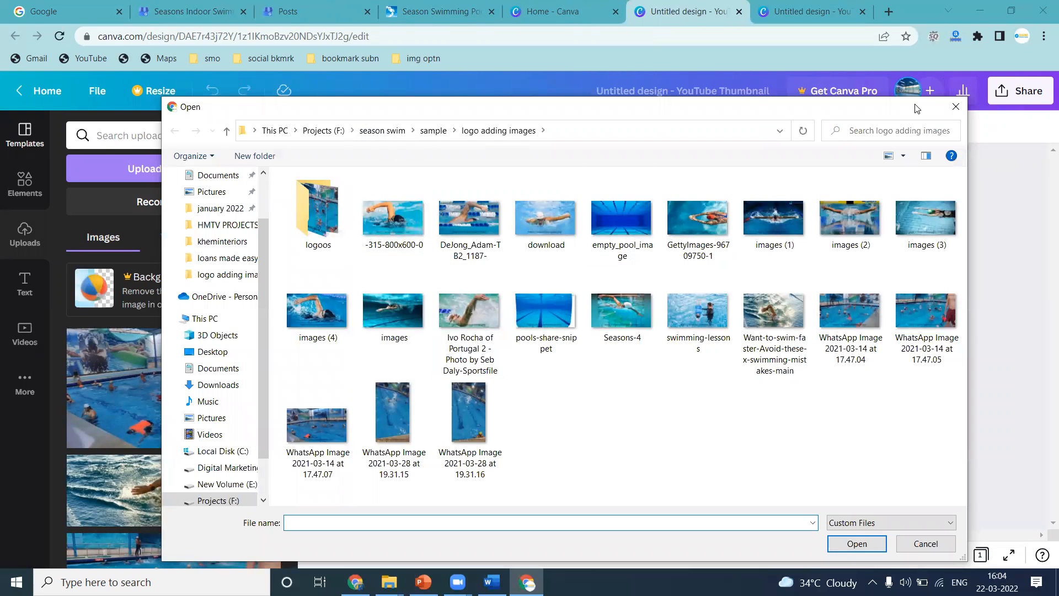
click(956, 107)
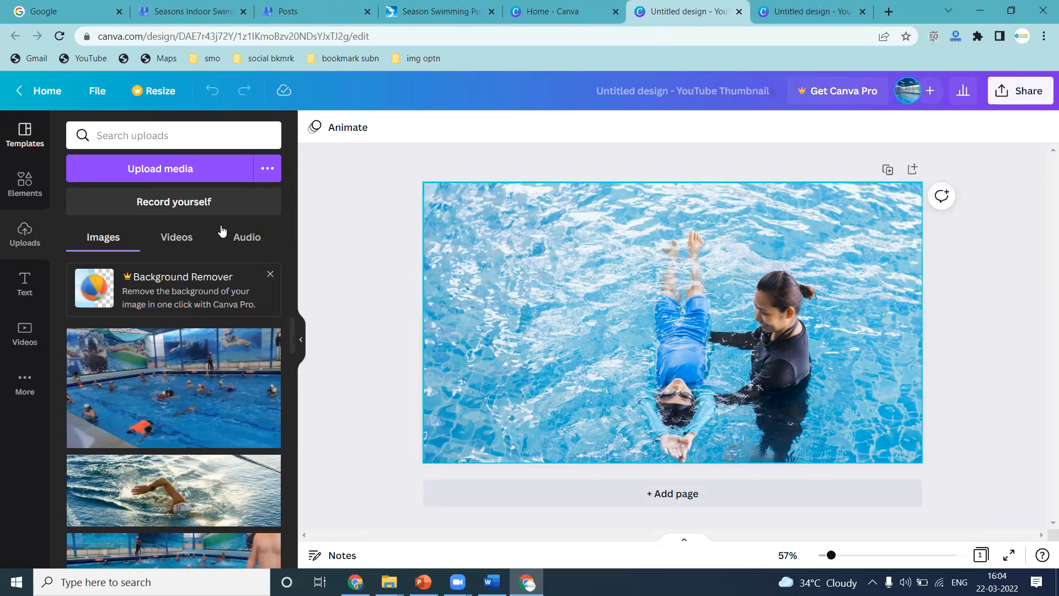
click(202, 168)
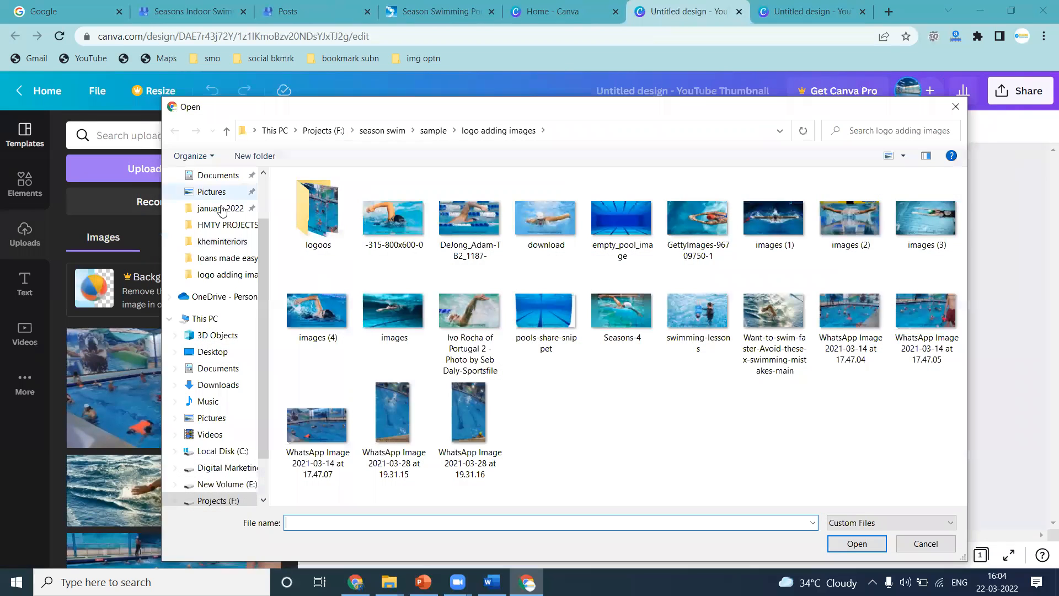
double_click(301, 205)
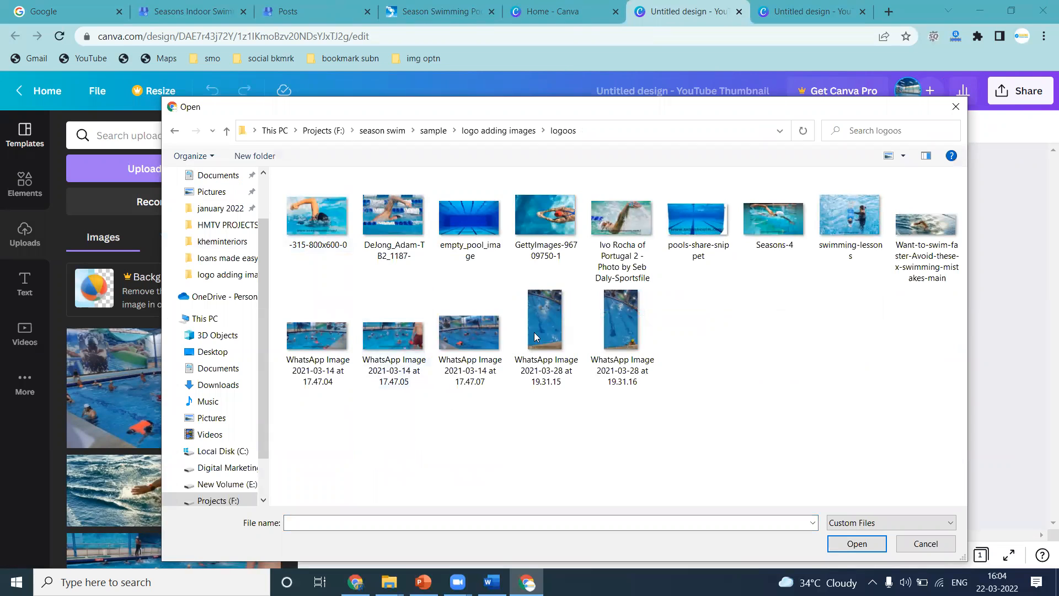
double_click(855, 208)
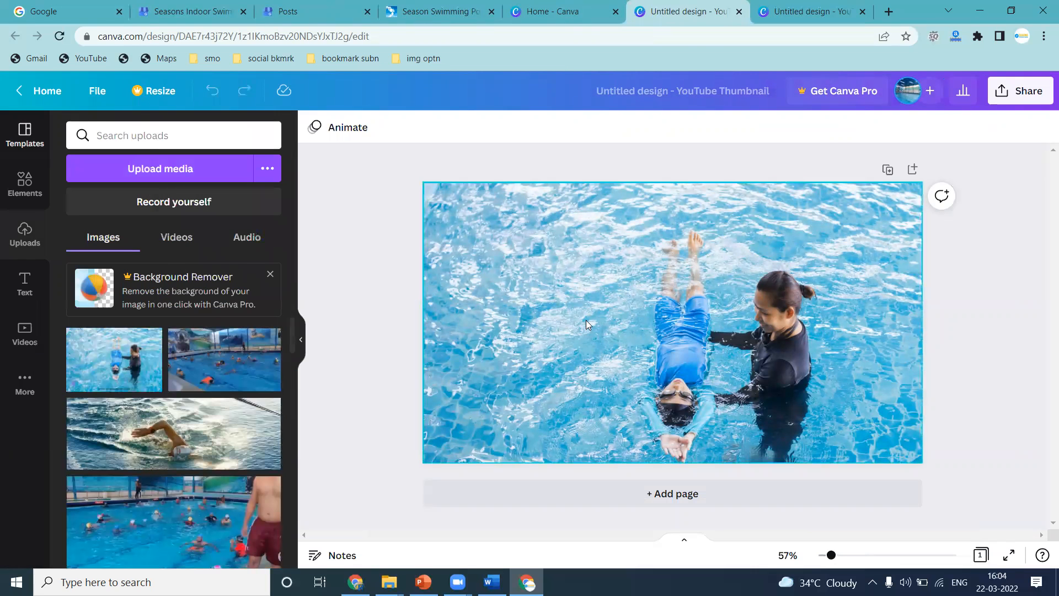
click(806, 11)
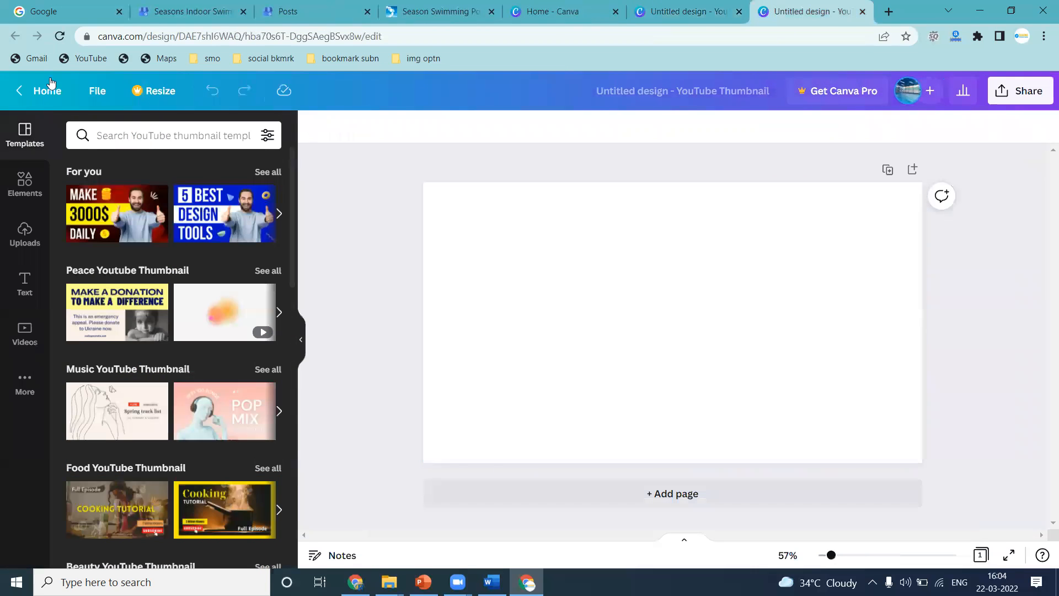
click(28, 231)
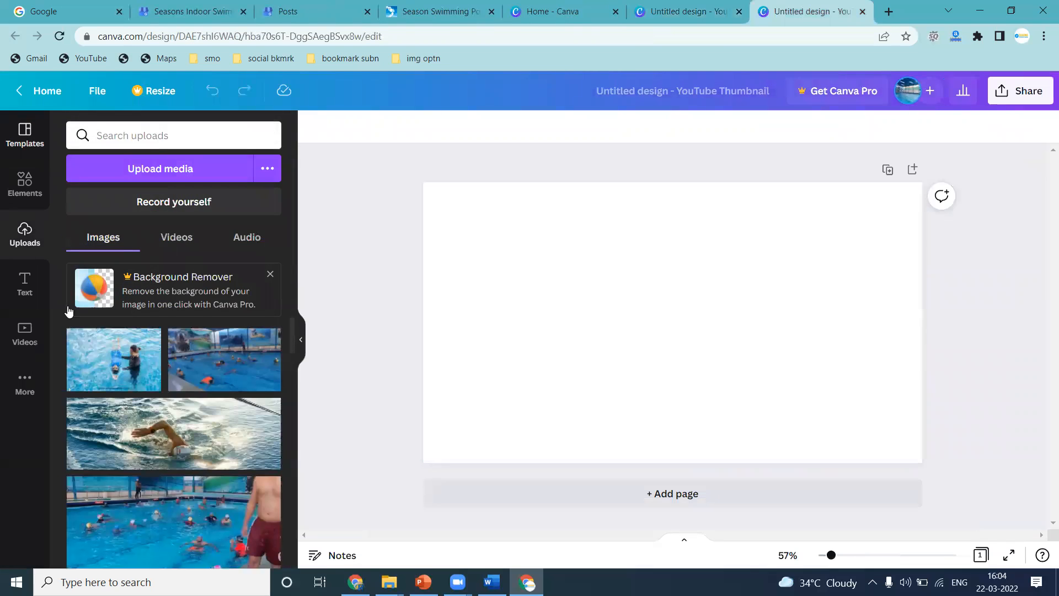
click(88, 356)
drag(582, 314, 471, 266)
drag(694, 368, 934, 455)
drag(861, 441, 860, 381)
key(ctrl+z)
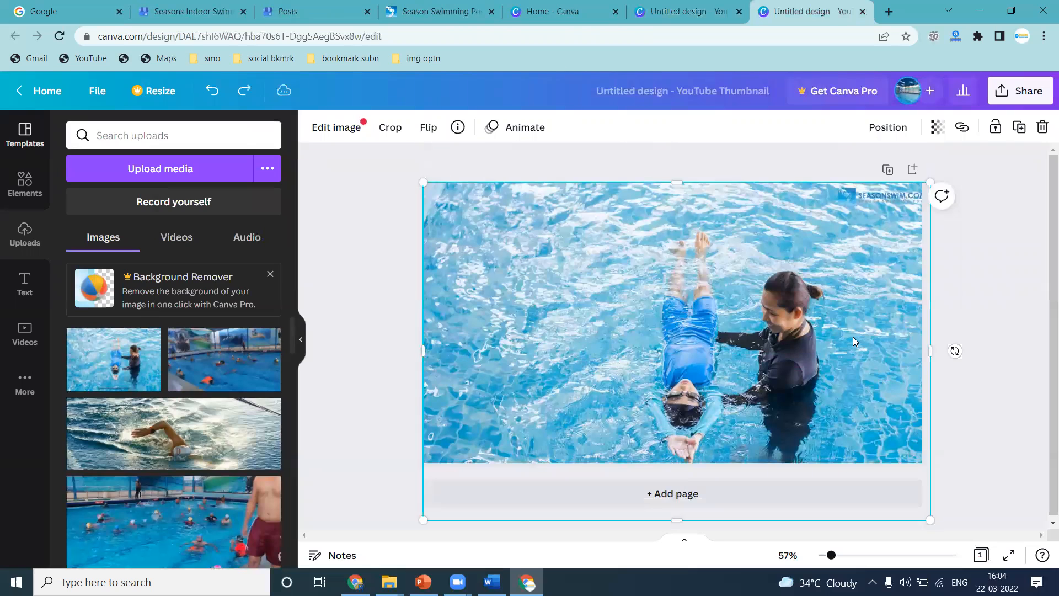
key(ctrl+z)
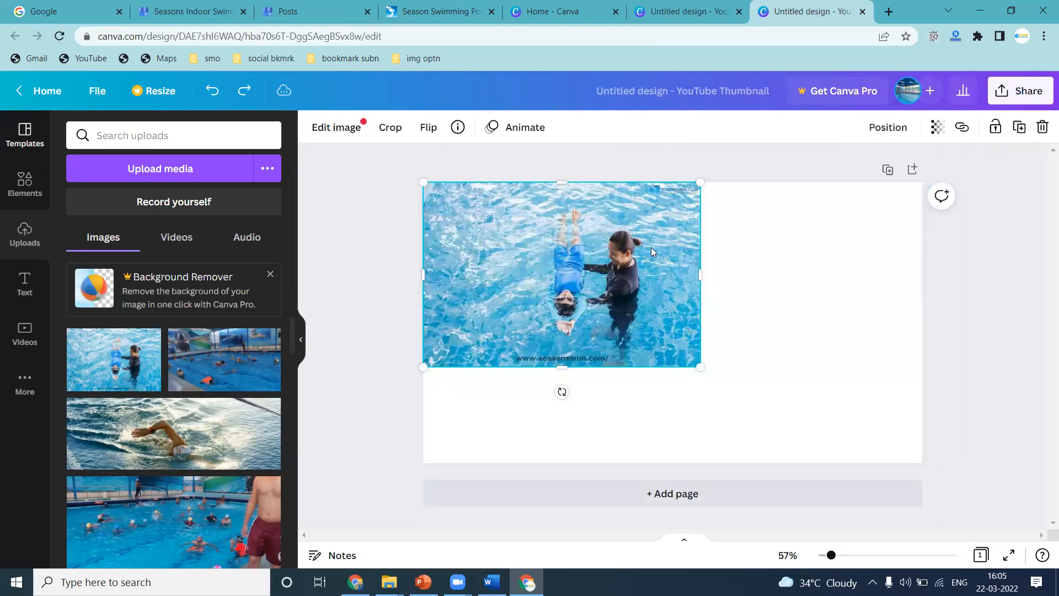
key(Delete)
Add the SEASONSWIM.COM logo to the thumbnail and place it small in the lower-right corner.
click(676, 13)
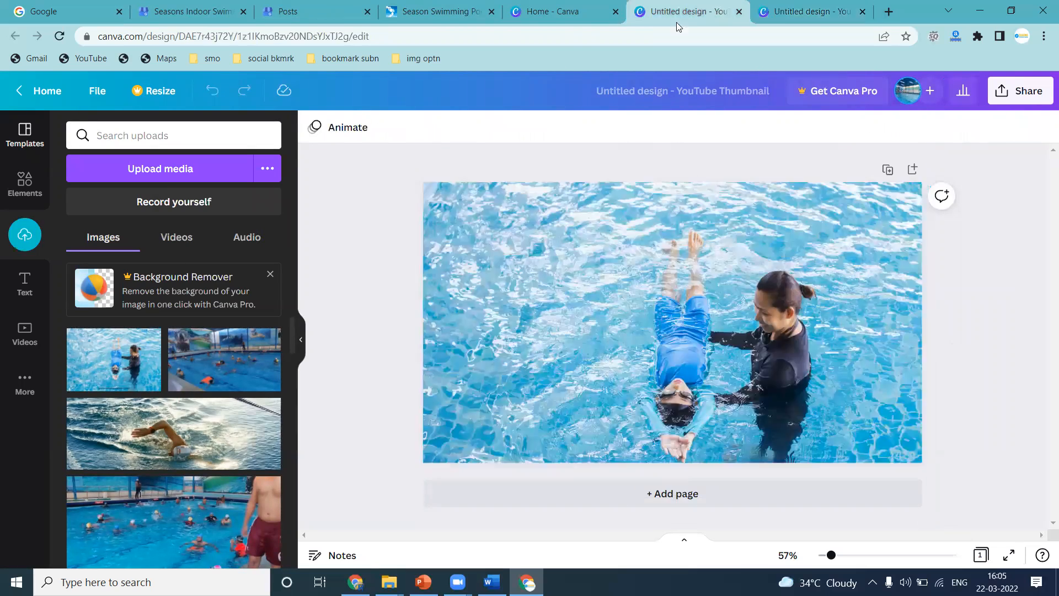
scroll(141, 338, down, 1)
scroll(141, 338, down, 5)
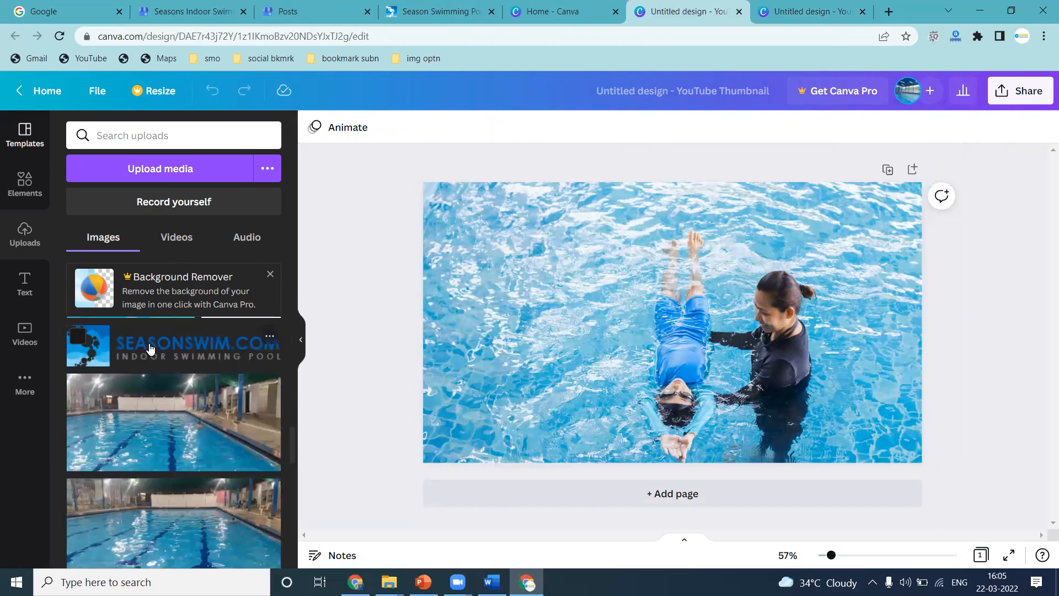
click(197, 362)
drag(547, 346, 637, 330)
drag(715, 313, 839, 441)
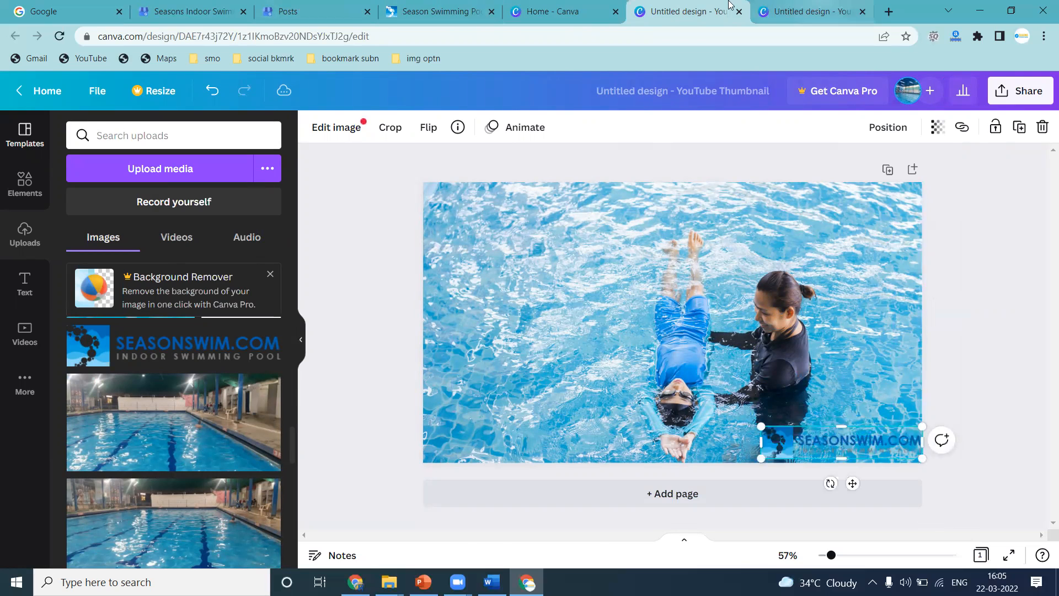
Select the business name text 'indoor swimming pool in erragadda Hyderabad' on the profile page.
click(307, 5)
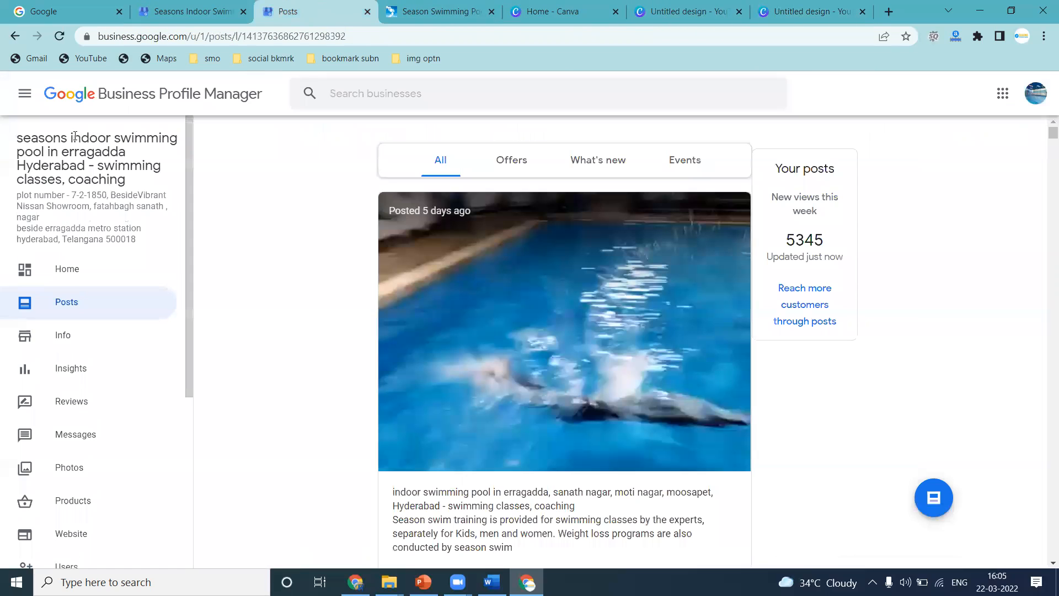
drag(72, 146, 84, 163)
key(ctrl+c)
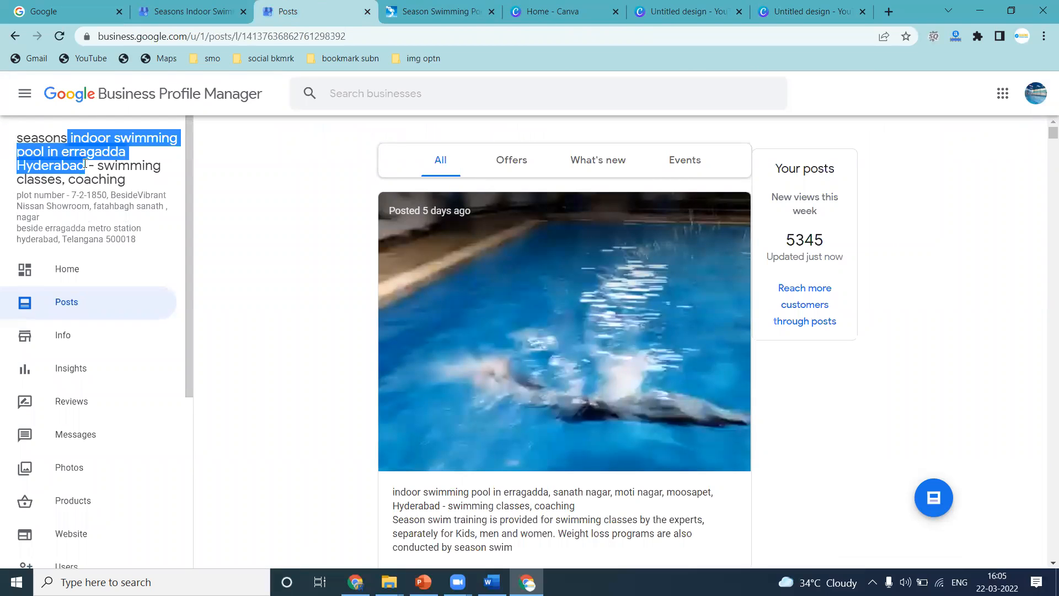
click(778, 15)
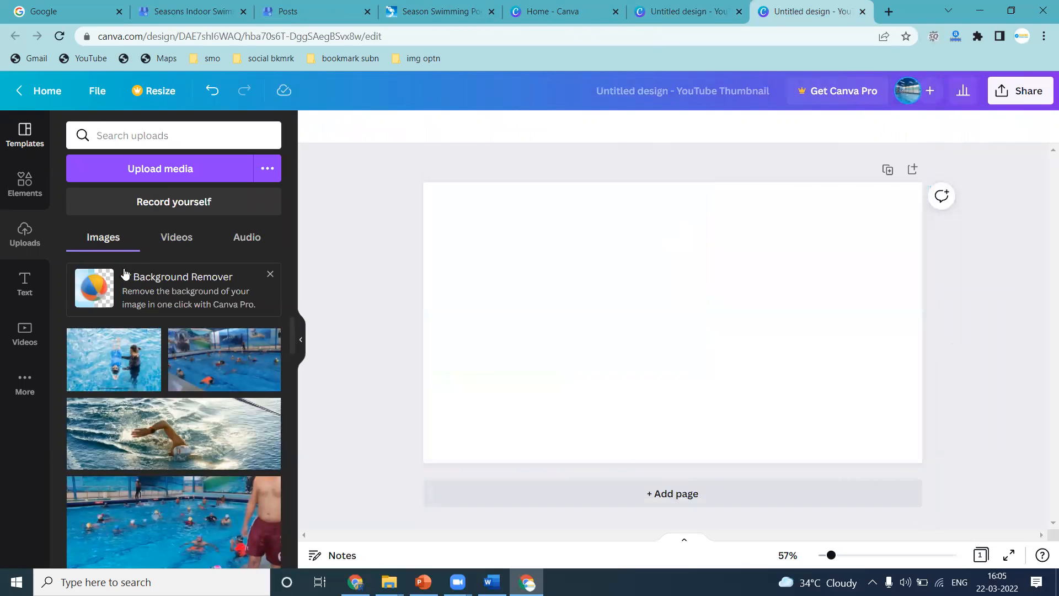
key(ctrl+shift+Tab)
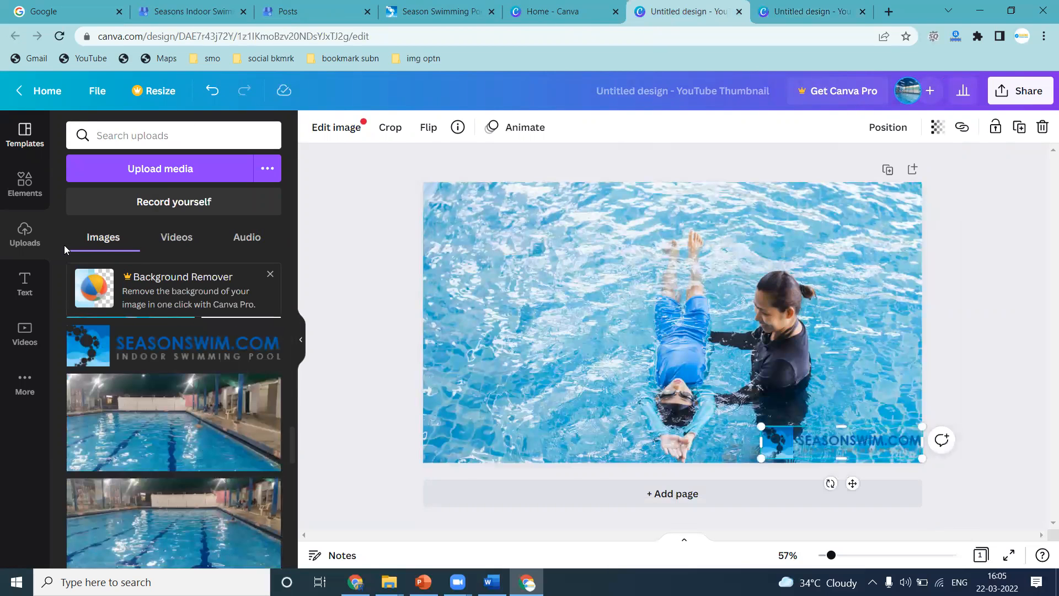
Add a subheading text box containing the pasted business name and move it to the image's upper-left corner.
click(28, 286)
click(125, 248)
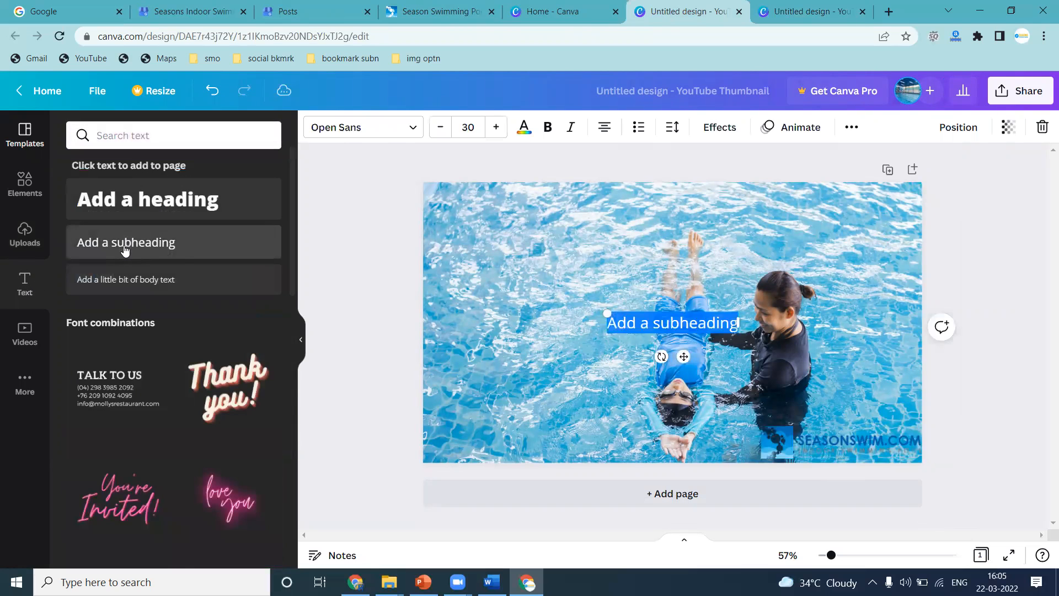
key(ctrl+v)
click(599, 361)
drag(574, 320, 514, 174)
triple_click(535, 208)
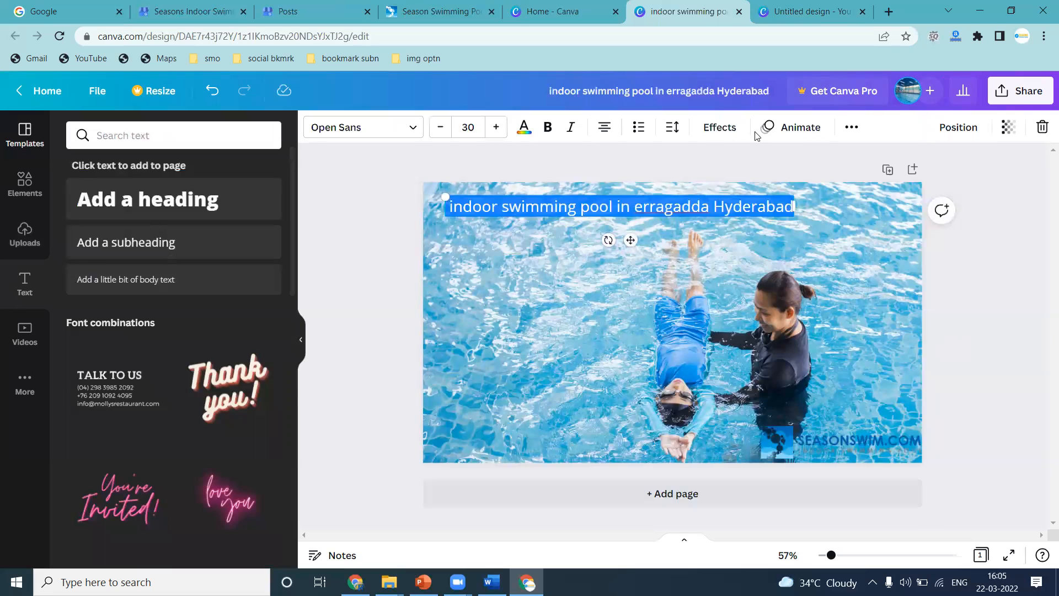
Apply the Background text effect to the business name with a dark blue background color.
click(720, 127)
click(229, 395)
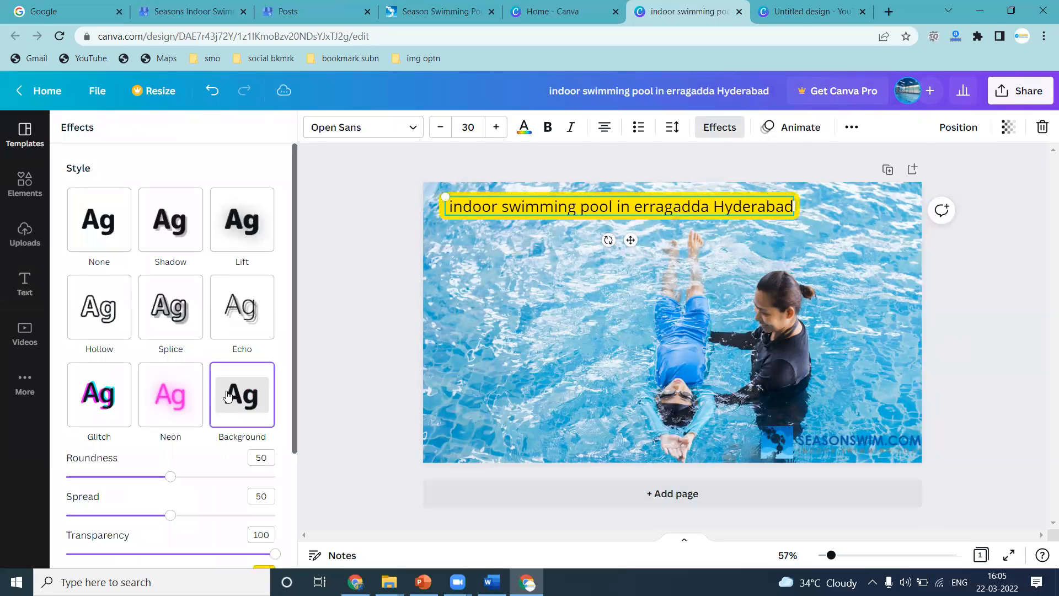
scroll(237, 315, down, 3)
click(264, 418)
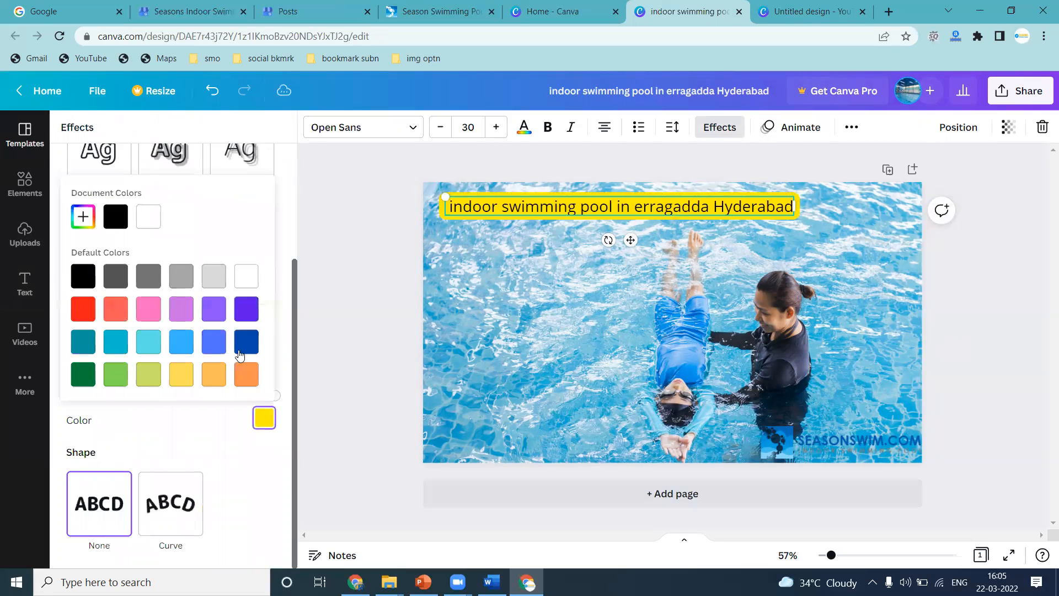
click(241, 343)
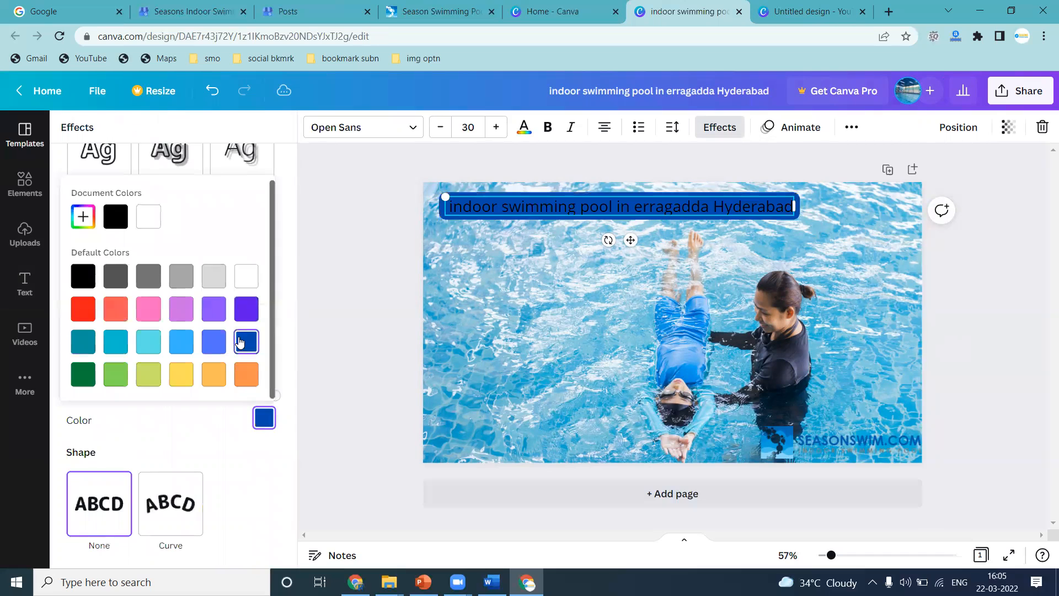
Make the business name text bold and white.
click(524, 128)
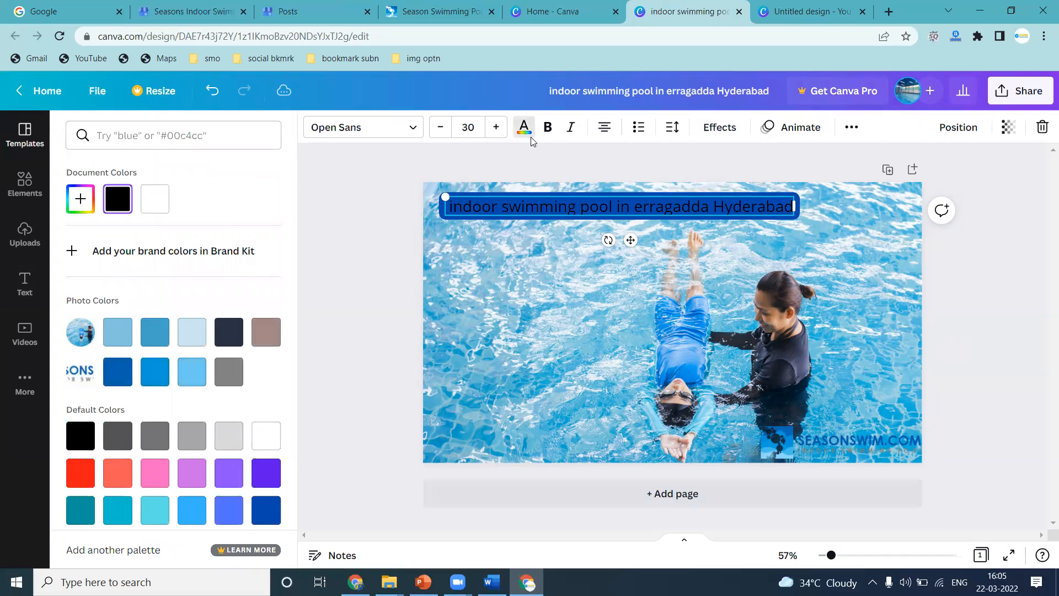
click(552, 128)
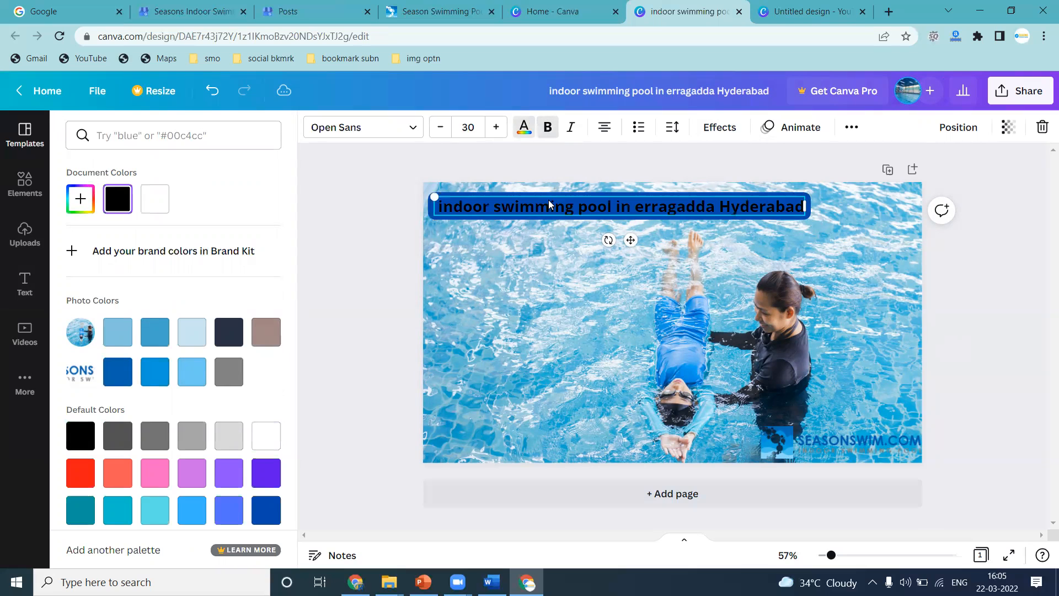
click(527, 130)
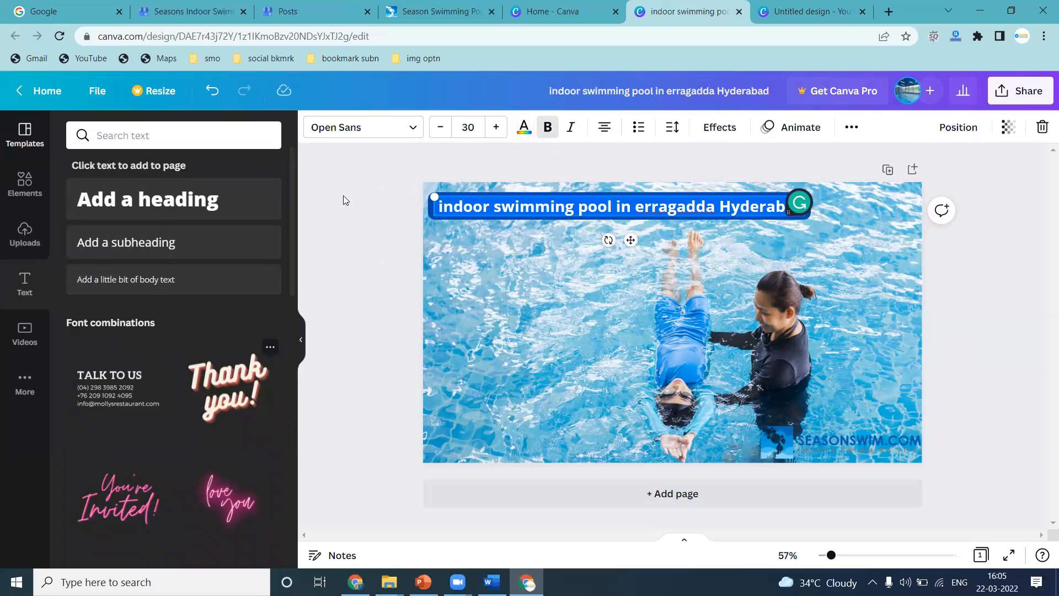
click(528, 129)
click(267, 436)
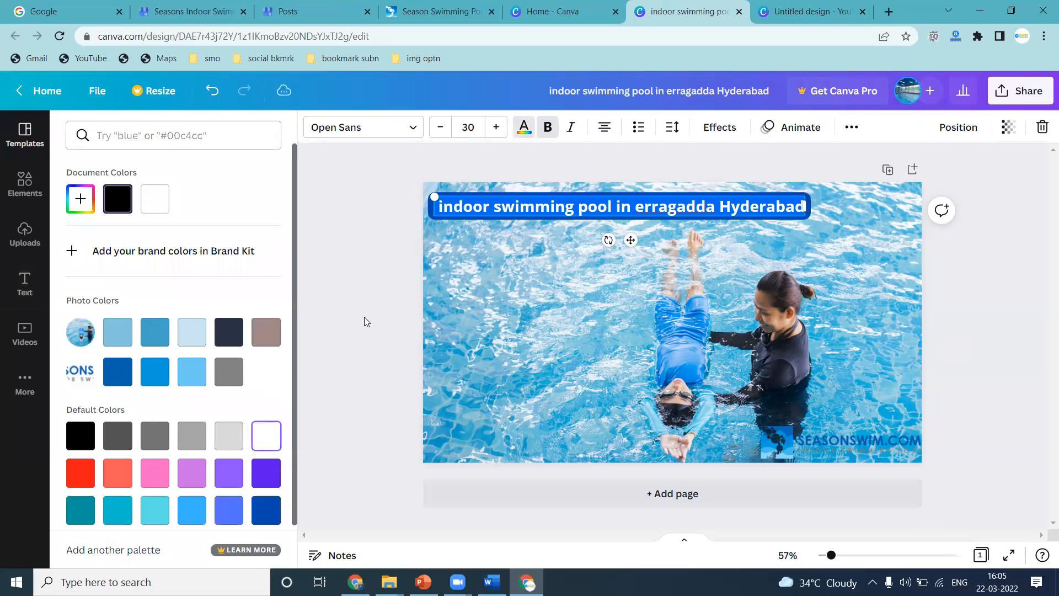
click(365, 309)
click(365, 310)
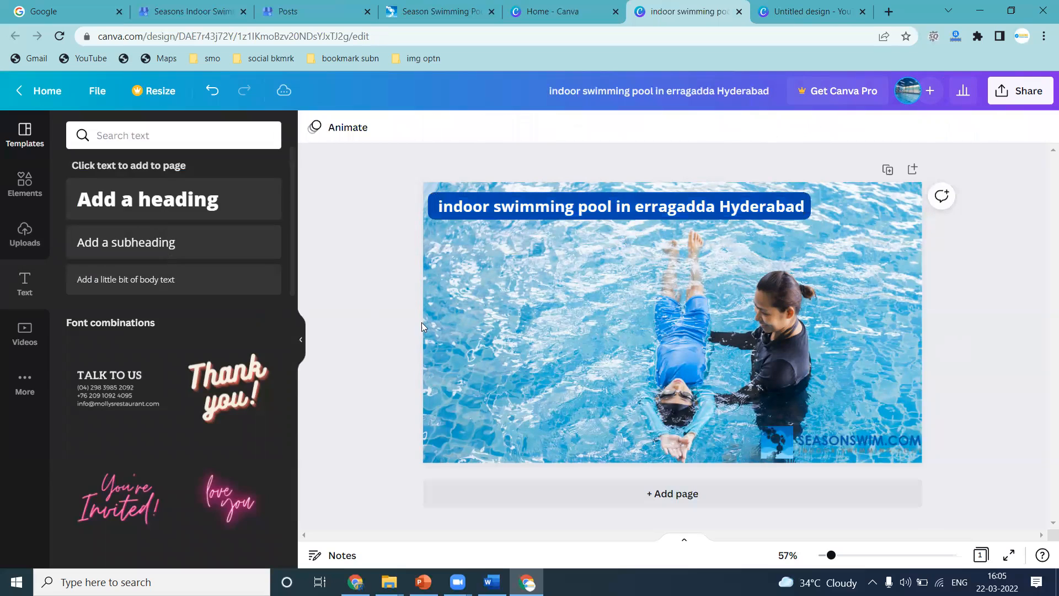
Narrow the business name box so it wraps onto two lines and convert the text to uppercase.
click(786, 209)
drag(809, 207, 671, 243)
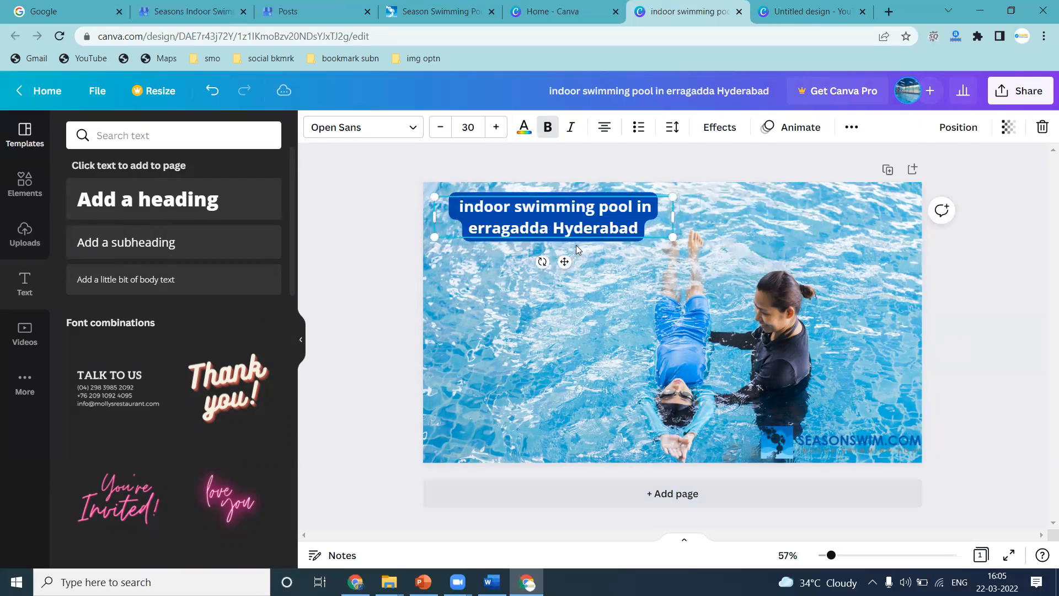
click(850, 129)
click(730, 162)
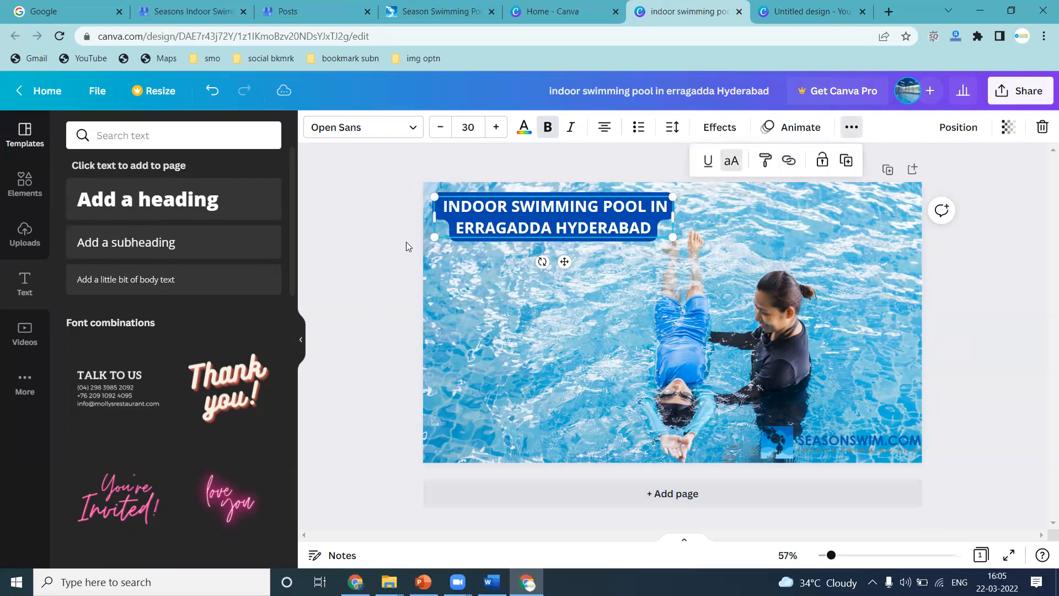
click(394, 247)
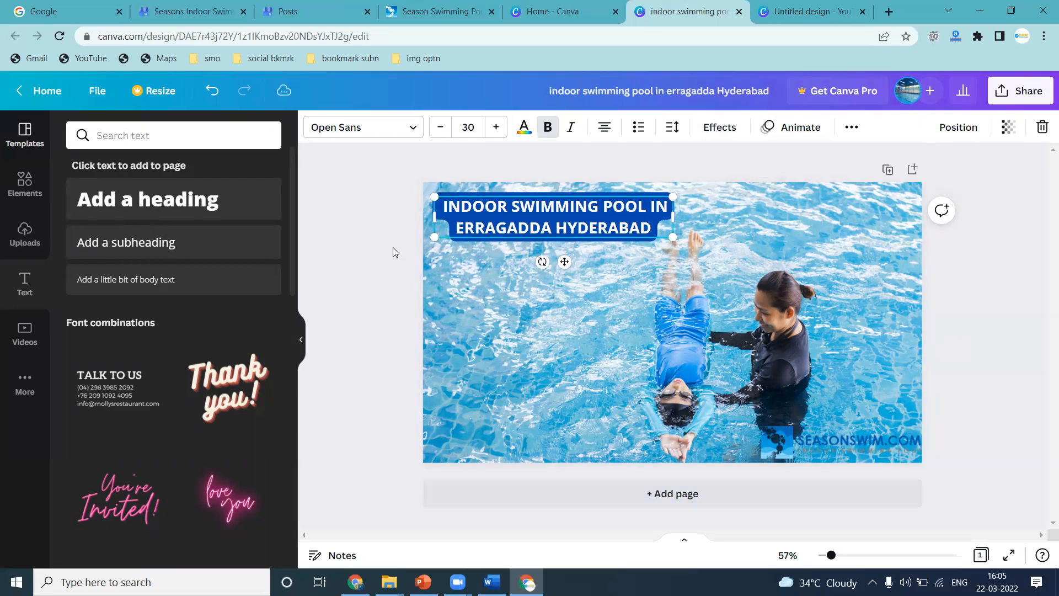
Shift the swimming photo upward within its frame and move the SEASONSWIM.COM logo to the upper-right corner.
double_click(731, 339)
drag(732, 339, 732, 286)
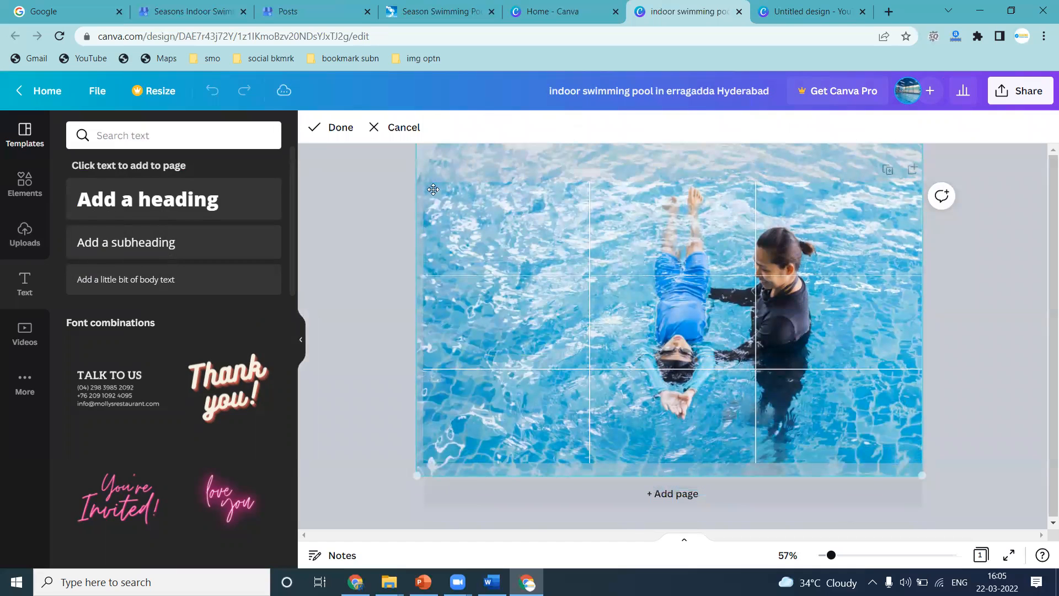
click(331, 128)
drag(825, 441, 818, 210)
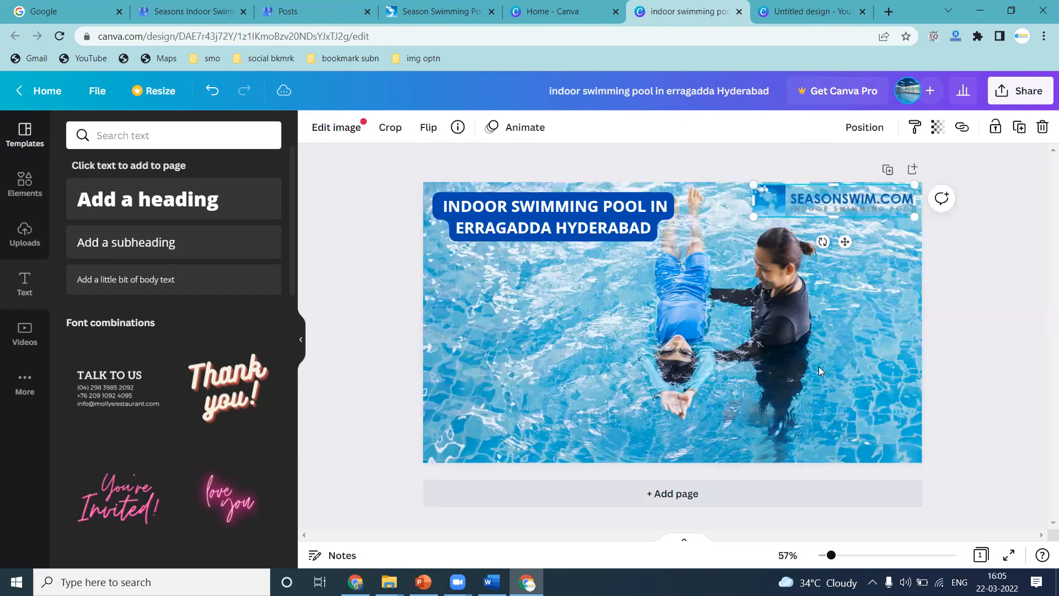
Add a square shape, stretch it into a full-width band along the image's bottom edge, and color it dark blue.
click(25, 183)
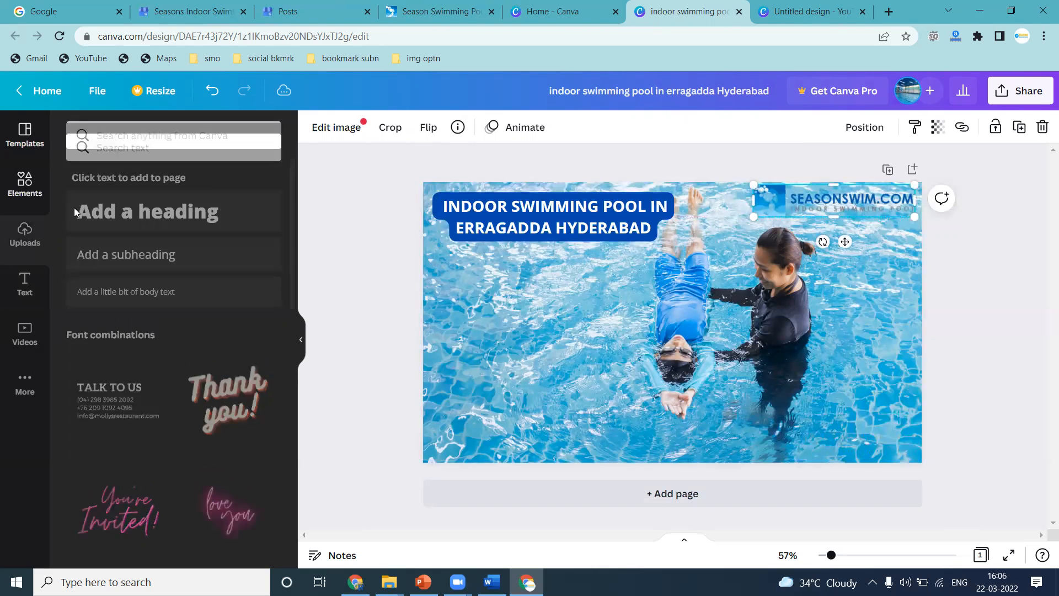
click(133, 240)
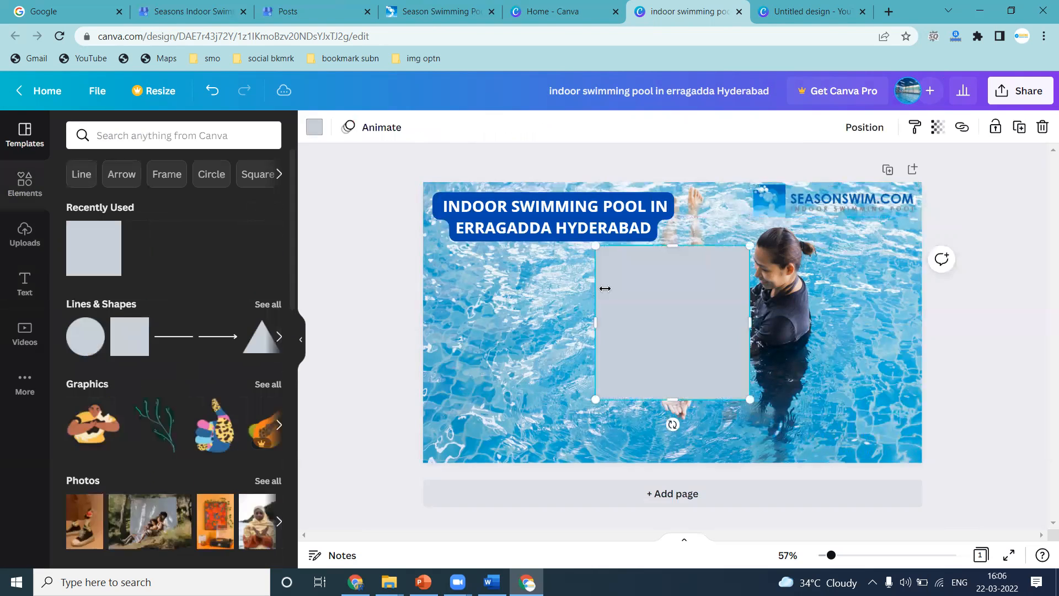
drag(681, 247, 481, 447)
drag(578, 443, 917, 427)
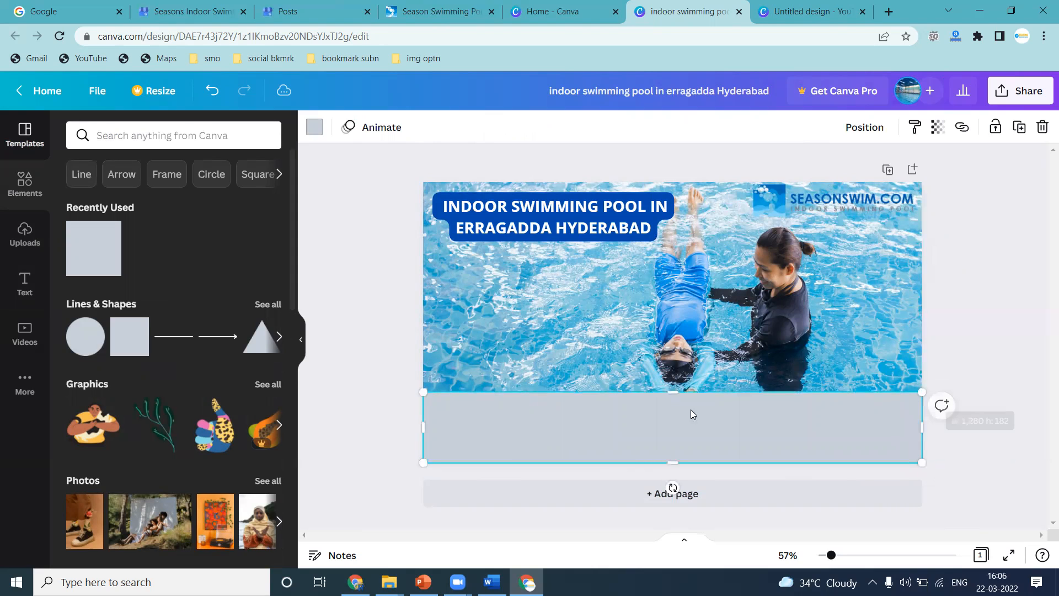
drag(670, 393, 674, 448)
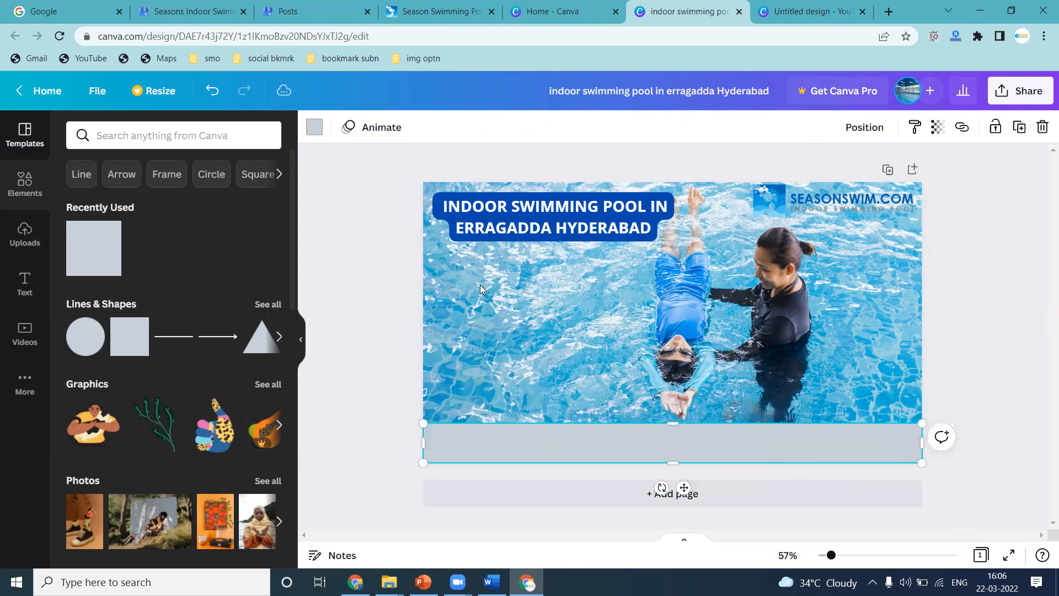
click(313, 128)
click(266, 509)
click(833, 4)
click(435, 11)
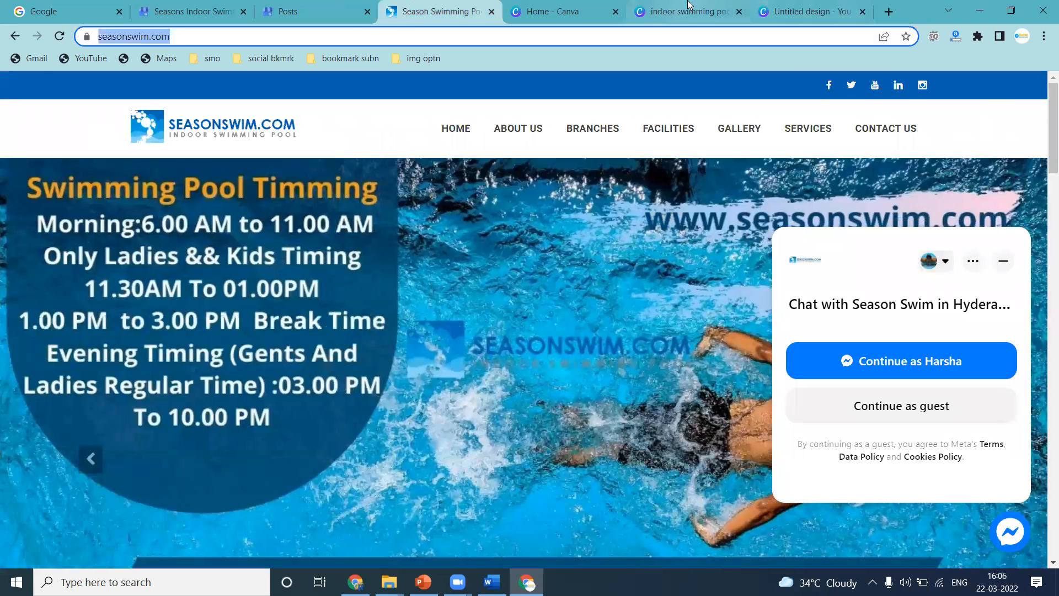
click(684, 11)
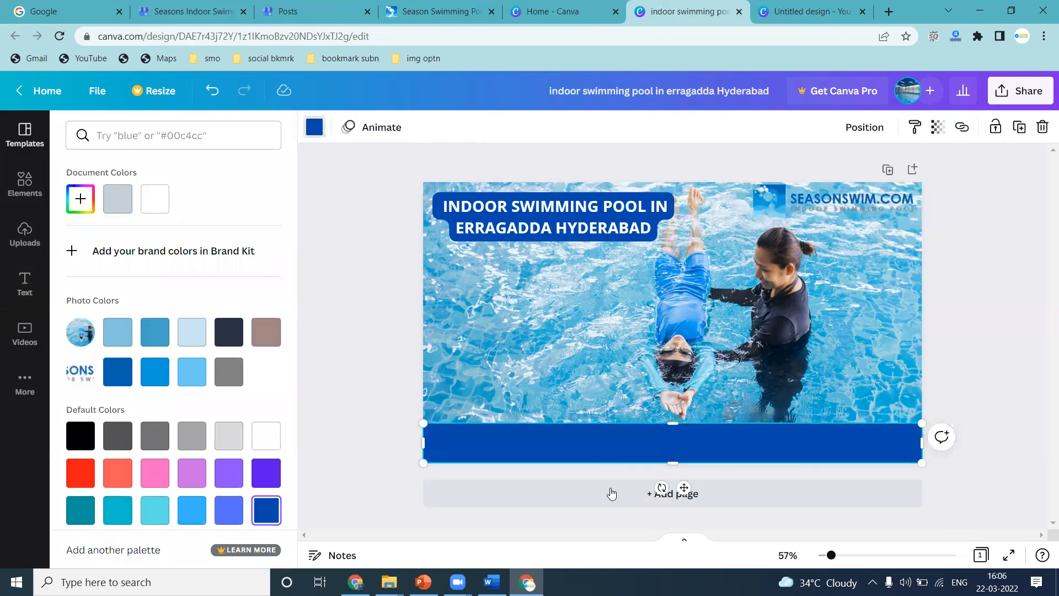
click(42, 276)
text(https://www.seasonswim.com)
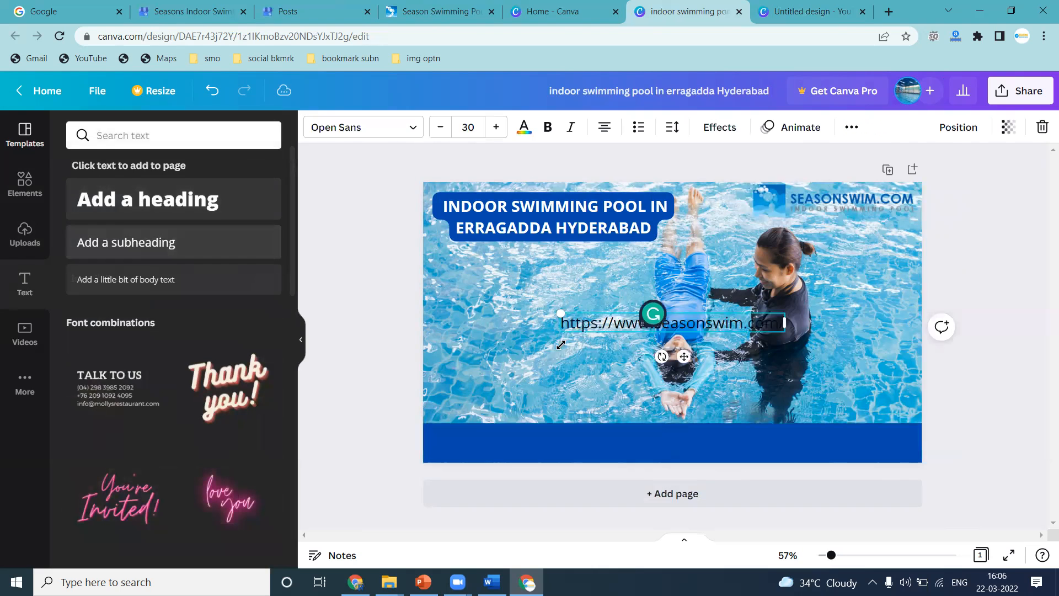
click(606, 287)
drag(612, 323, 581, 445)
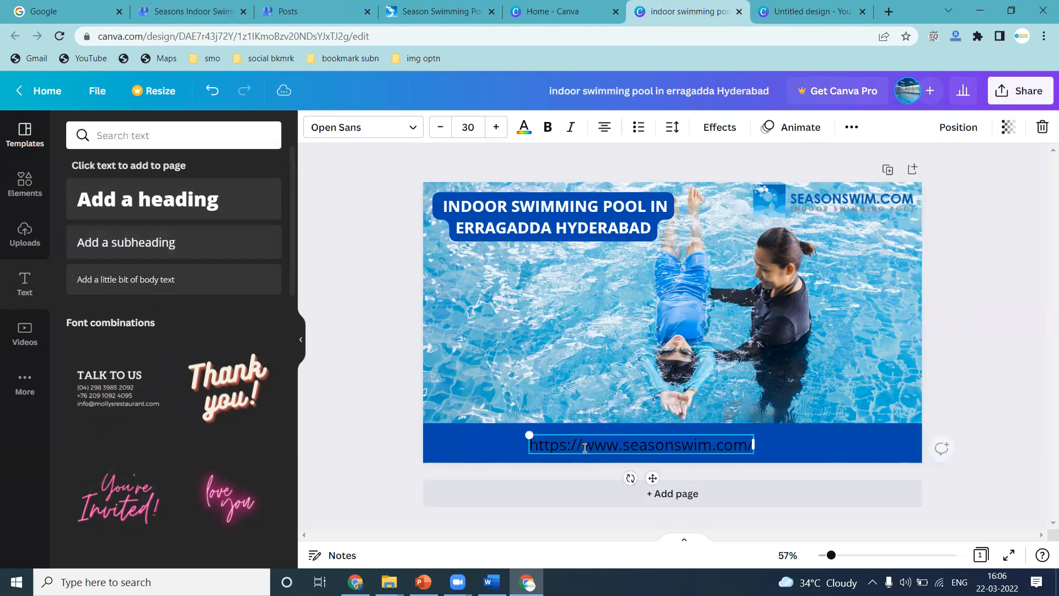
click(524, 126)
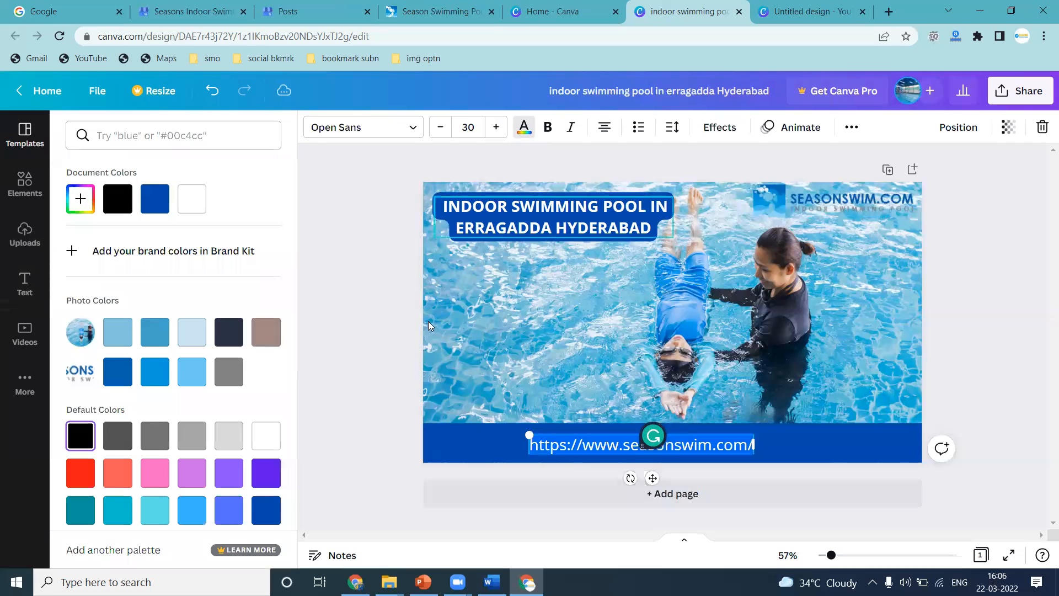
click(352, 378)
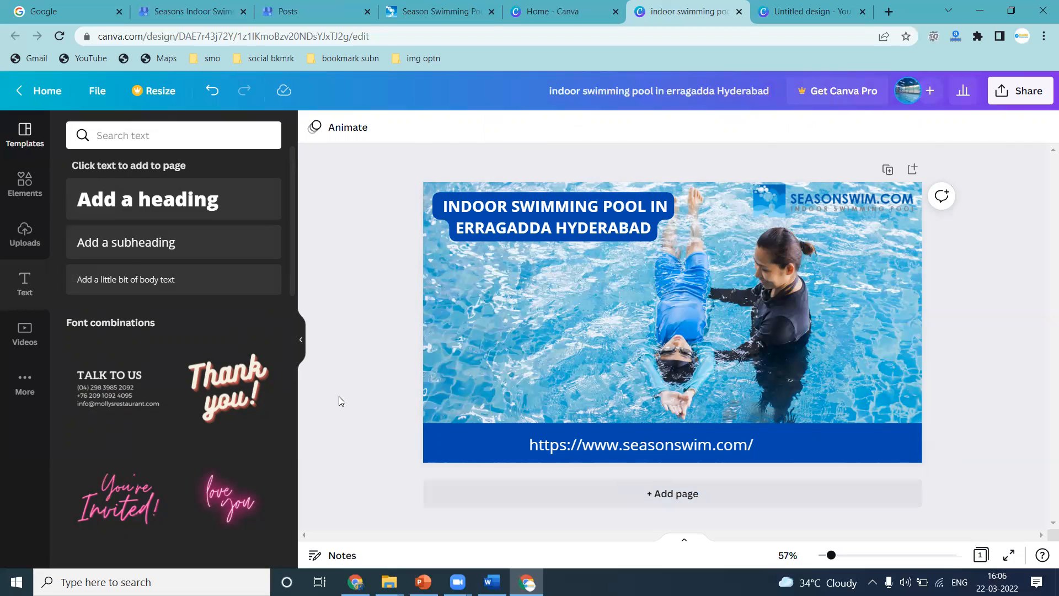
Add a subheading listing 'Near To Ameerpet', 'SR Nagar' and 'Sanaath Nagar' on separate lines.
click(136, 249)
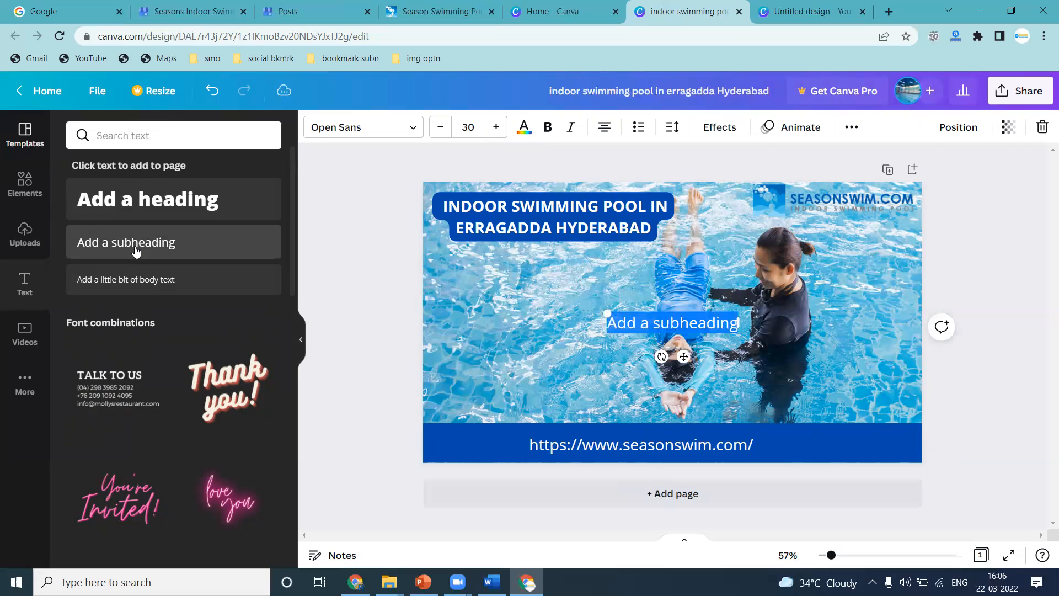
text(Dear To Ameerp)
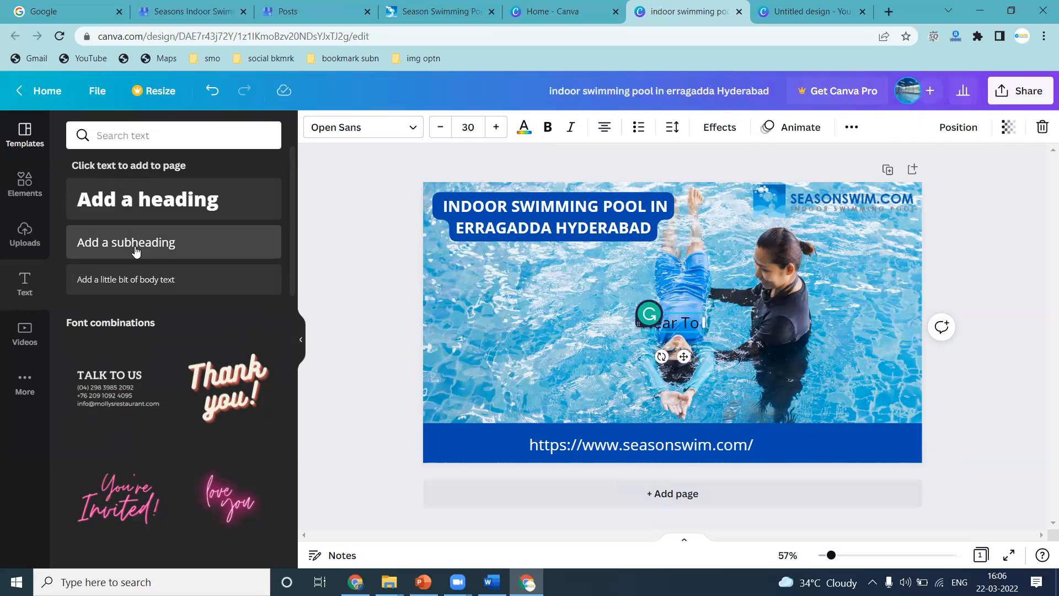
text(et )
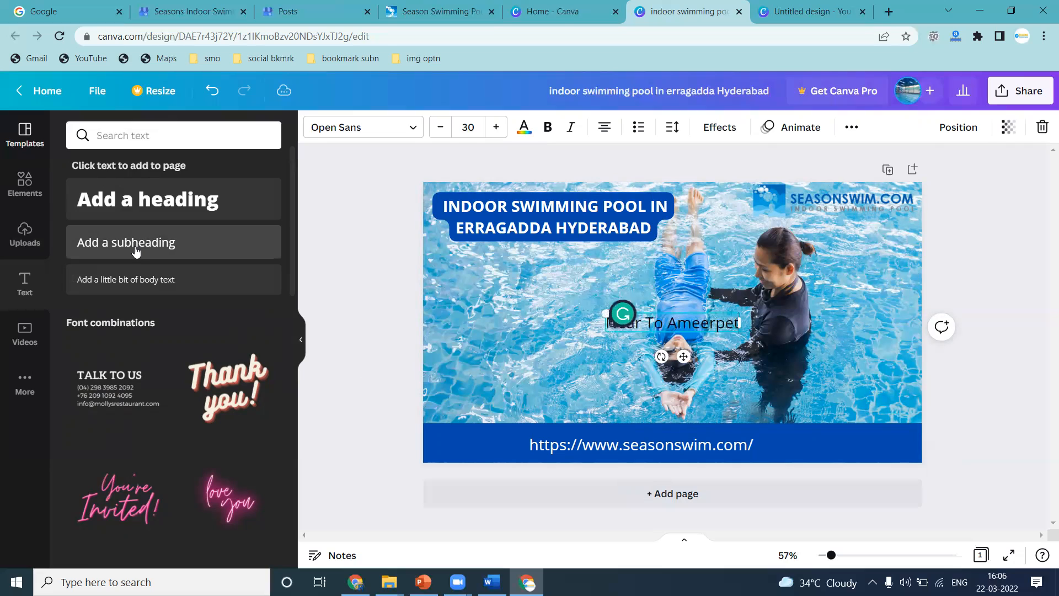
text(SR Nagar)
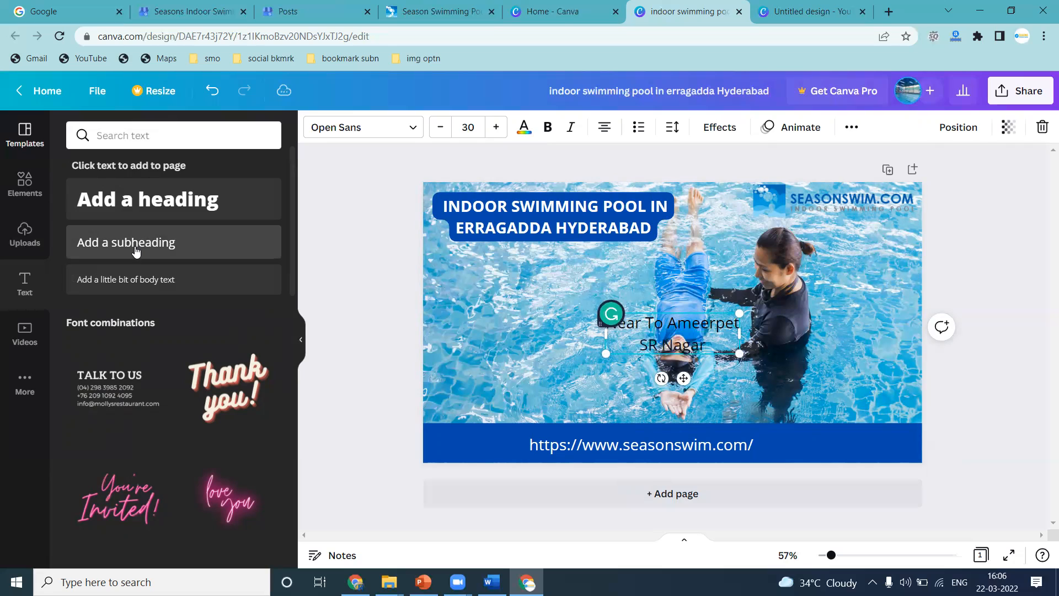
key(Return)
text(Sana)
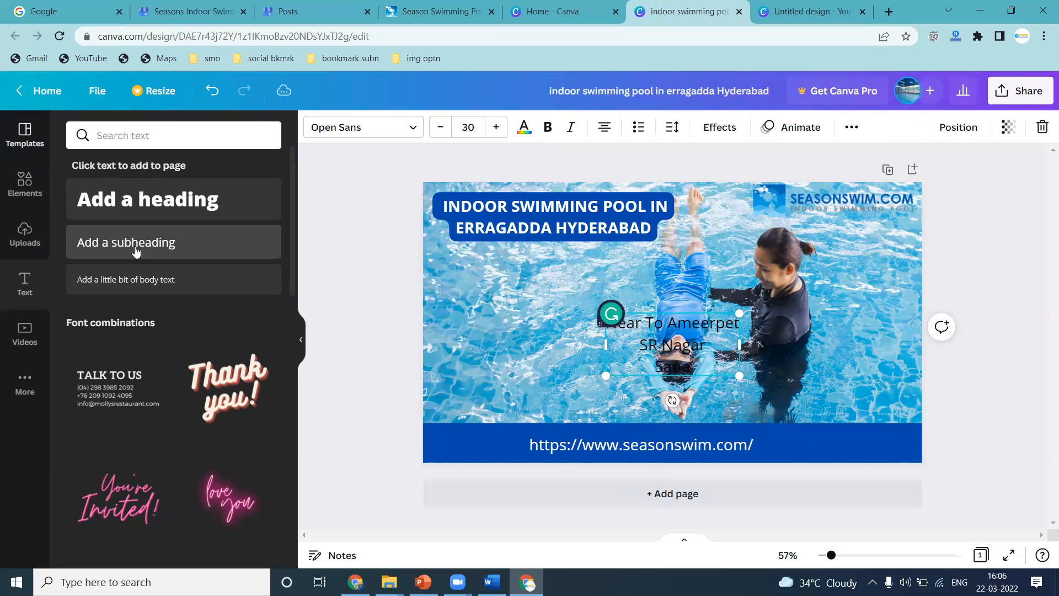
text(ath Nagar)
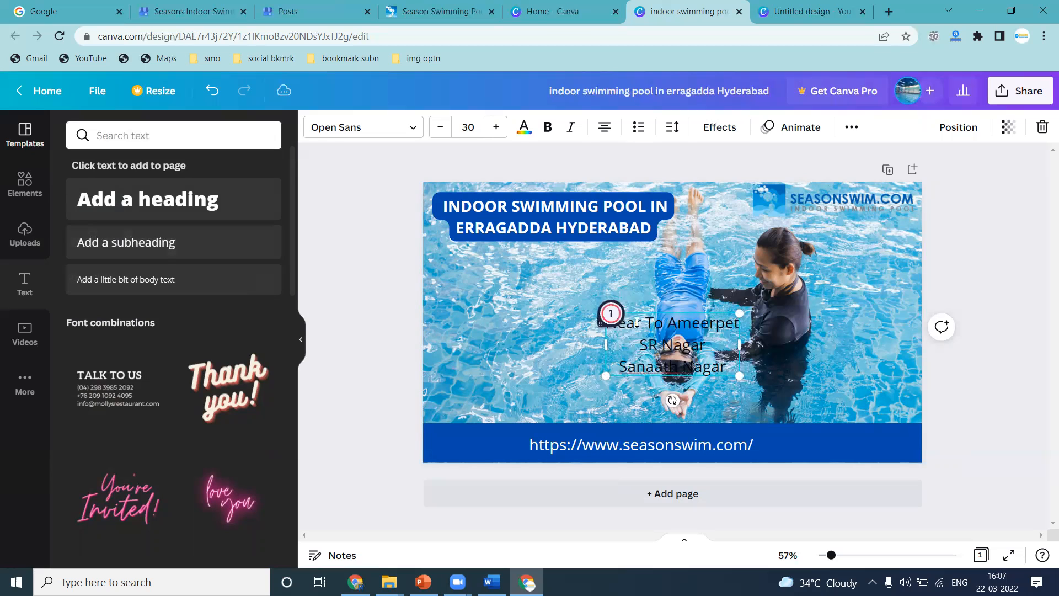
Move the location list to the image's left side and correct 'Sanaath Nagar' to 'Sanath Nagar'.
click(649, 307)
drag(656, 338, 490, 297)
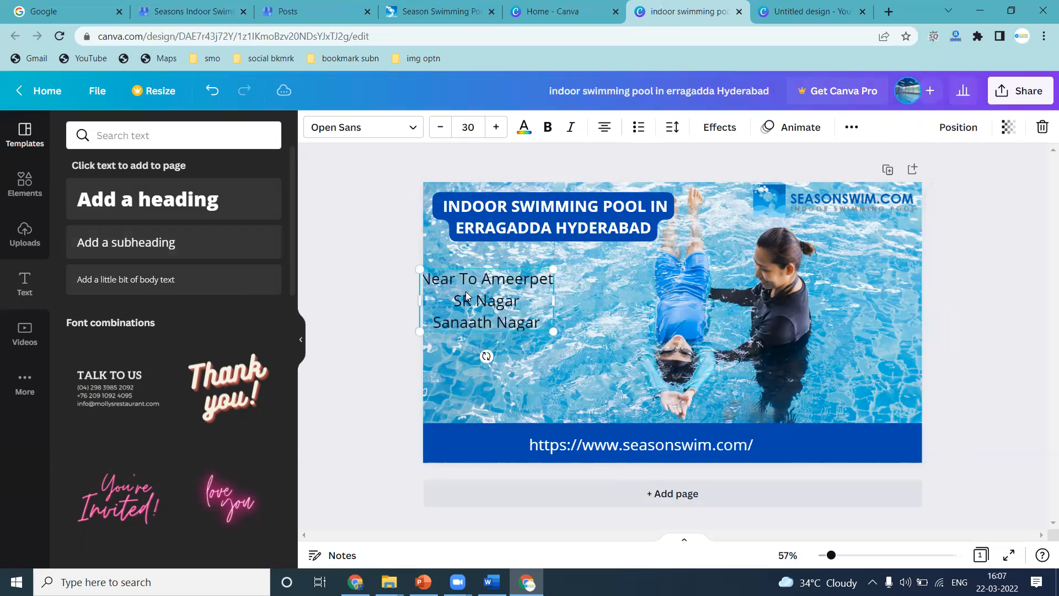
click(544, 320)
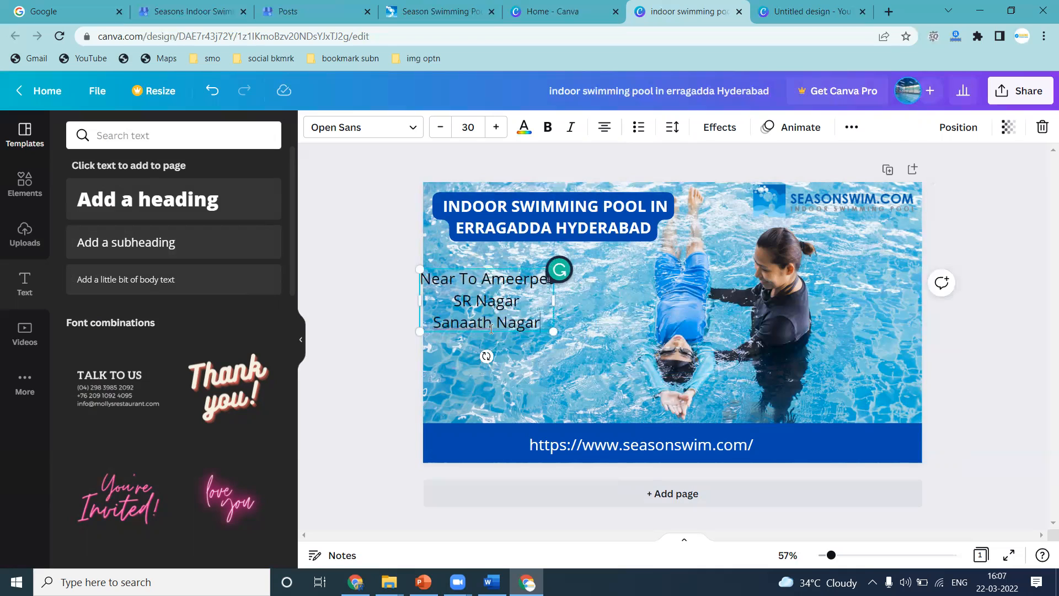
click(467, 324)
key(BackSpace)
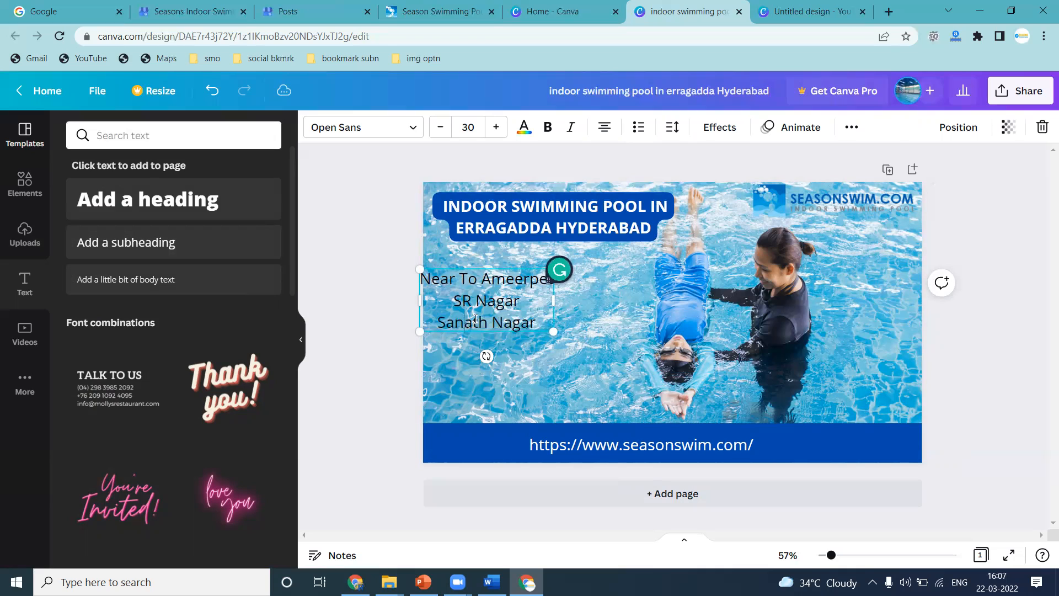
Append 'Moosapet' and 'Moti Nagar' as new lines to the location list.
click(546, 322)
key(Return)
text(Moosapet)
key(Return)
text(Moti Nagar)
key(Return)
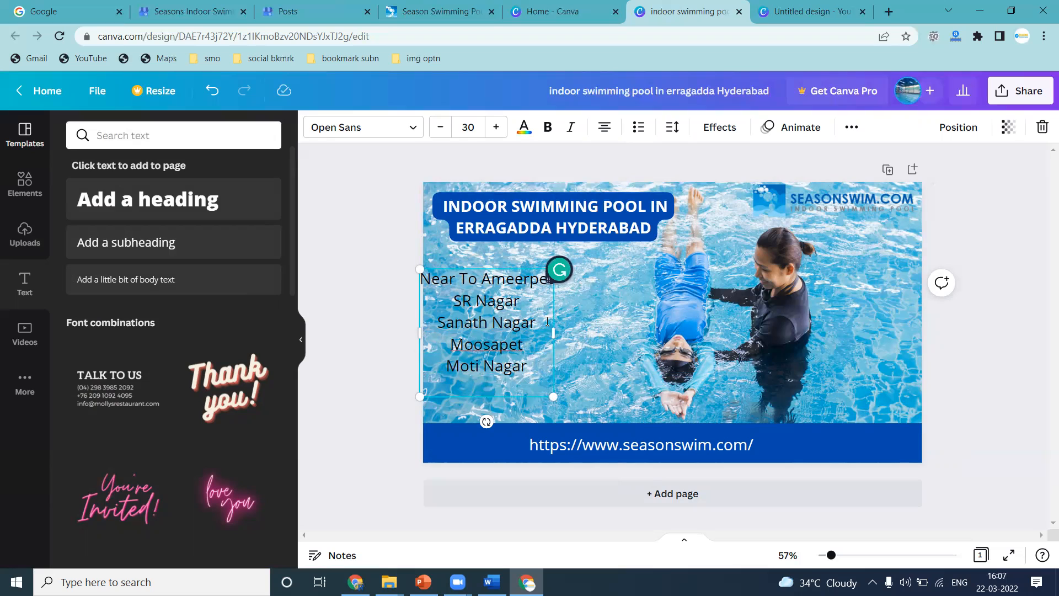
Append 'Borabanda' as a new line to the location list.
text(Borabanda)
Give the whole location list a purple Background effect and set its text colour to white.
key(ctrl+a)
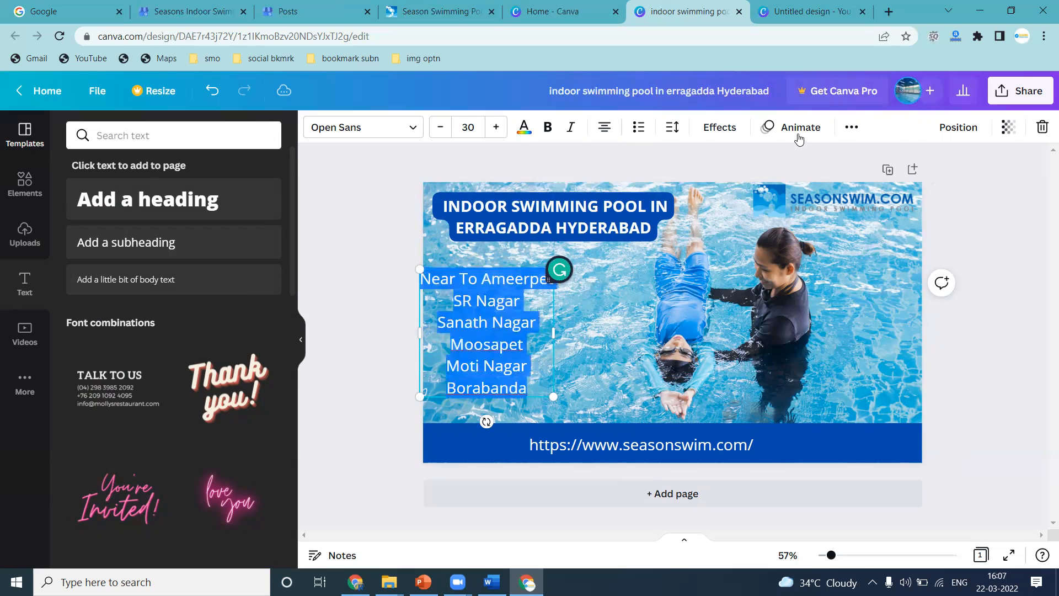
click(720, 128)
click(257, 412)
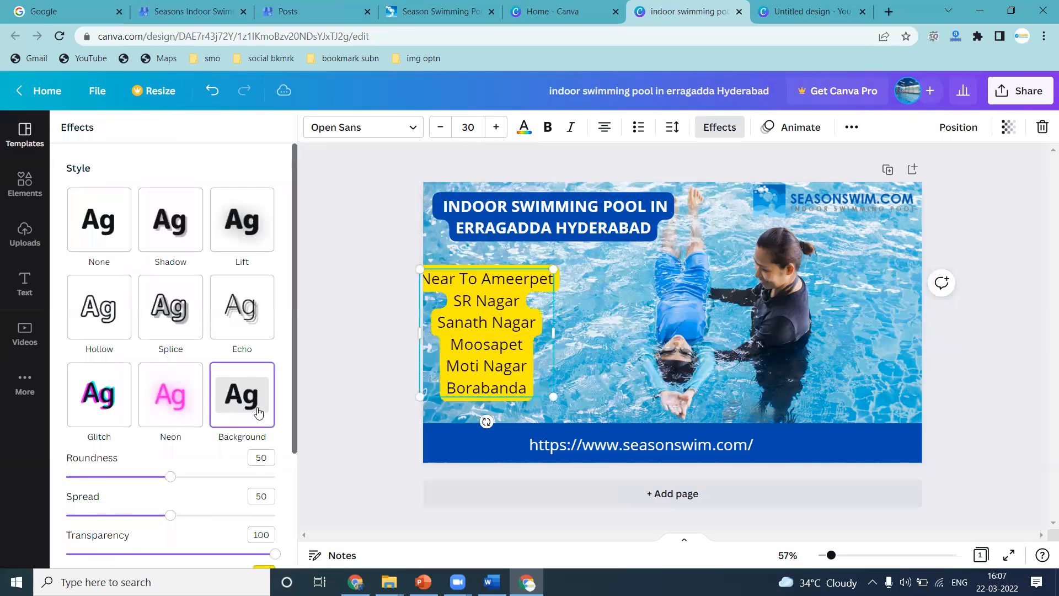
scroll(257, 411, down, 5)
click(264, 438)
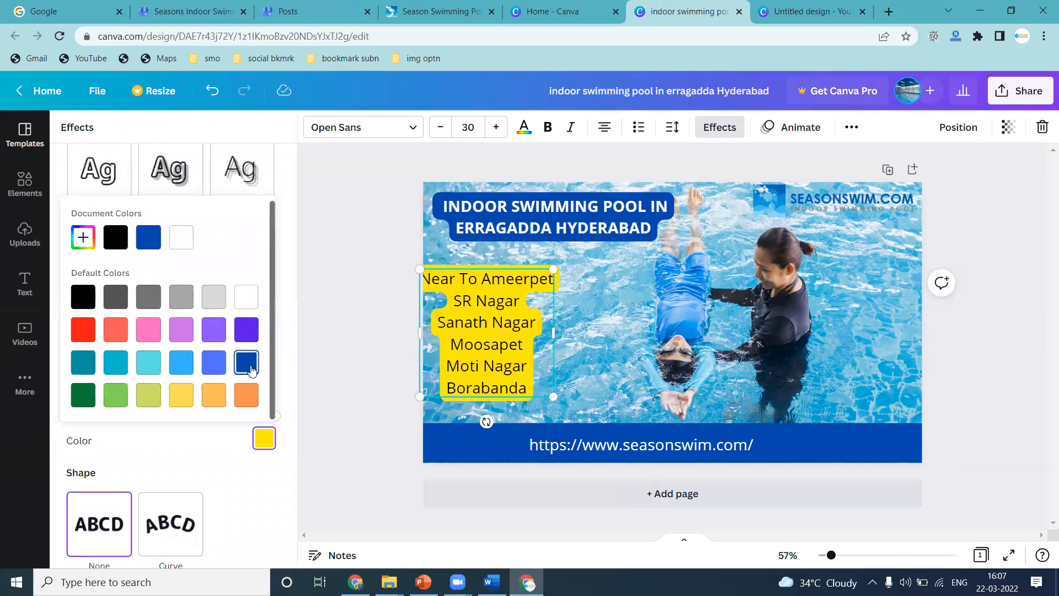
click(246, 329)
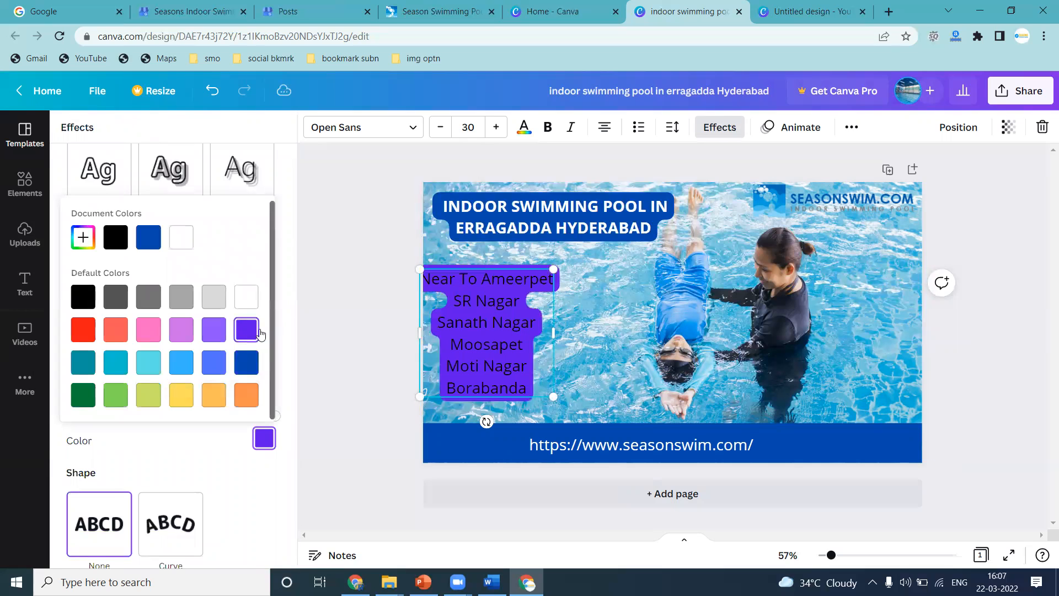
click(531, 136)
click(265, 433)
Move the location list slightly to the right on the image.
click(446, 313)
drag(446, 313, 489, 316)
click(361, 305)
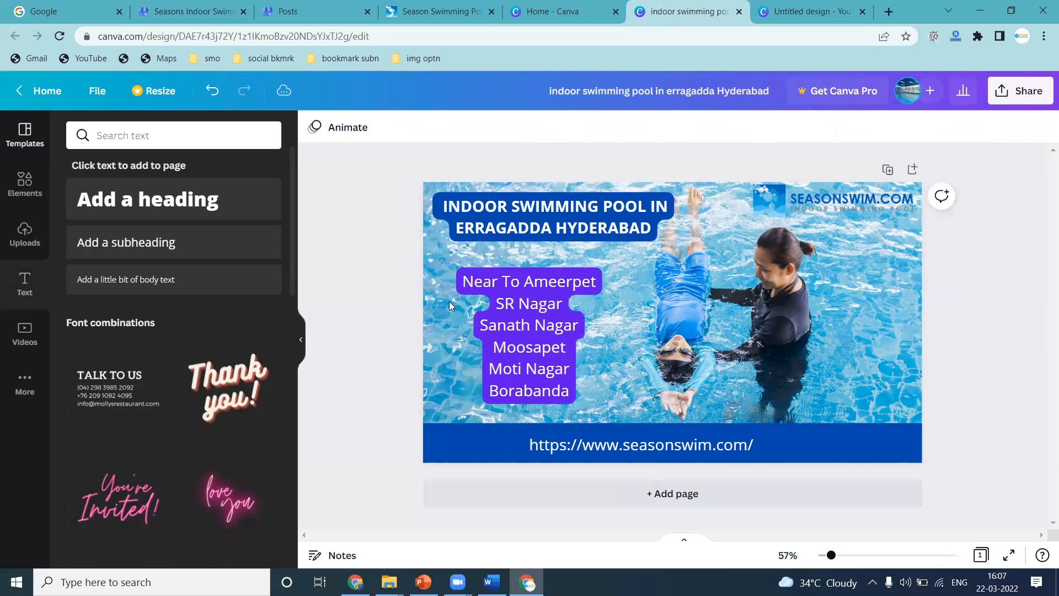
Insert a hyphen between 'Near To' and 'Ameerpet' in the first line of the location list.
click(522, 282)
click(525, 281)
text(-)
click(380, 307)
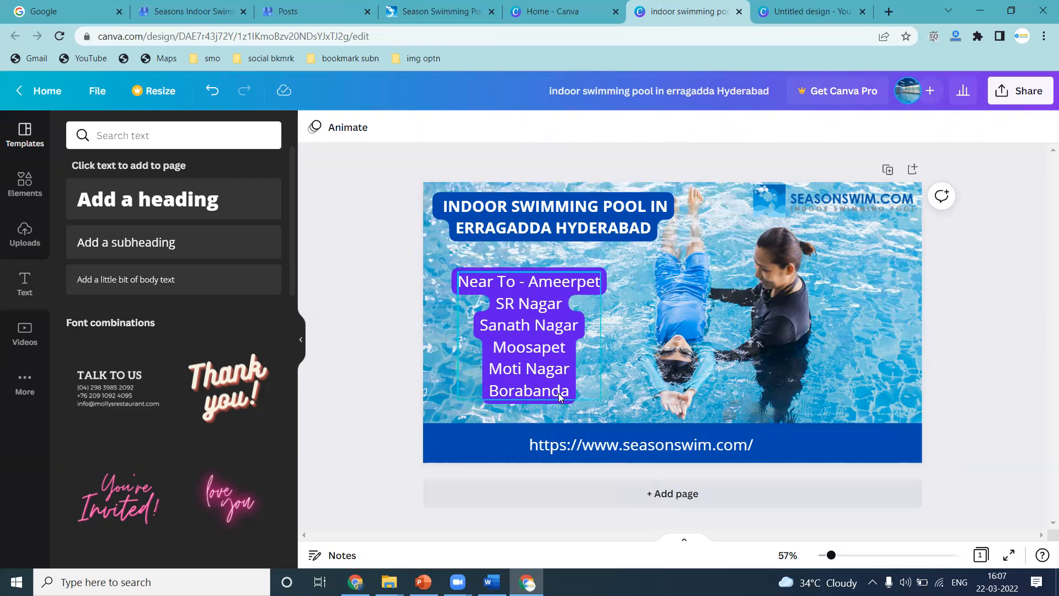
Append 'Kukatpally' as a new line at the end of the location list.
click(576, 394)
key(Return)
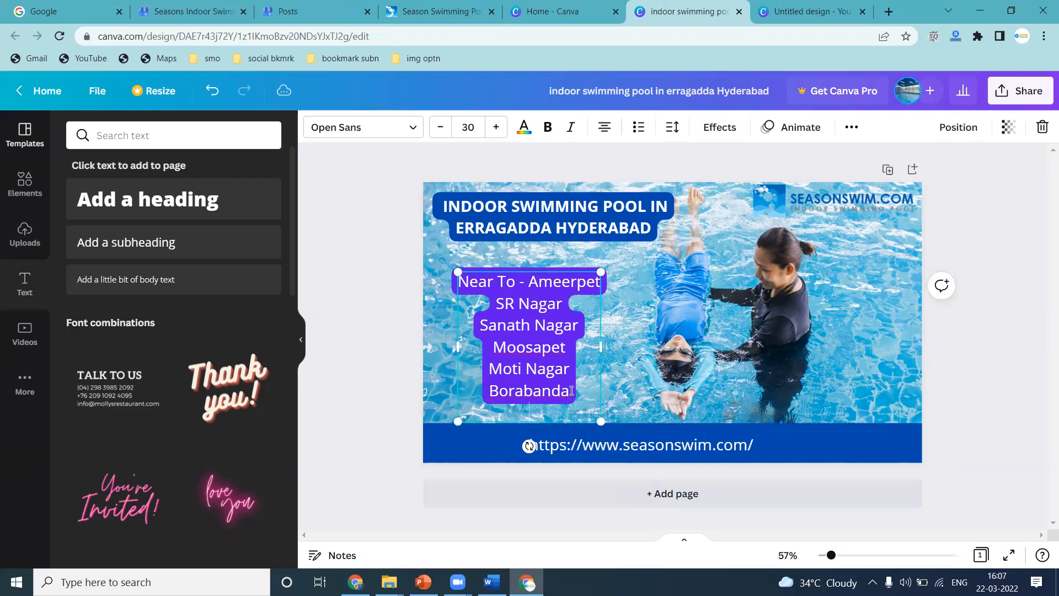
text(Kukatpally)
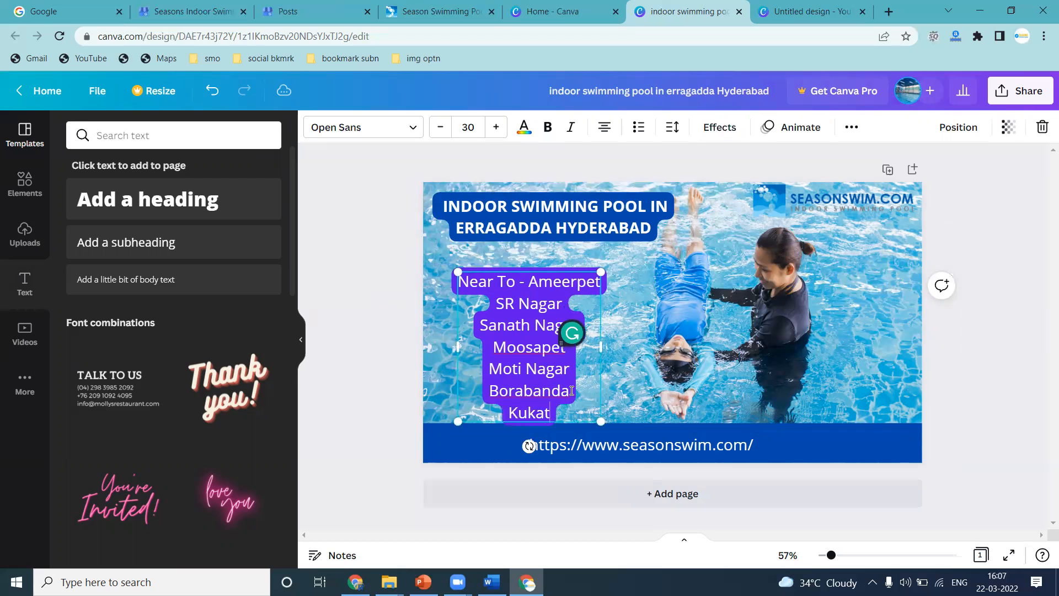
Move the location list slightly up and left so it fits above the blue band.
click(396, 327)
drag(513, 332, 499, 320)
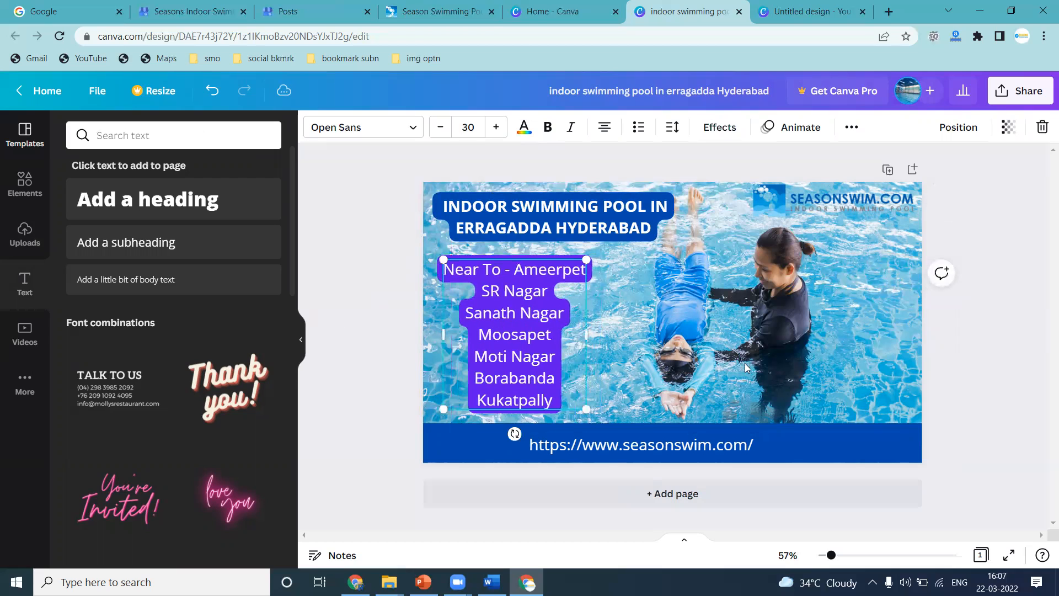
click(981, 338)
Download the finished design as a JPG file.
click(1006, 105)
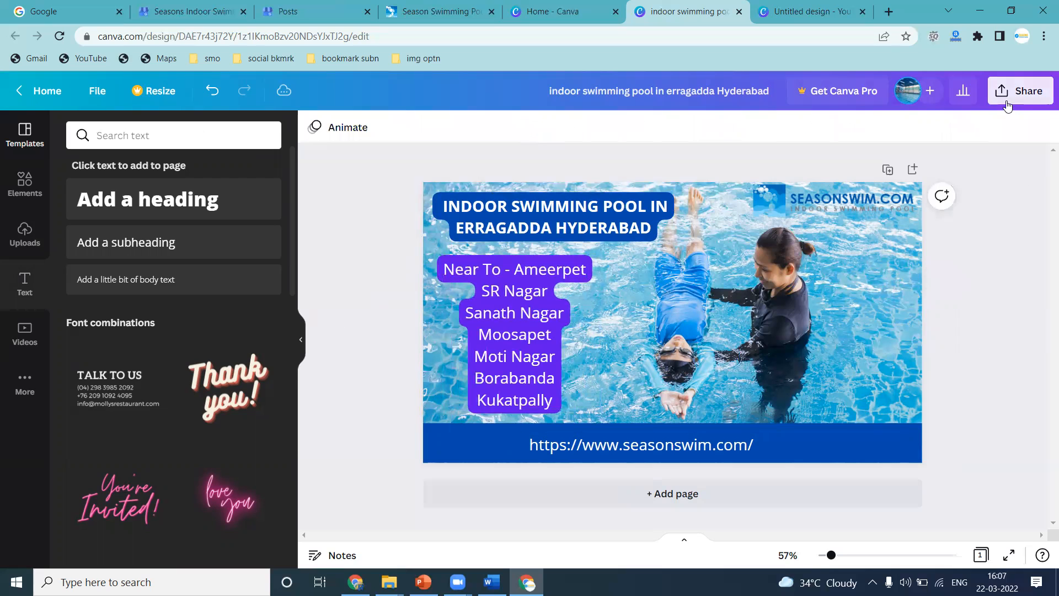
click(836, 417)
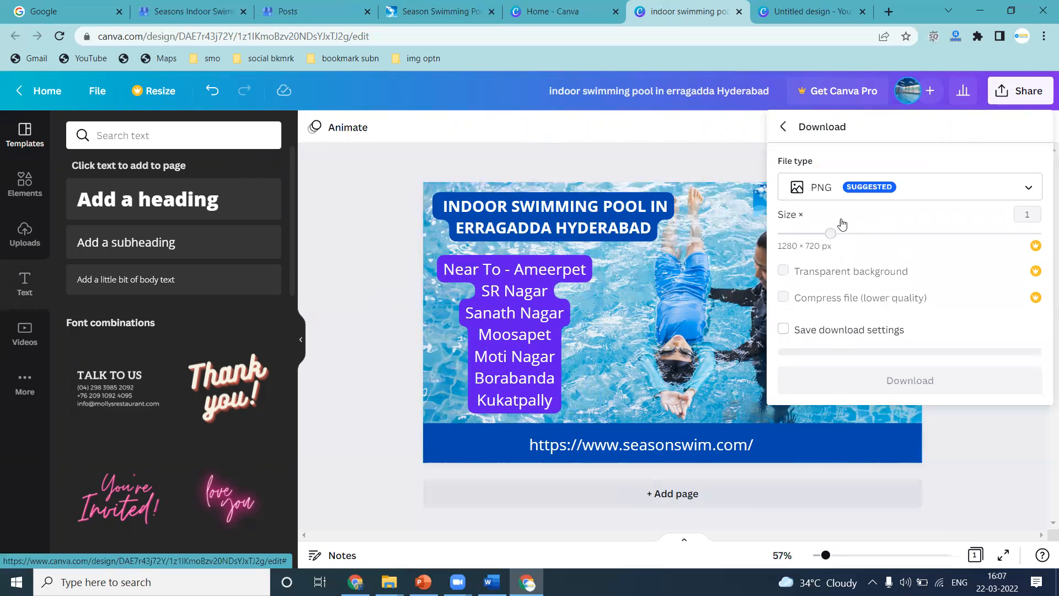
click(839, 190)
click(822, 231)
click(917, 379)
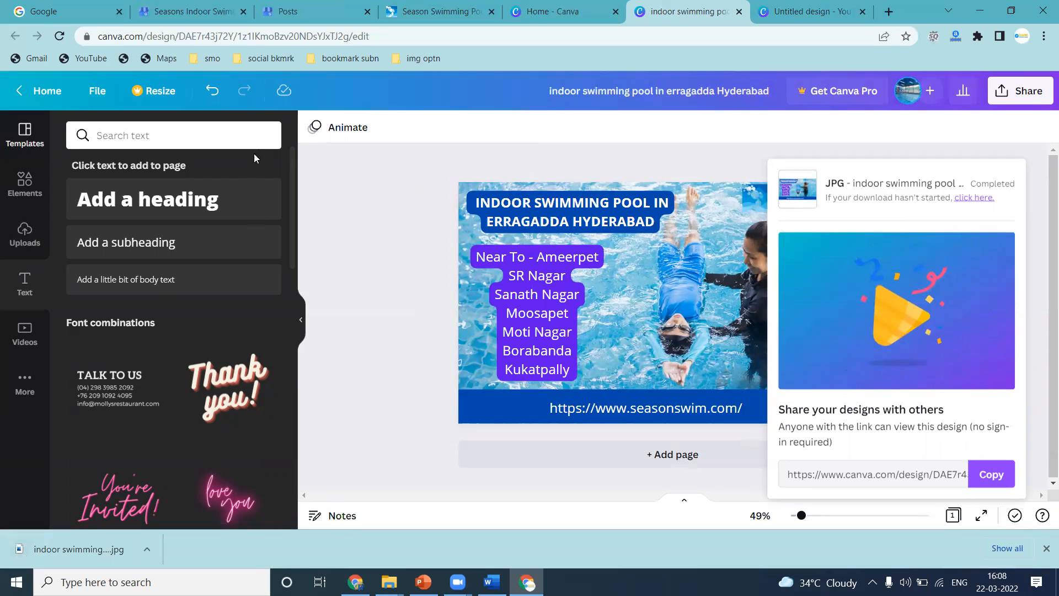
Switch to the Business Profile posts and copy the full text of the existing swimming pool post.
click(298, 11)
scroll(364, 290, down, 5)
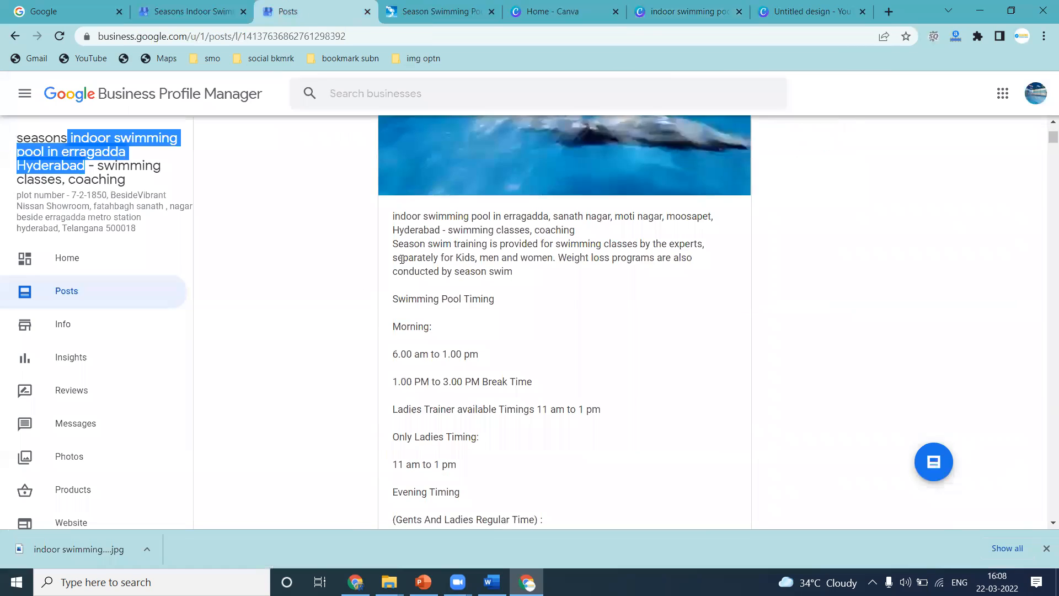
drag(393, 215, 427, 244)
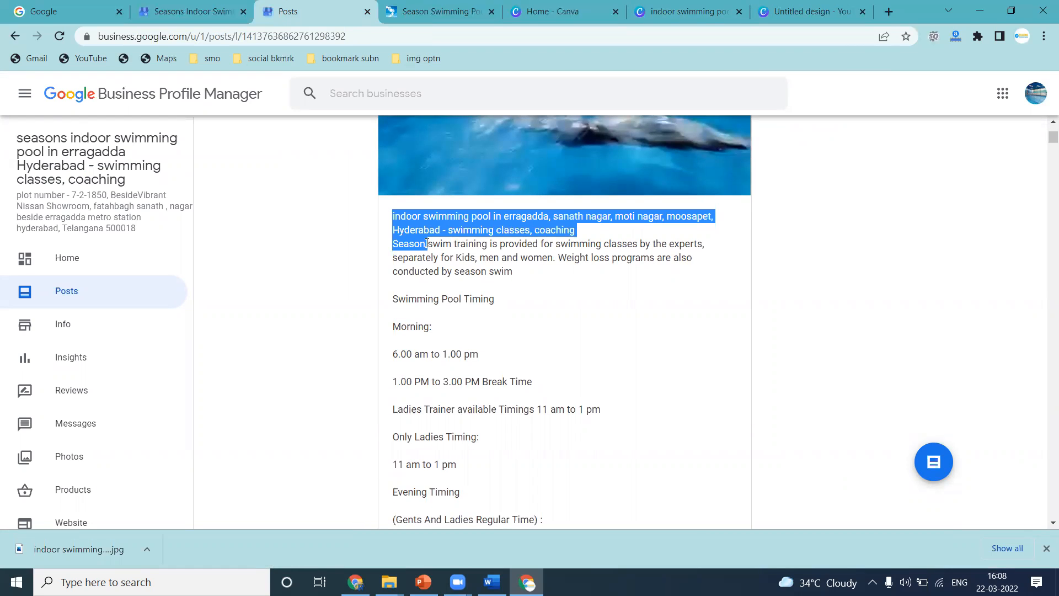
drag(427, 244, 487, 274)
scroll(461, 292, down, 5)
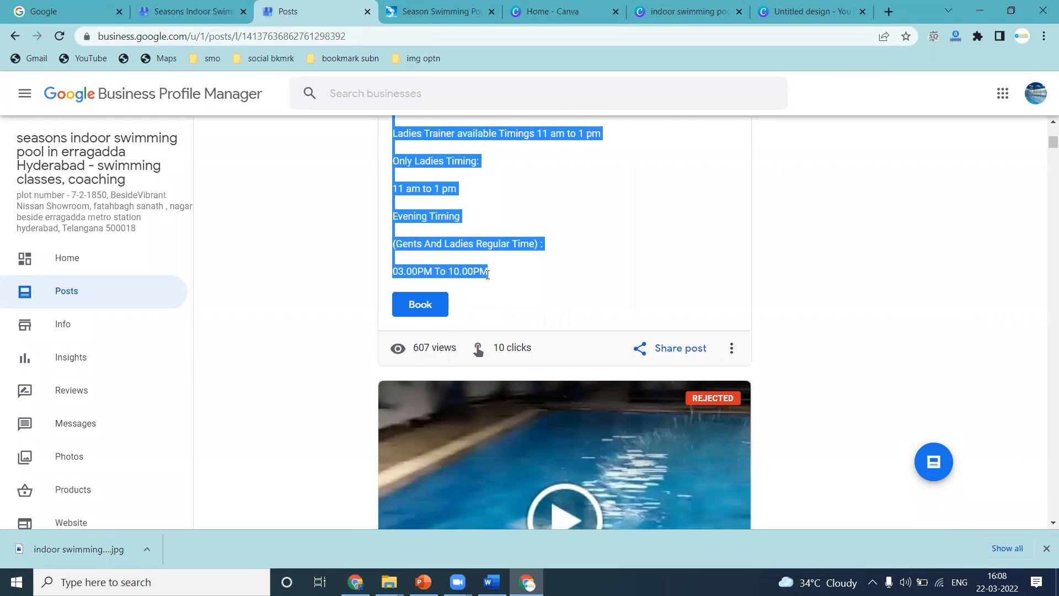
Delete the rejected duplicate swimming pool post.
scroll(518, 298, down, 3)
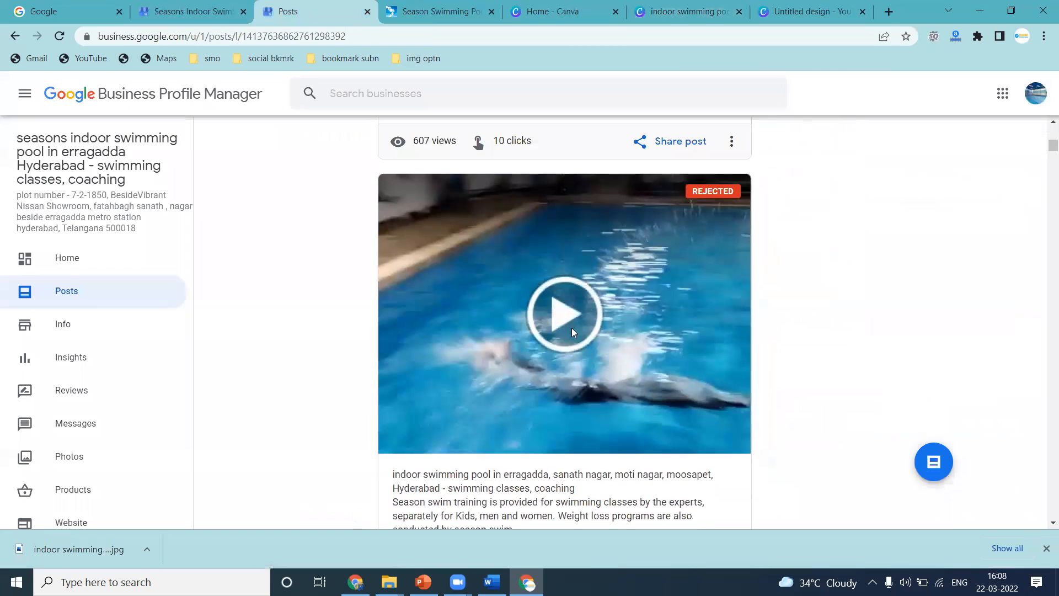
scroll(711, 194, down, 7)
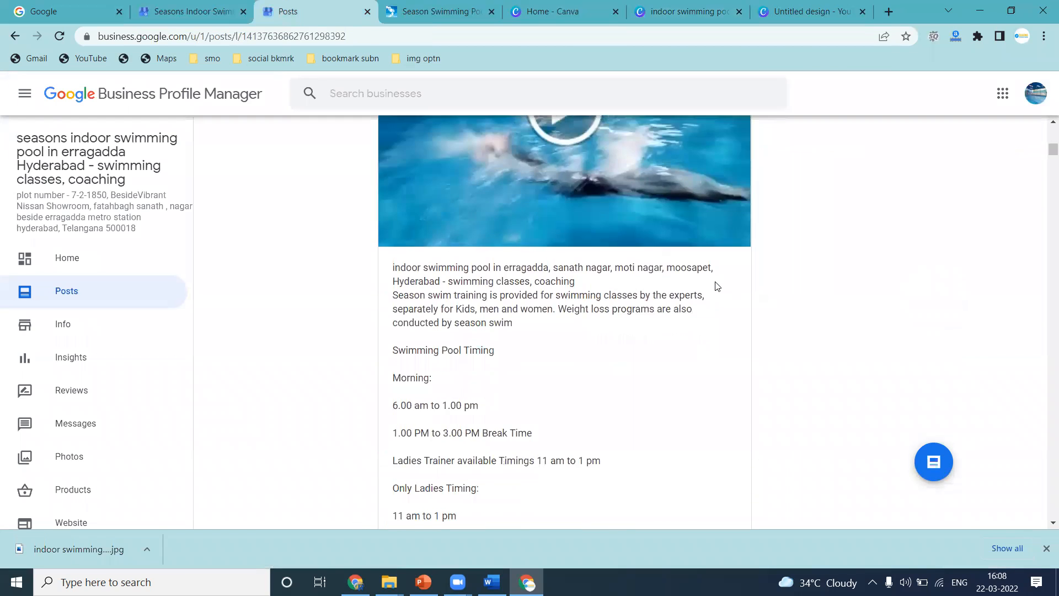
click(731, 399)
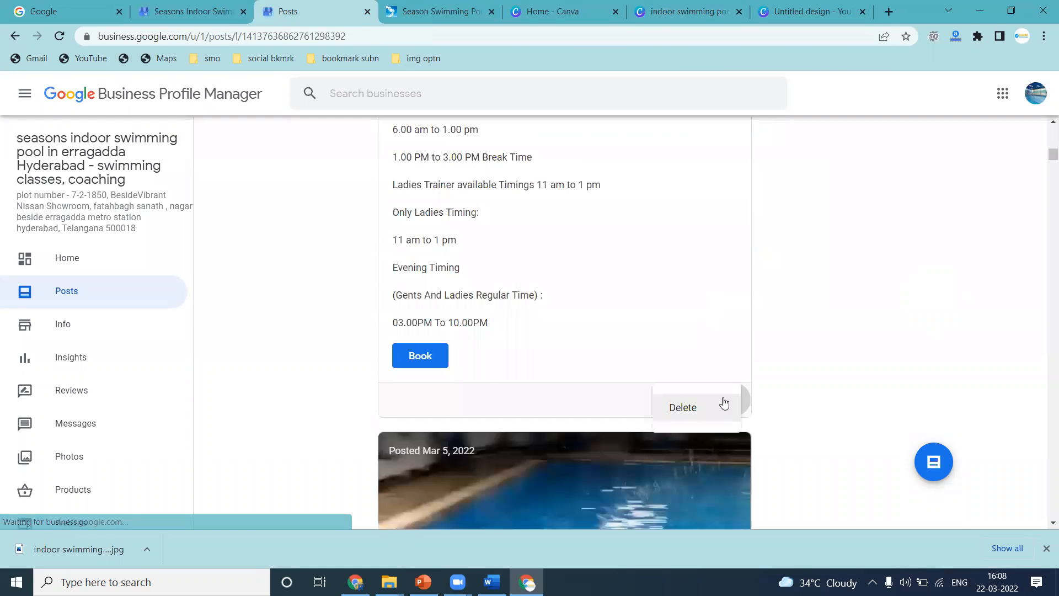
click(696, 410)
click(646, 336)
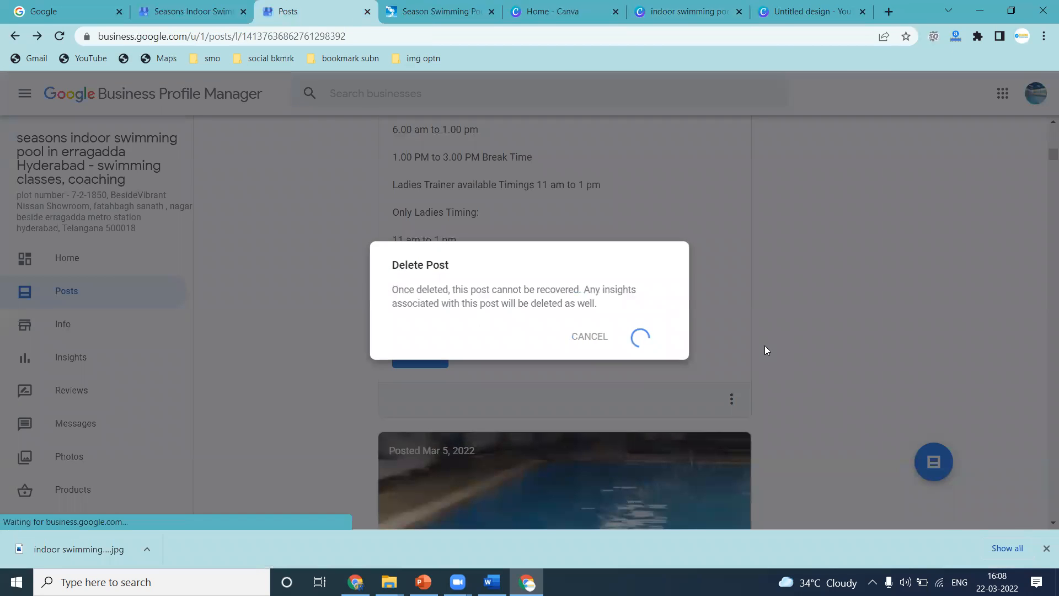
Open Notepad, paste the copied post text into it and maximise the window.
scroll(651, 335, down, 8)
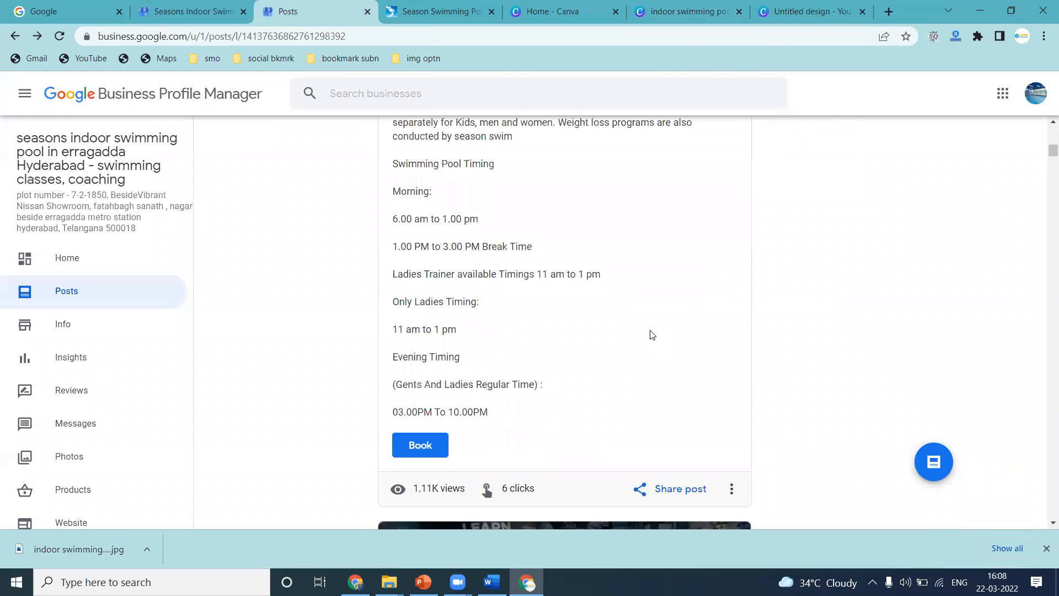
scroll(651, 335, up, 2)
scroll(651, 332, up, 7)
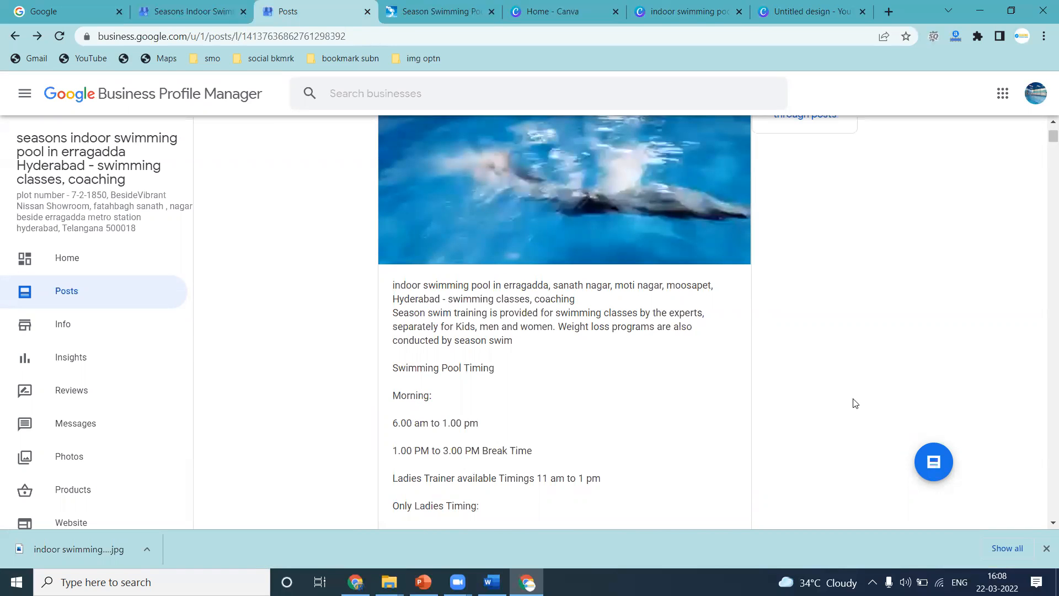
key(super+r)
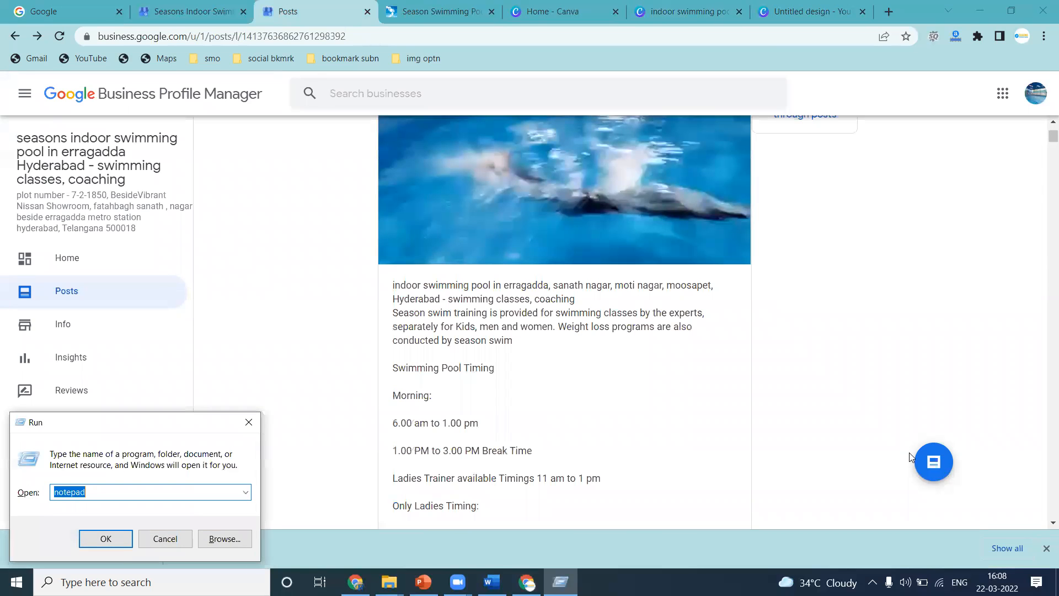
key(Return)
key(ctrl+v)
scroll(679, 250, up, 5)
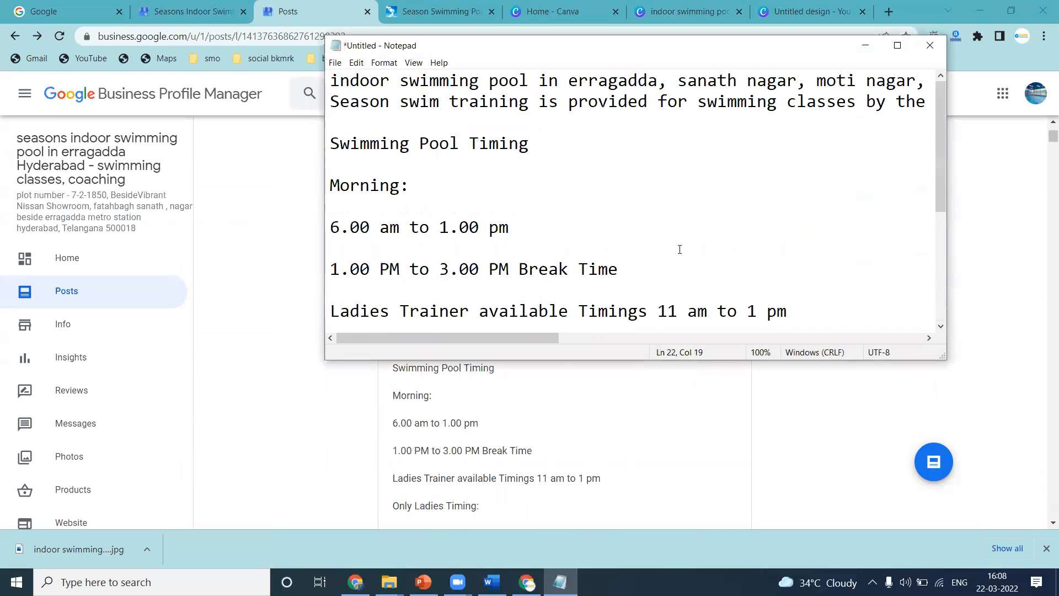
click(897, 46)
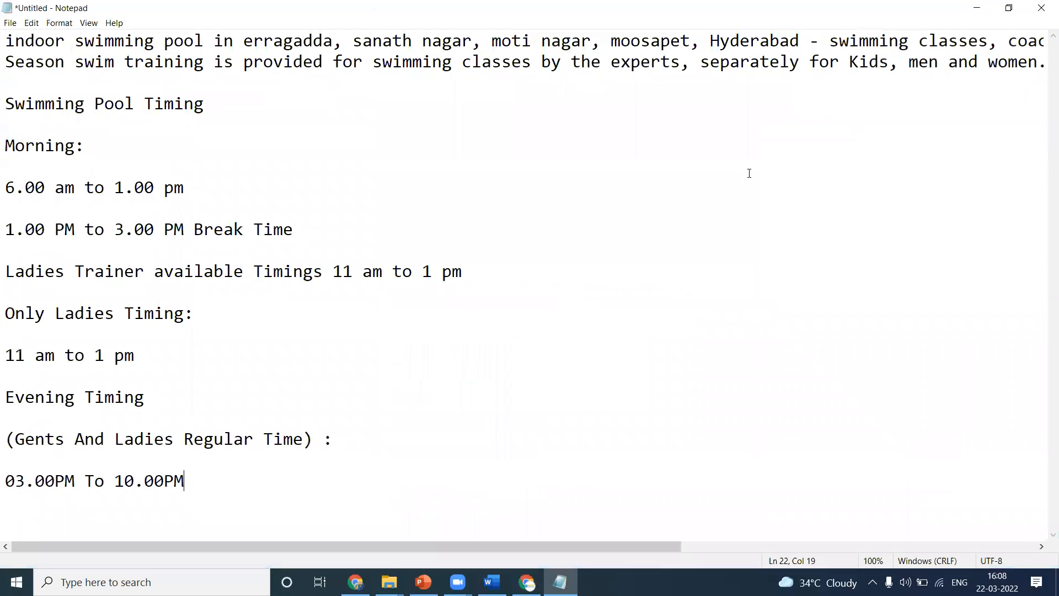
Add 'sr nagar, ameerpet, kukatpally,' to the list of areas in the first line of the text.
click(709, 40)
text(sr nagar, ameerpet, kukatpally,)
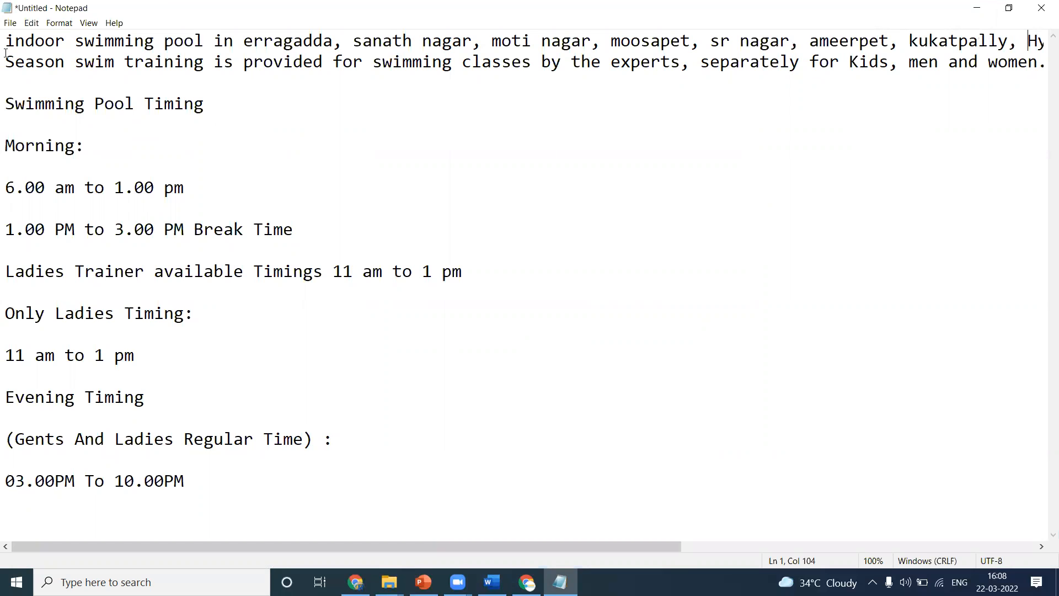
Copy the edited text and paste it into a new What's New post.
key(ctrl+a)
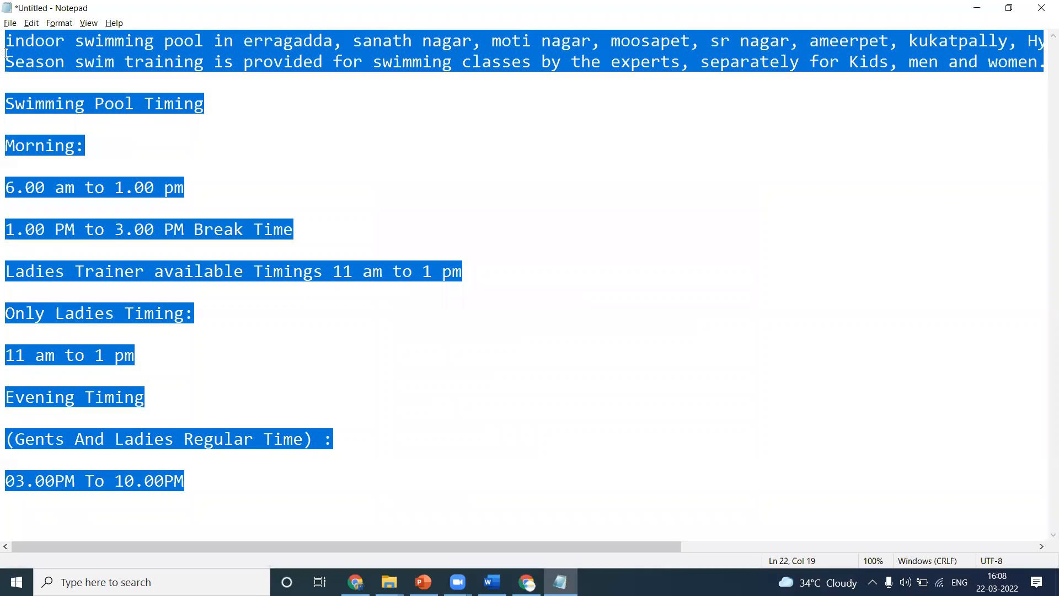
key(alt+Tab)
click(934, 461)
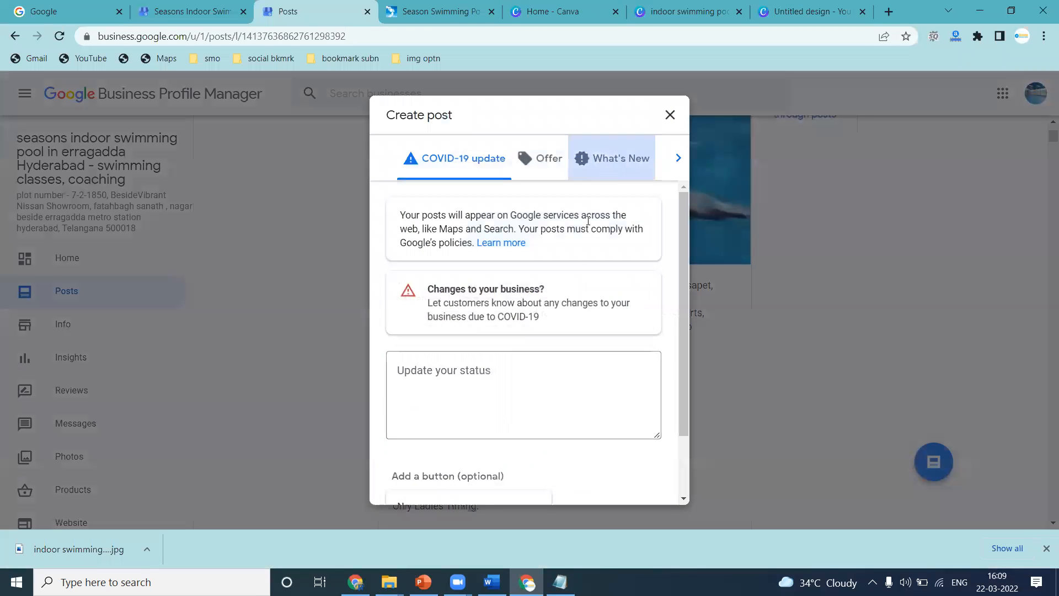
click(472, 429)
key(ctrl+v)
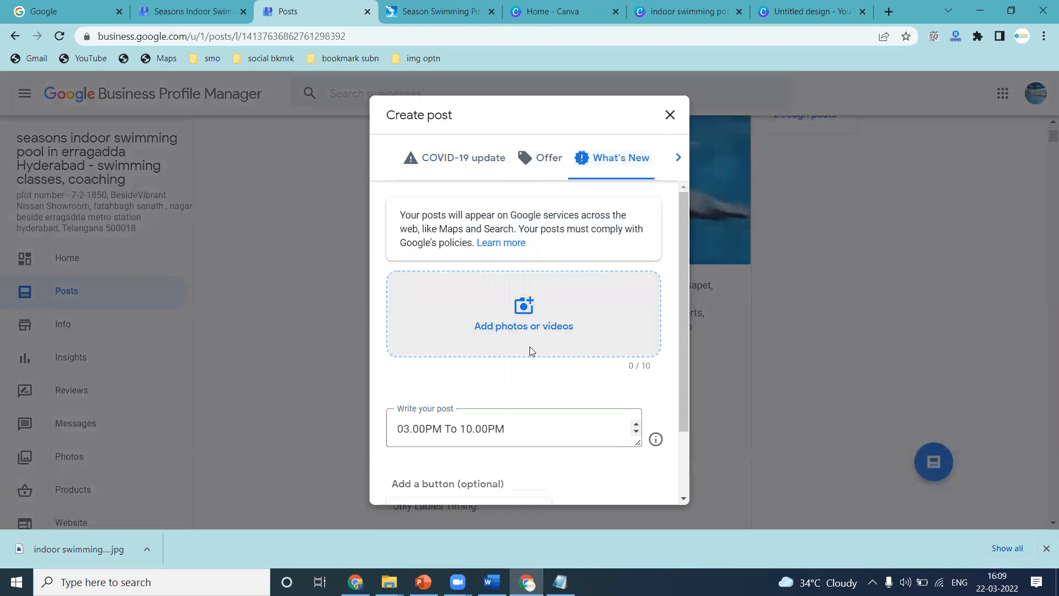
Attach the downloaded swimming pool JPG from the Downloads folder to the post.
click(529, 351)
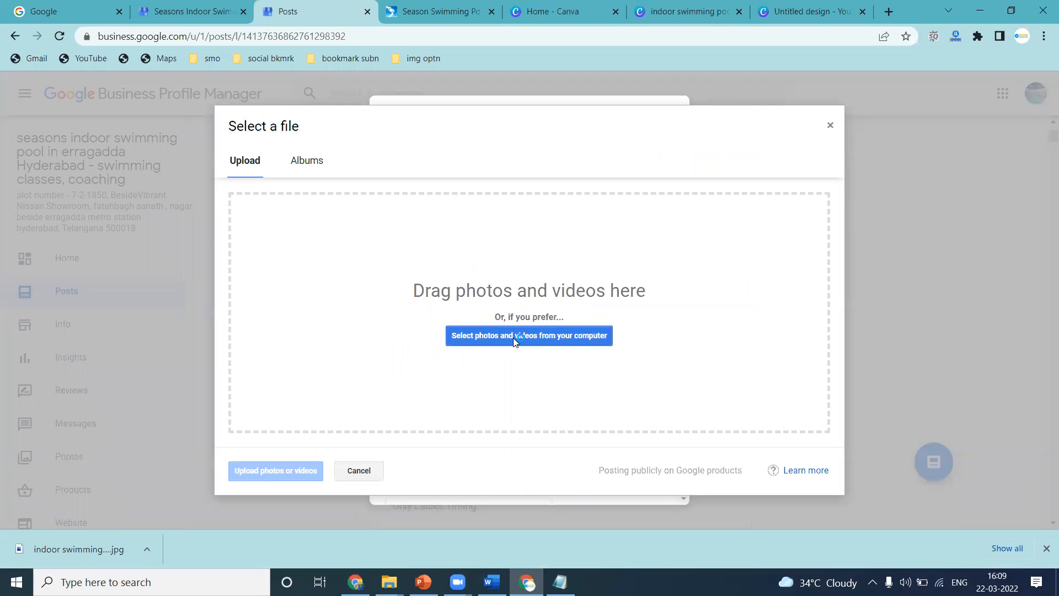
click(513, 337)
click(218, 384)
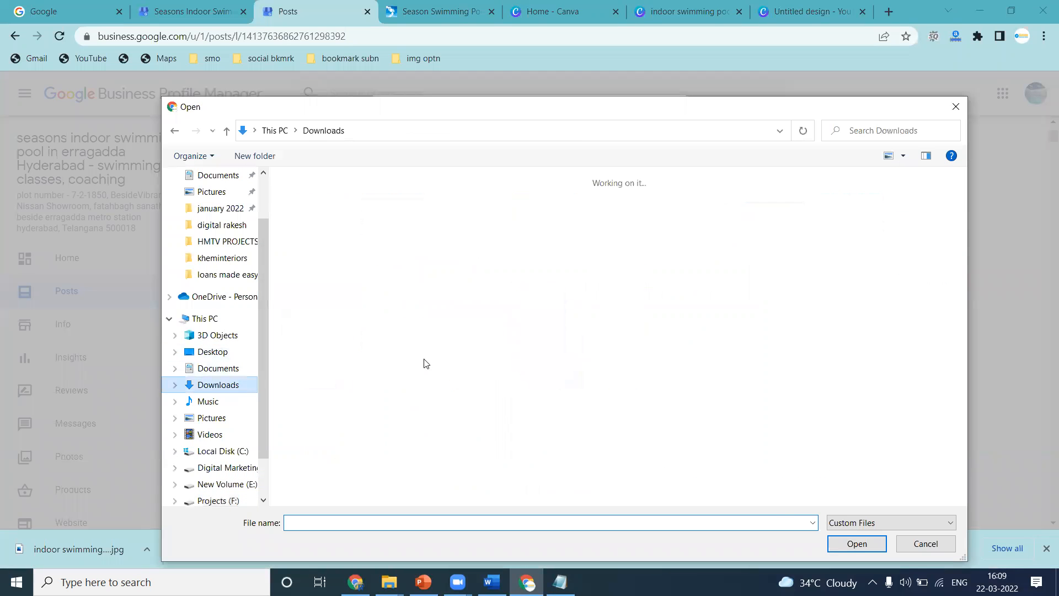
double_click(609, 424)
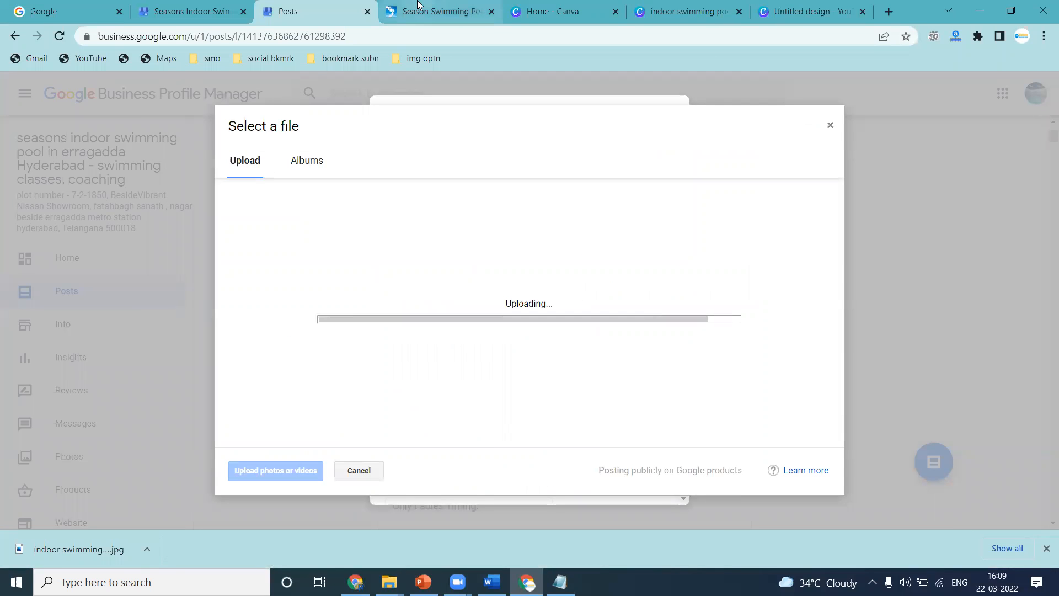
Browse the seasonswim.com branches page and open the Erragadda branch page, then return to the post draft.
click(436, 11)
click(585, 131)
scroll(510, 243, down, 6)
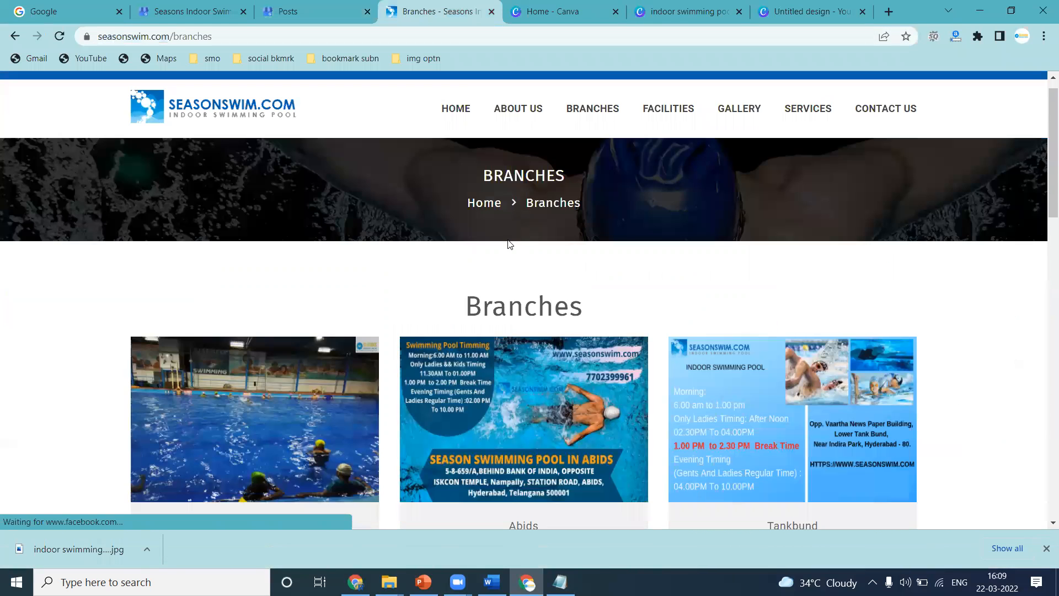
click(524, 417)
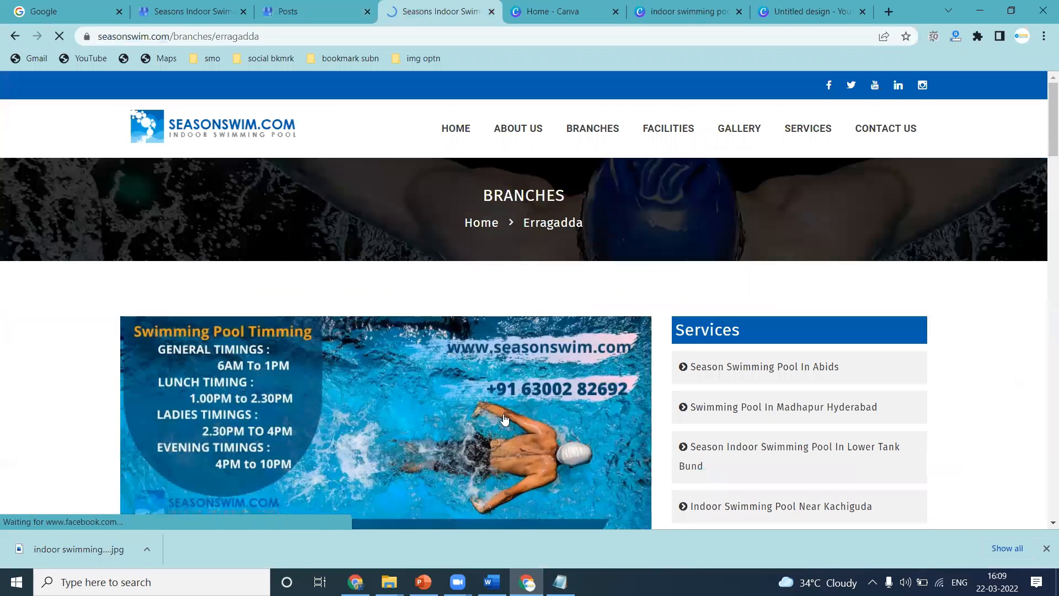
click(300, 38)
key(ctrl+c)
click(302, 7)
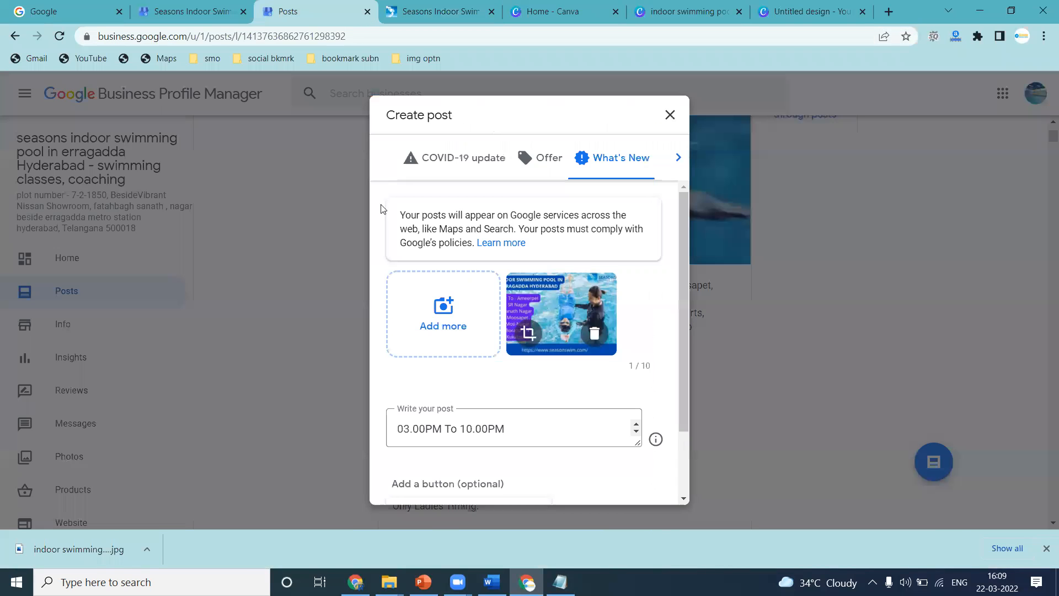
scroll(472, 461, down, 2)
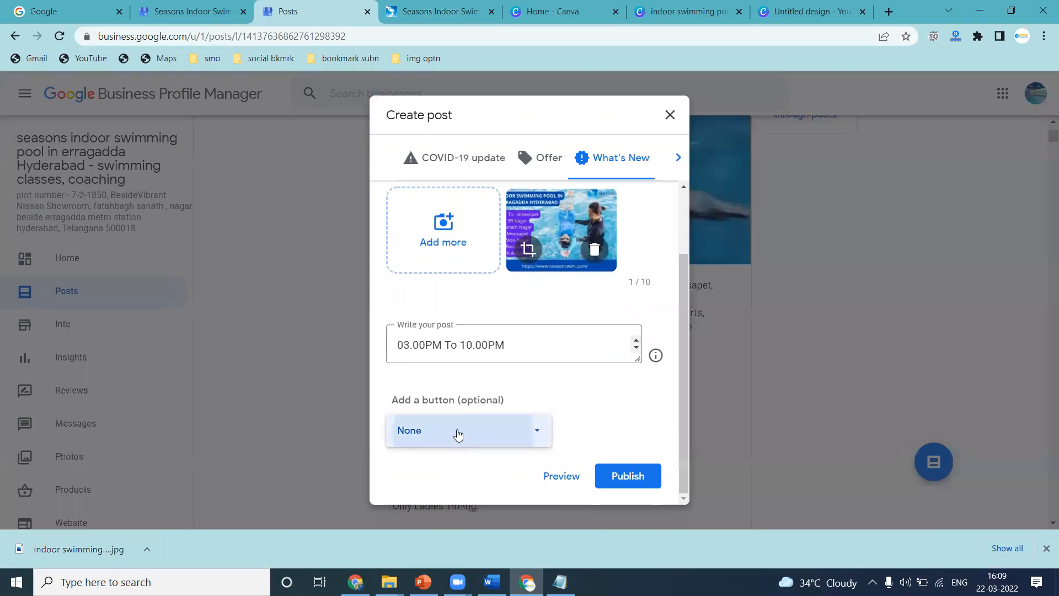
click(456, 432)
click(410, 235)
click(504, 428)
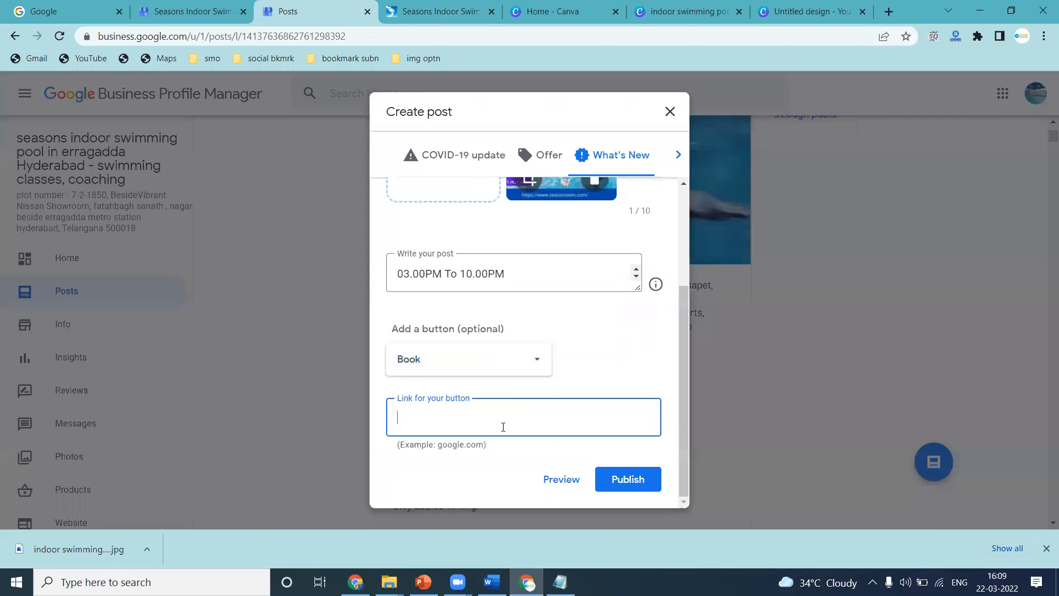
key(ctrl+v)
Crop the attached pool image to a wider region, upload the crop and publish the post.
scroll(509, 318, up, 3)
click(530, 325)
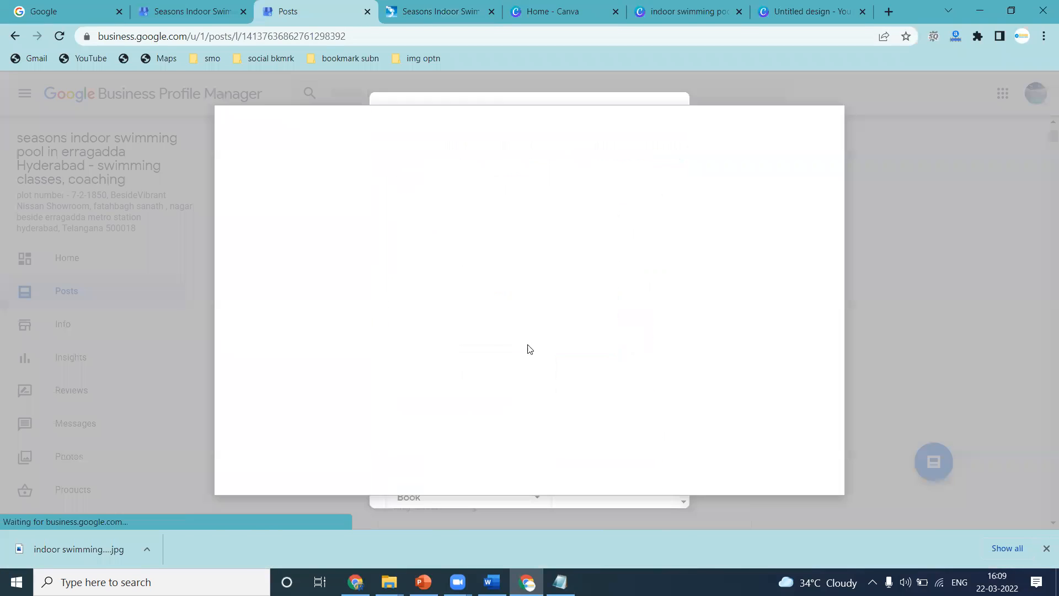
drag(391, 410, 329, 421)
drag(669, 409, 715, 411)
click(259, 471)
scroll(564, 450, down, 3)
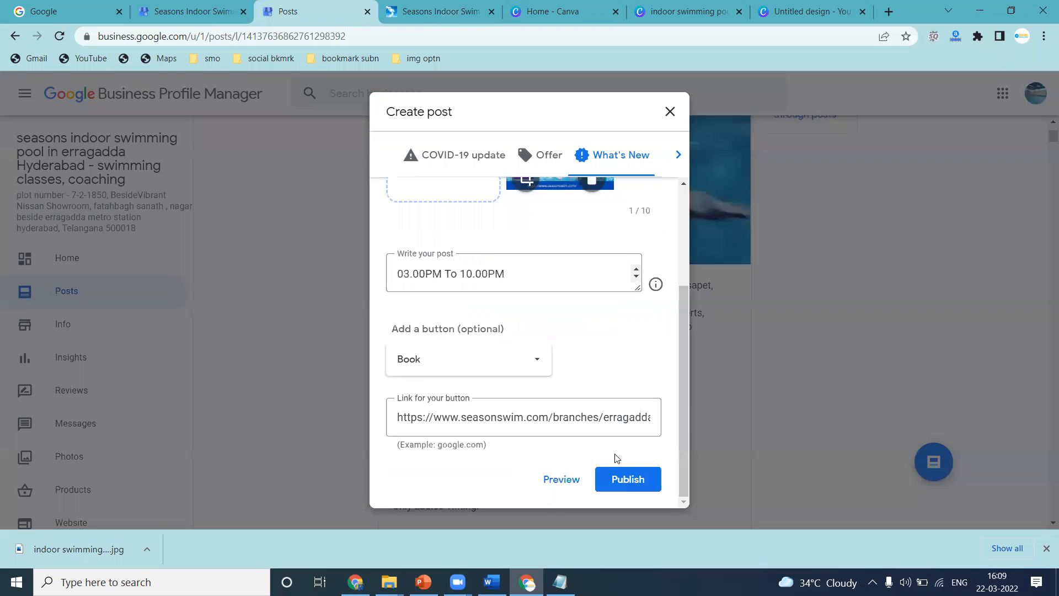
scroll(469, 277, up, 1)
scroll(469, 277, up, 2)
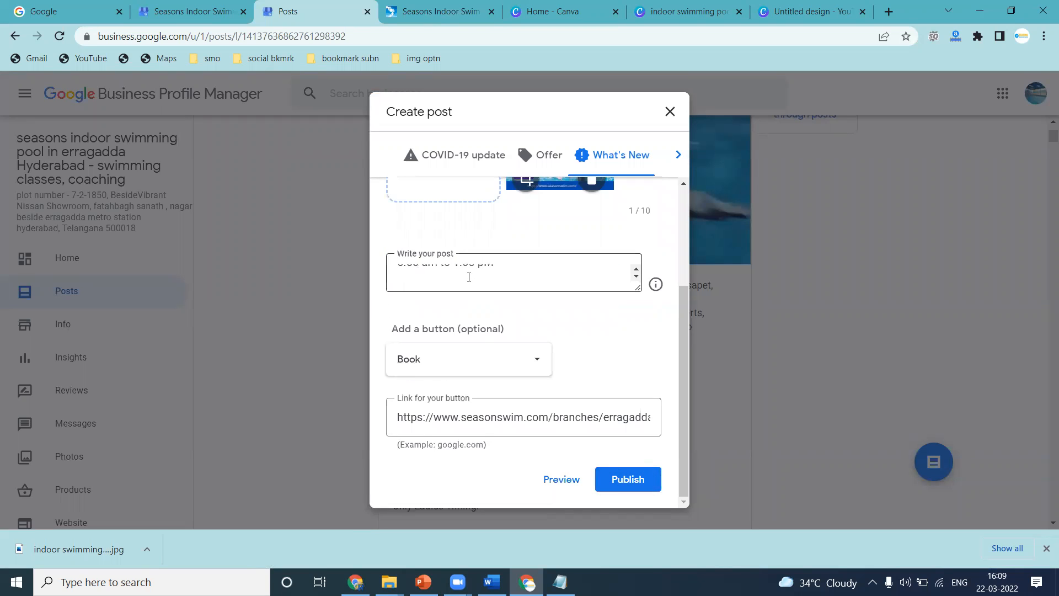
click(620, 484)
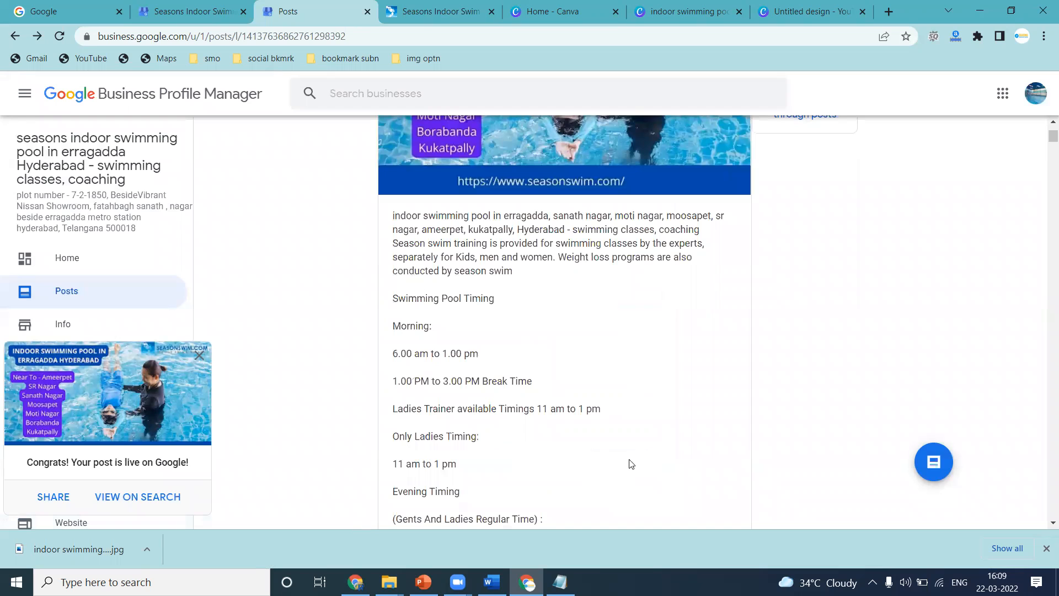
Copy all elements of the indoor swimming pool design and paste them into the Untitled design.
click(661, 7)
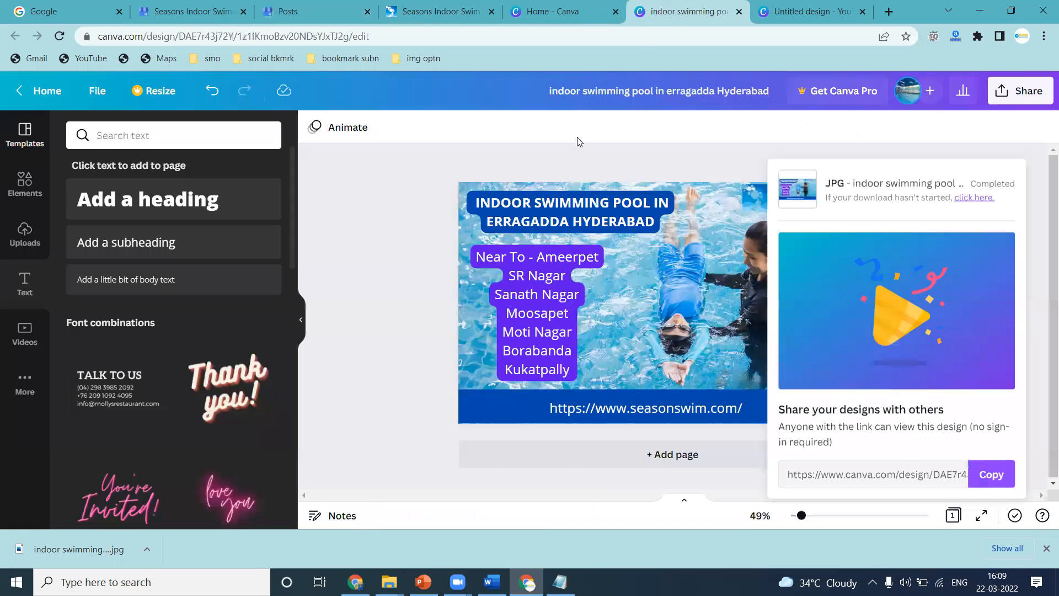
click(424, 182)
key(ctrl+a)
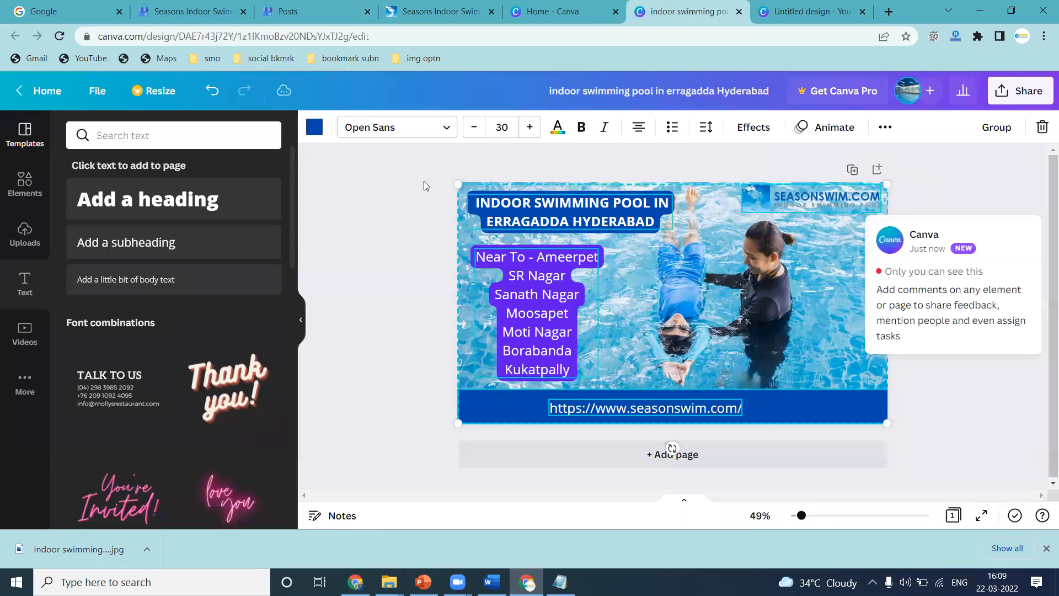
click(780, 8)
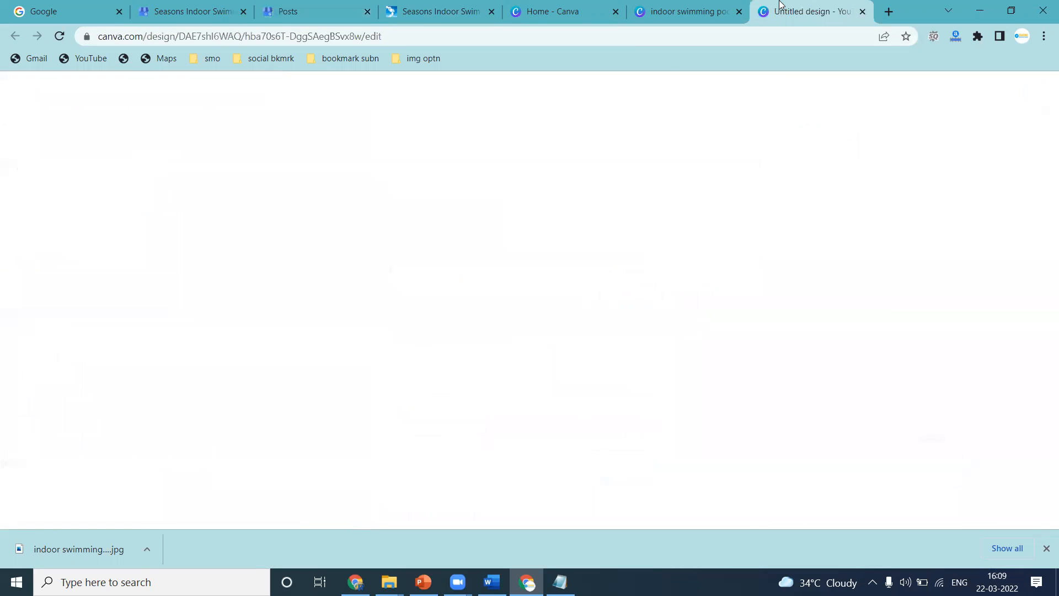
click(606, 275)
key(ctrl+v)
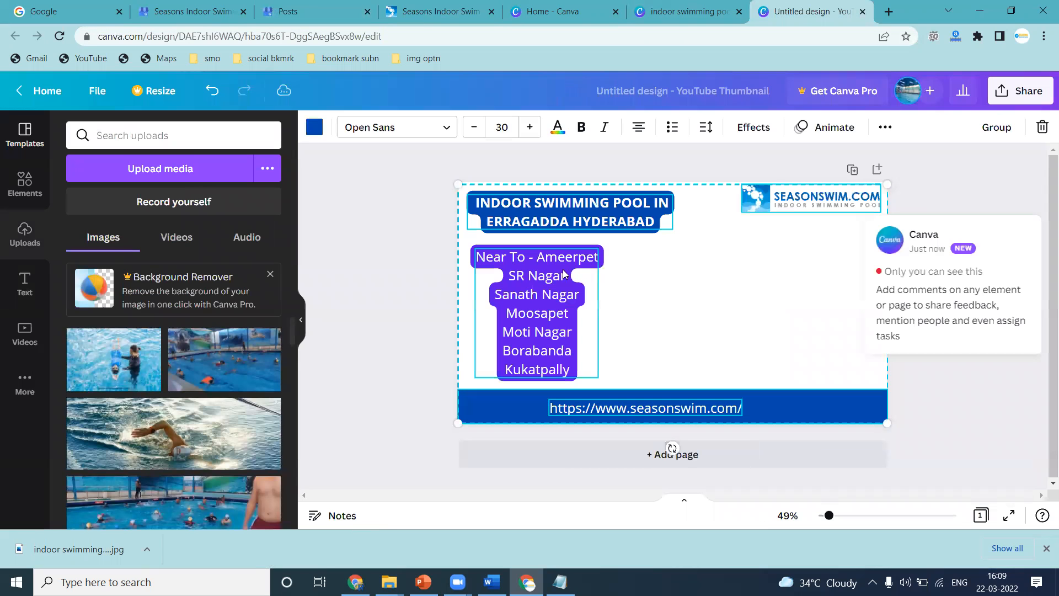
Add the freestyle swimmer photo from uploads and enlarge it to fill the design behind the text.
click(199, 425)
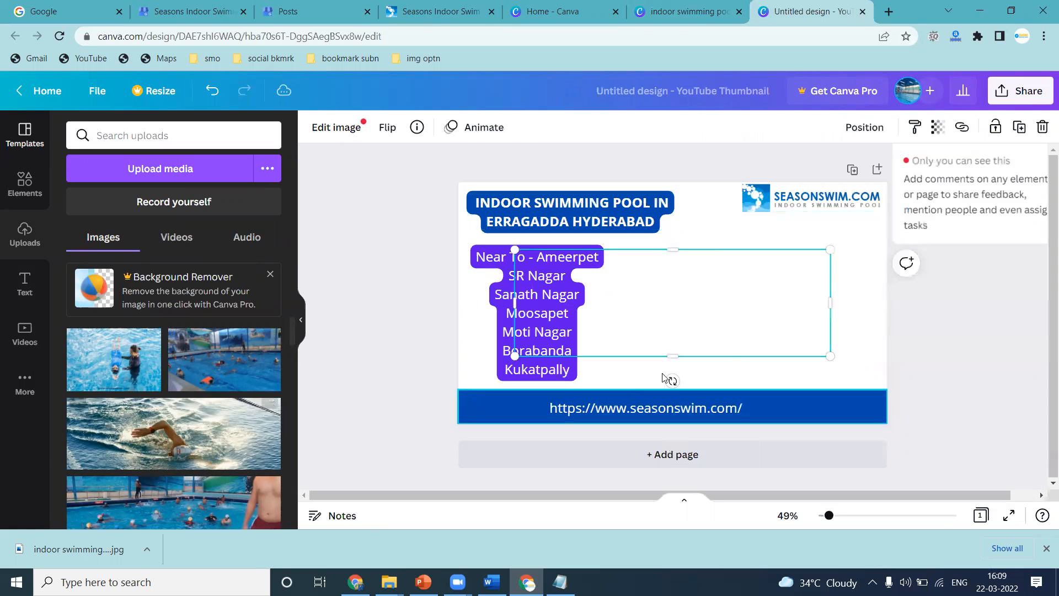
drag(664, 342, 569, 245)
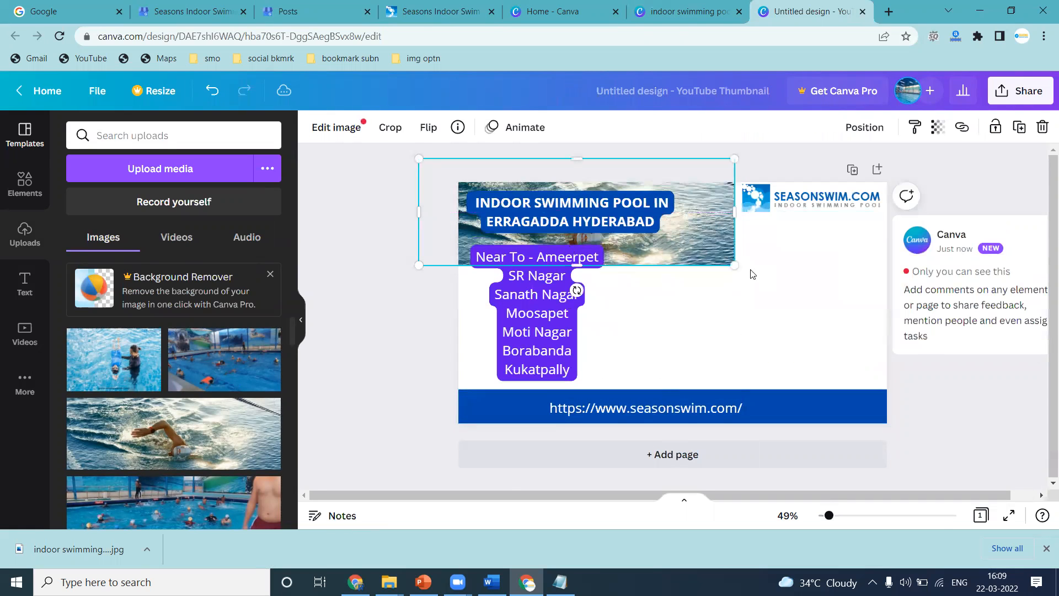
drag(735, 265, 917, 482)
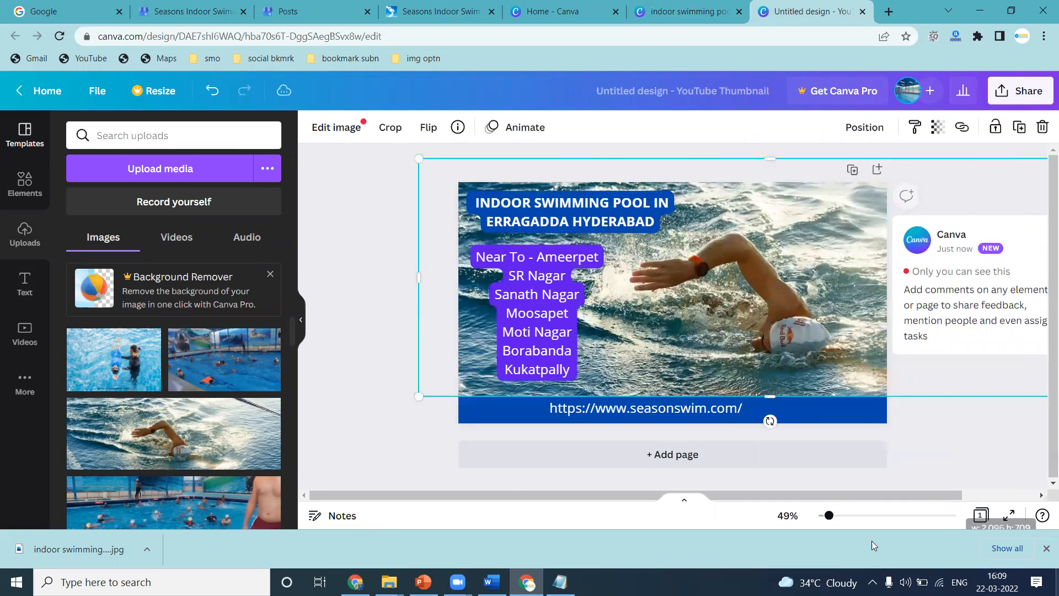
click(338, 275)
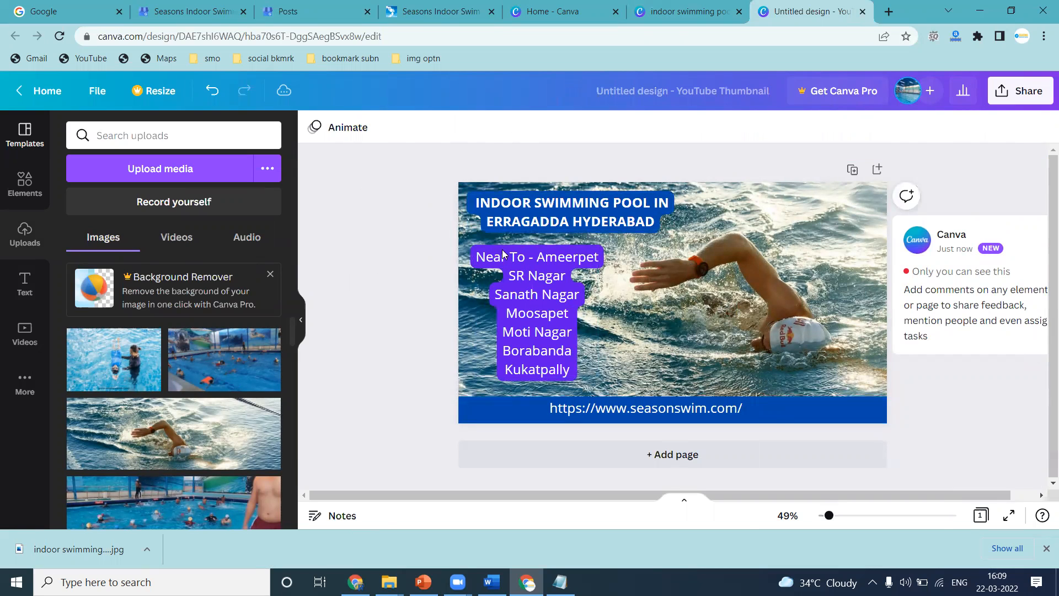
click(616, 308)
drag(418, 398, 354, 469)
click(388, 461)
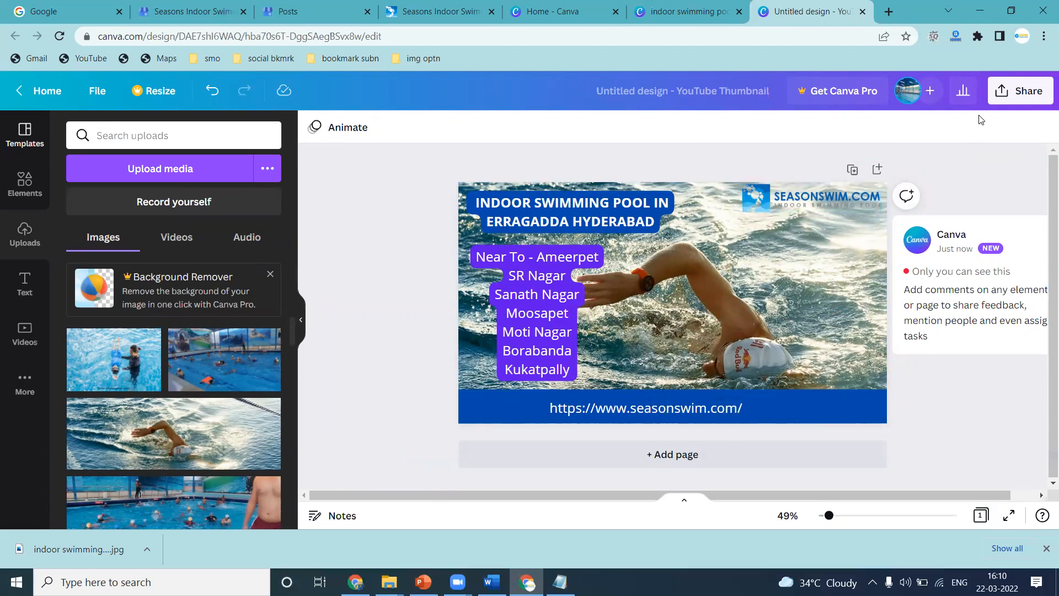
Download the Untitled design as a JPG file.
click(999, 103)
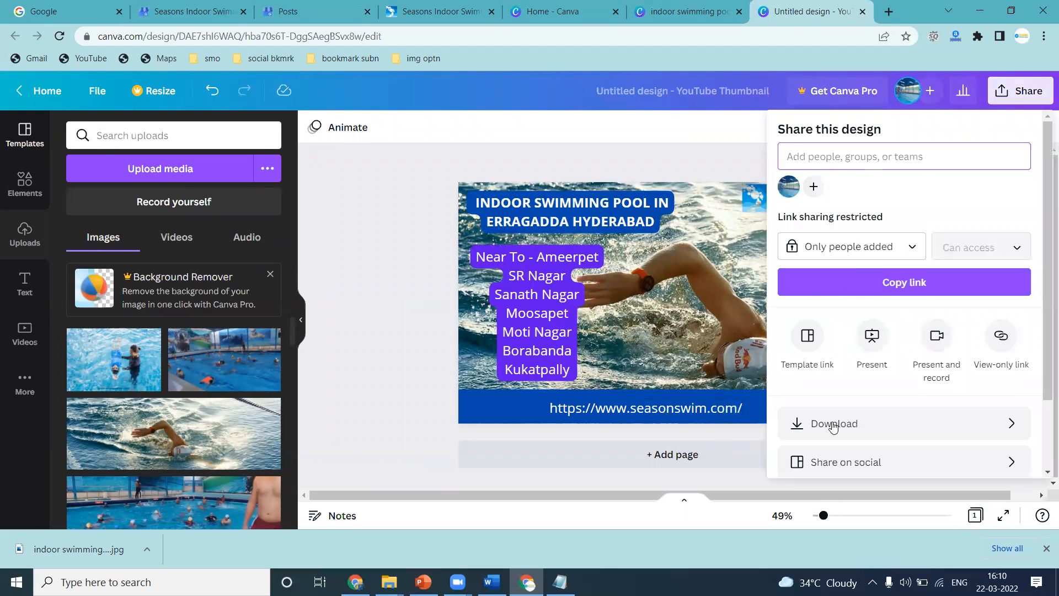
click(833, 426)
click(841, 196)
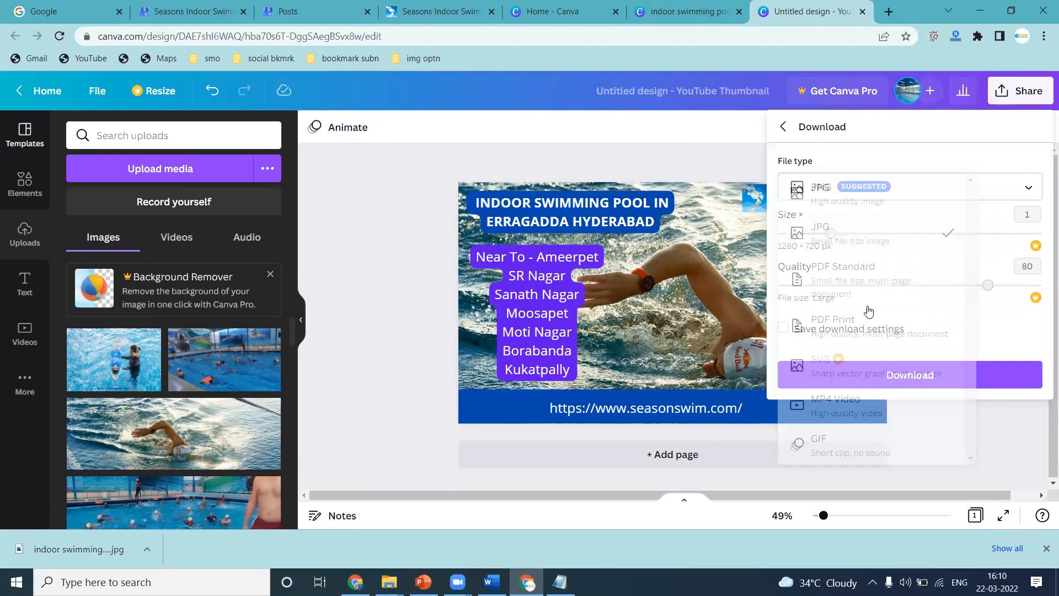
click(882, 365)
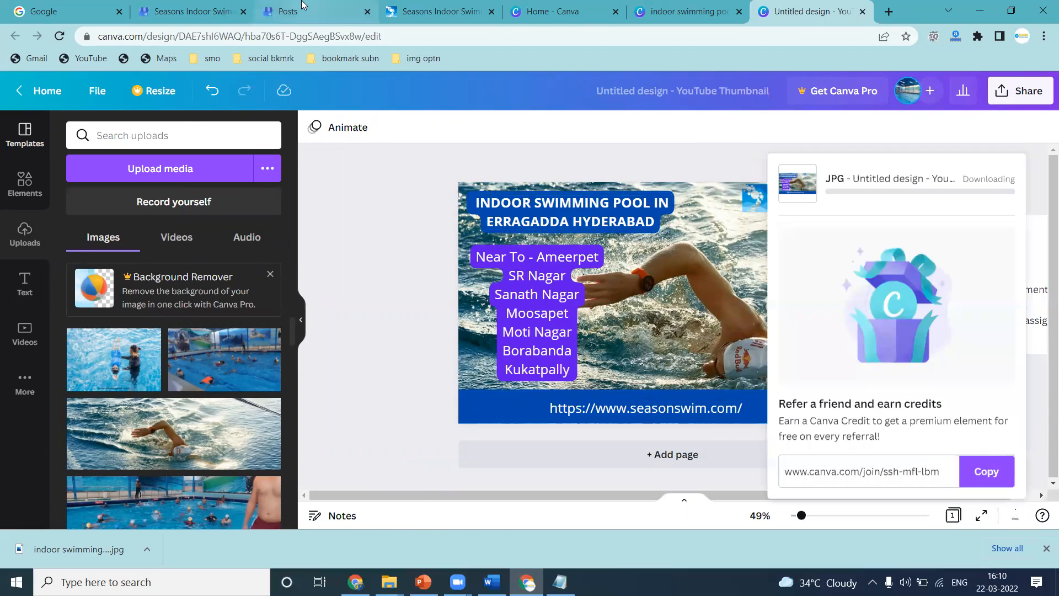
Select and review the text of the newly published post.
click(303, 6)
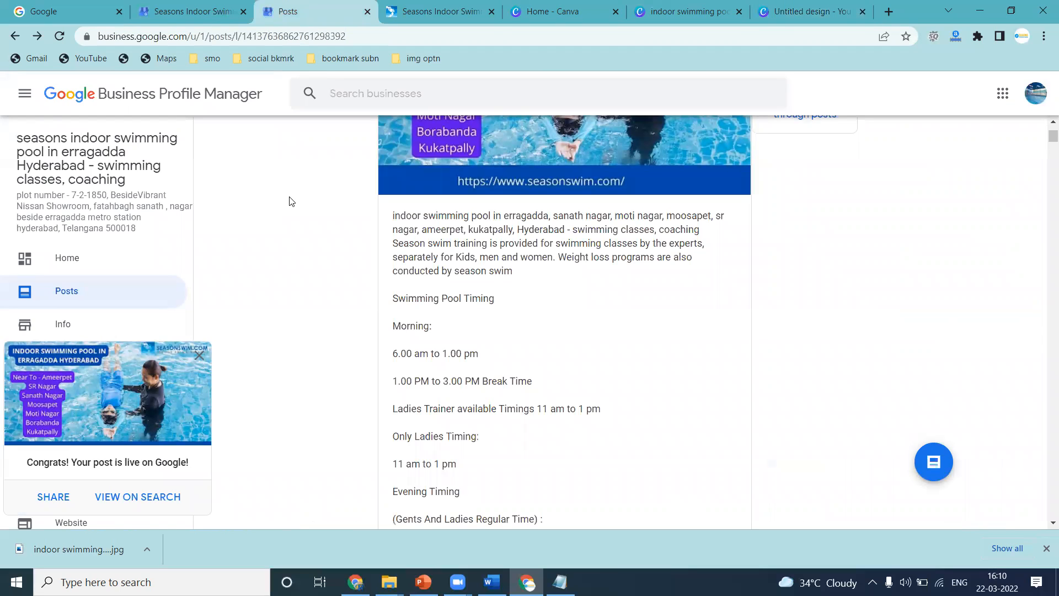
drag(391, 214, 489, 342)
scroll(446, 271, down, 2)
scroll(446, 270, down, 2)
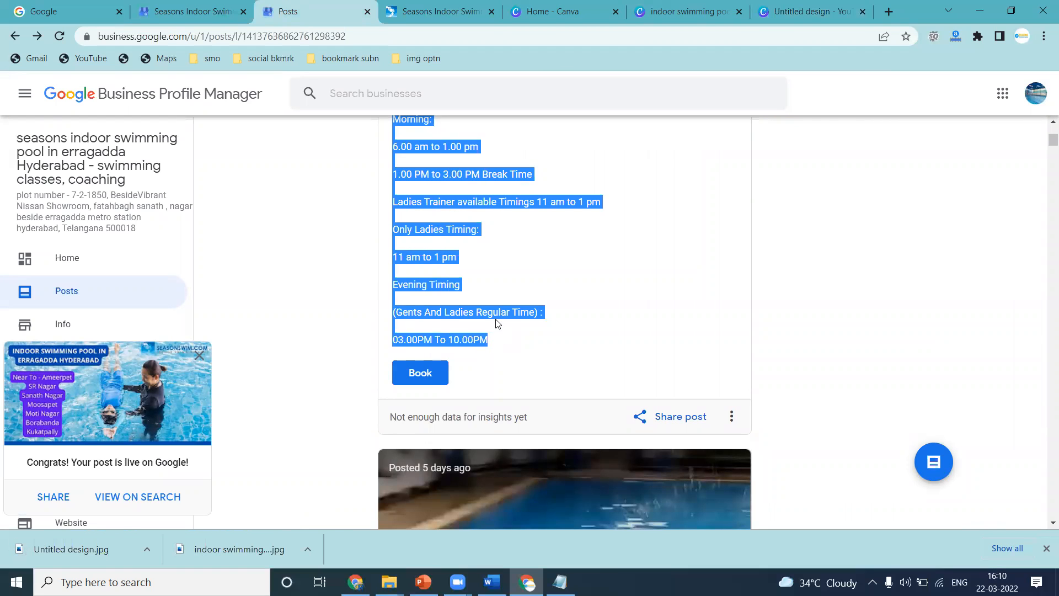
scroll(497, 323, up, 5)
Select the Erragadda branch page text from 'Learning Types' through the membership options.
click(441, 11)
scroll(521, 276, down, 15)
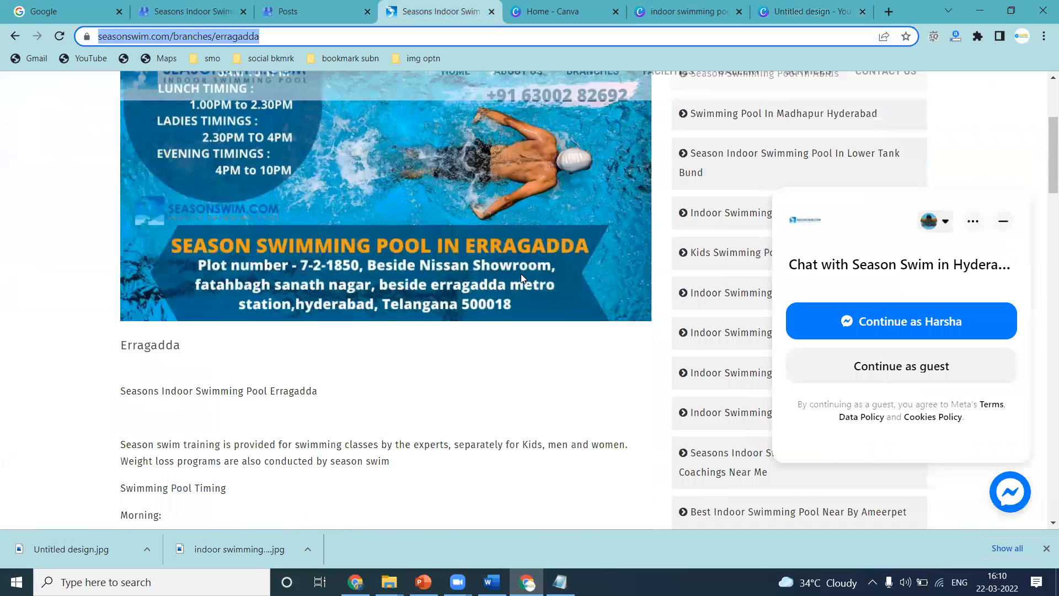
scroll(349, 291, down, 1)
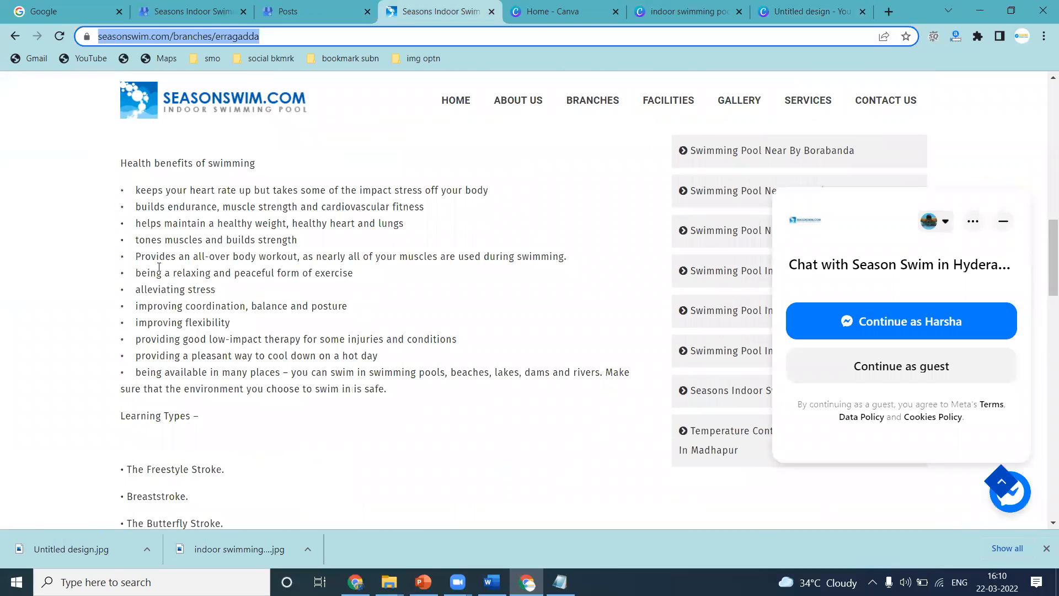
scroll(159, 267, down, 4)
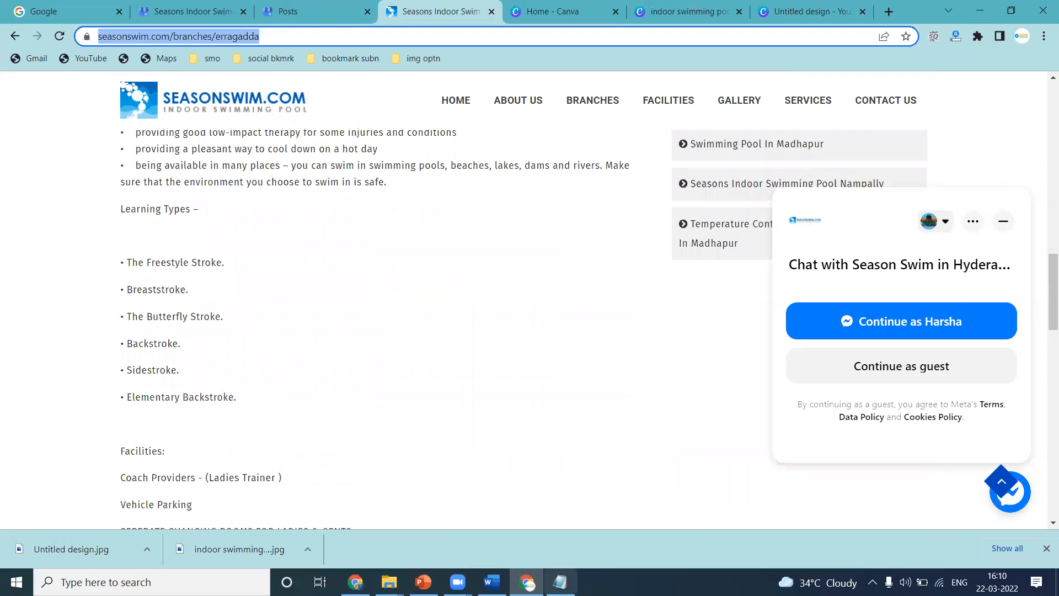
click(560, 582)
click(560, 583)
scroll(257, 451, down, 2)
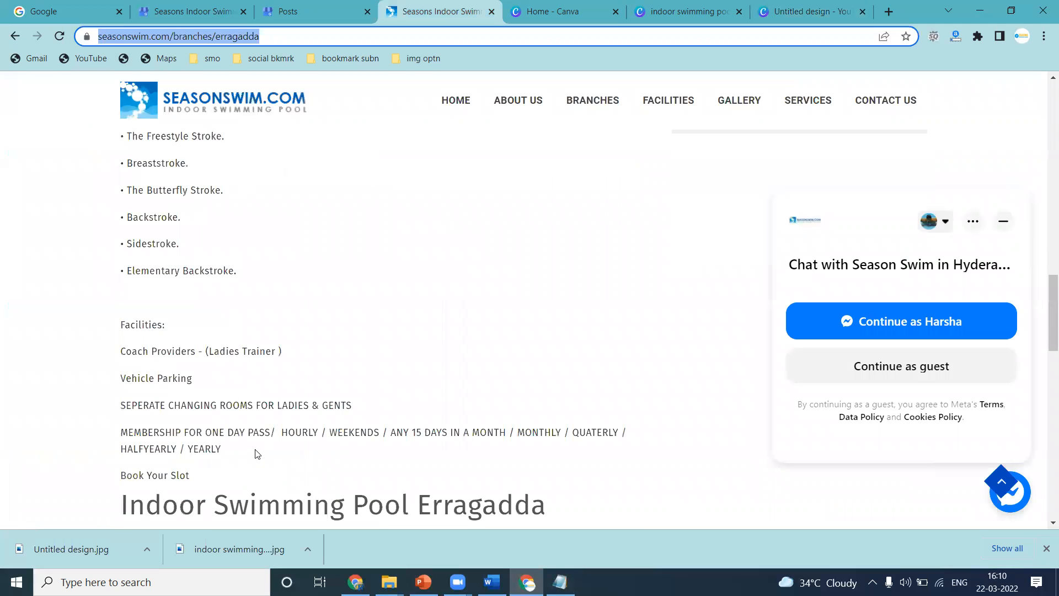
mouse_move(225, 439)
mouse_down()
mouse_move(122, 150)
mouse_move(124, 251)
mouse_move(115, 210)
mouse_up()
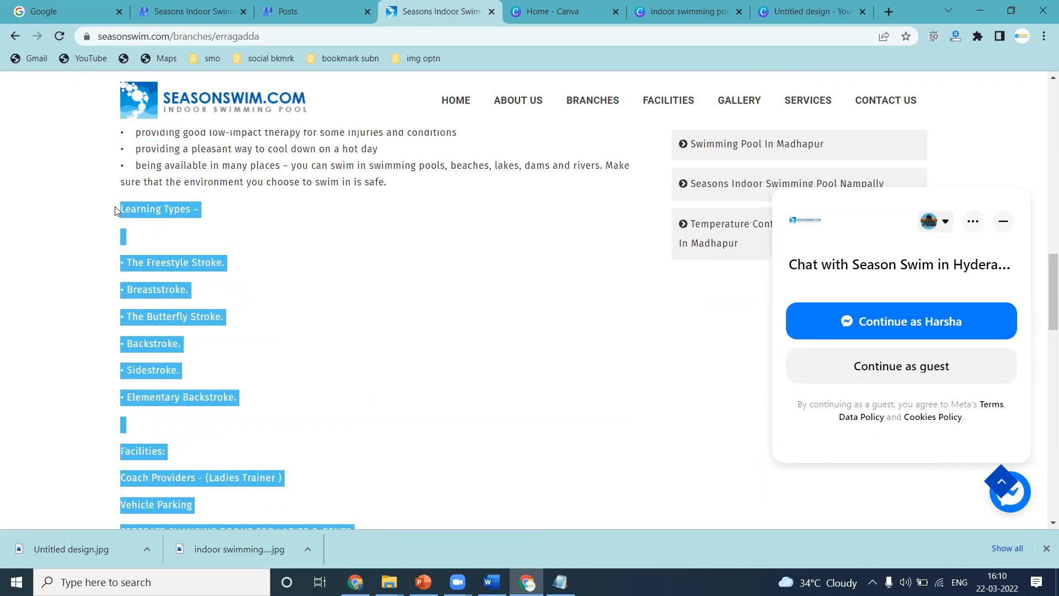
Append the copied Learning Types and Facilities section to the end of the Notepad text.
key(alt+Tab)
click(122, 490)
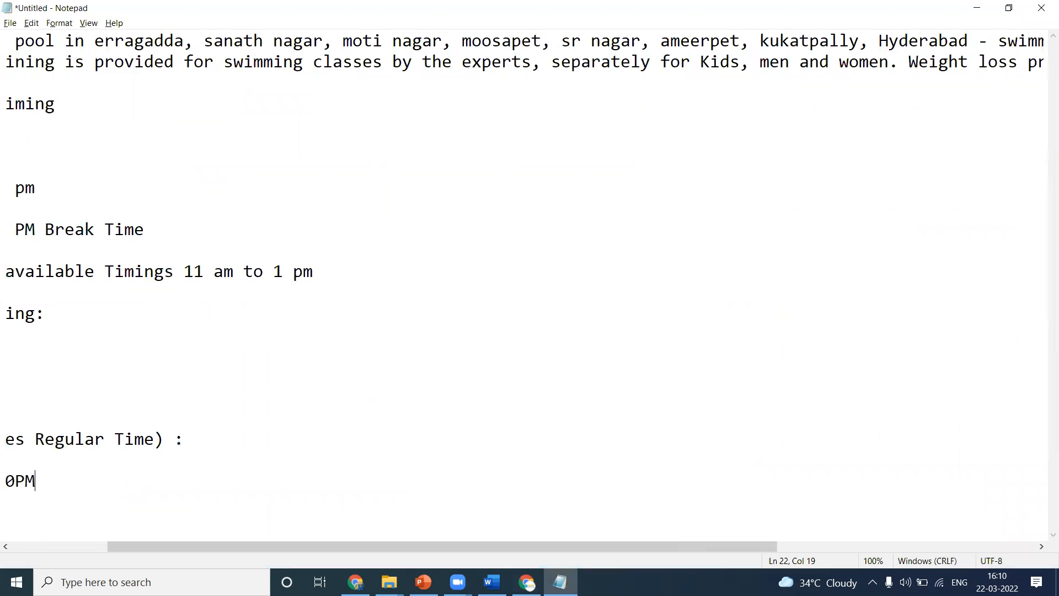
key(Return)
key(Return)
key(ctrl+v)
key(shift+Home)
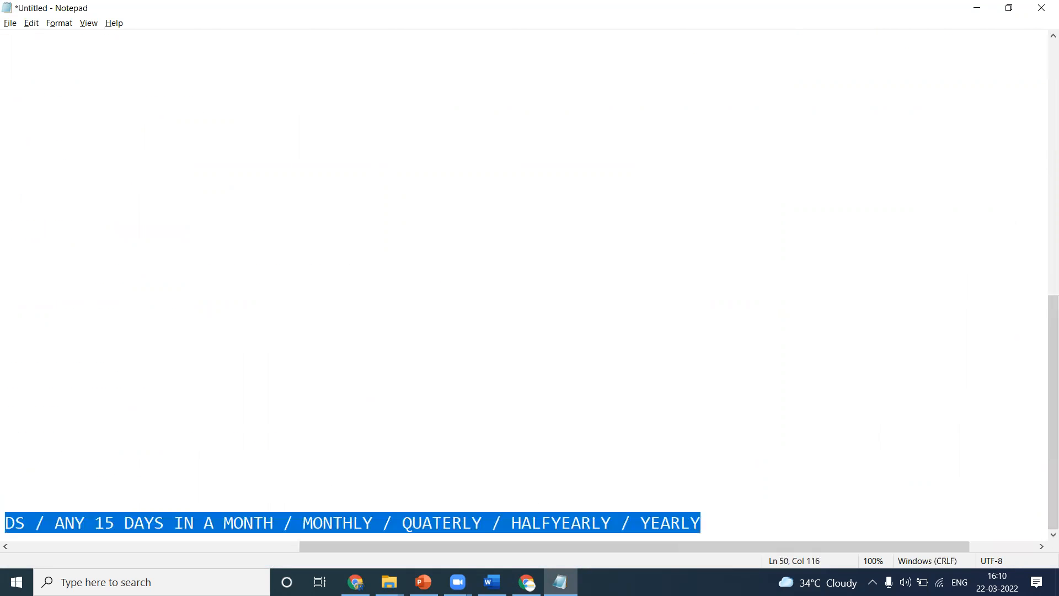
Start a new What's New post and paste the updated text into it.
key(alt+Tab)
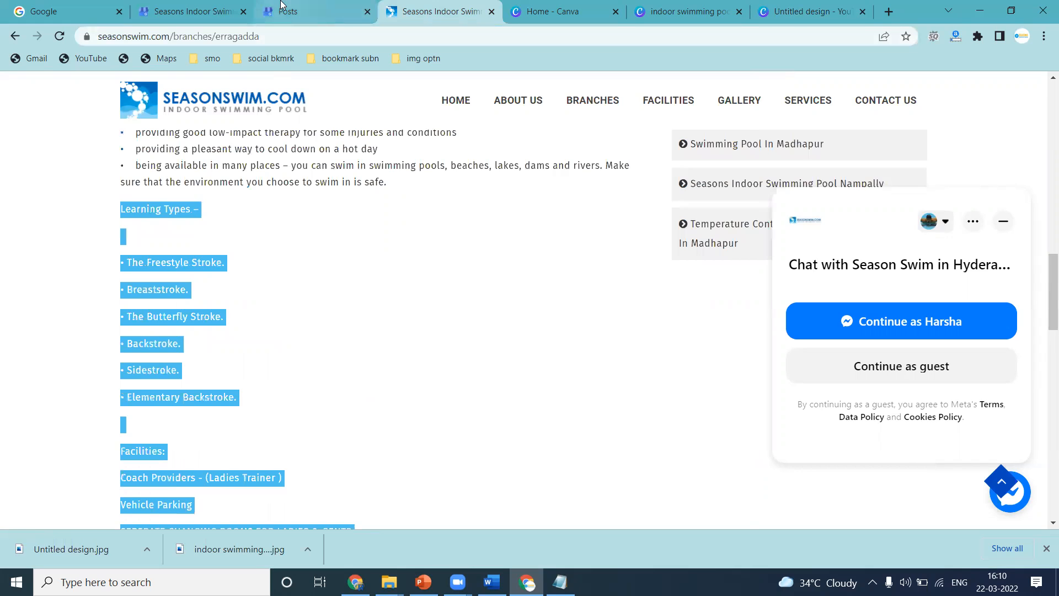
key(ctrl+shift+Tab)
click(933, 459)
click(629, 164)
click(478, 420)
text(HALFYEARLY / YEARLY)
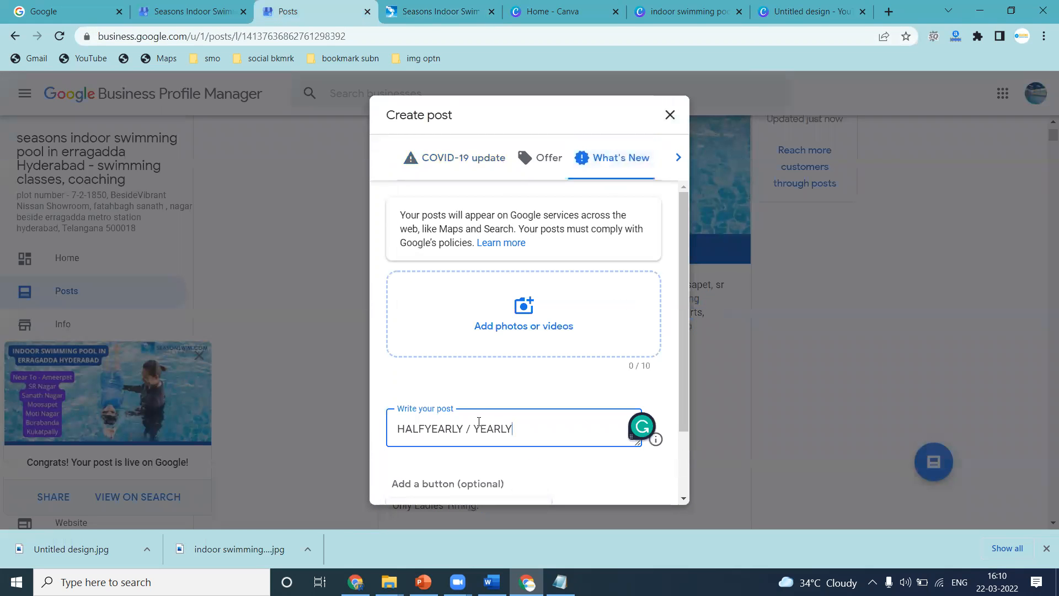
Set the post's button to Call now.
scroll(449, 452, down, 1)
click(449, 453)
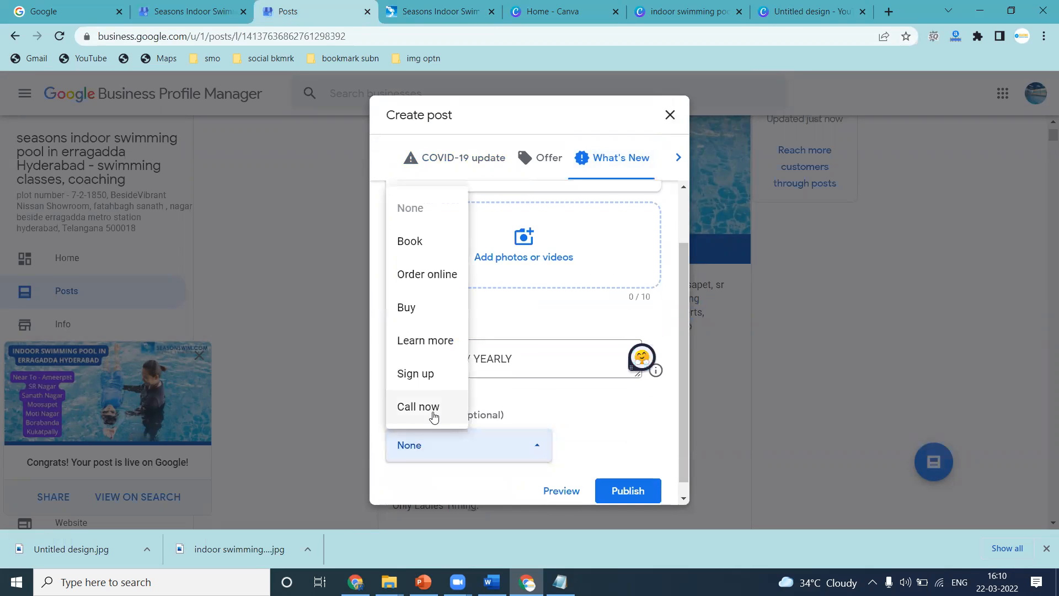
click(464, 413)
scroll(486, 403, down, 1)
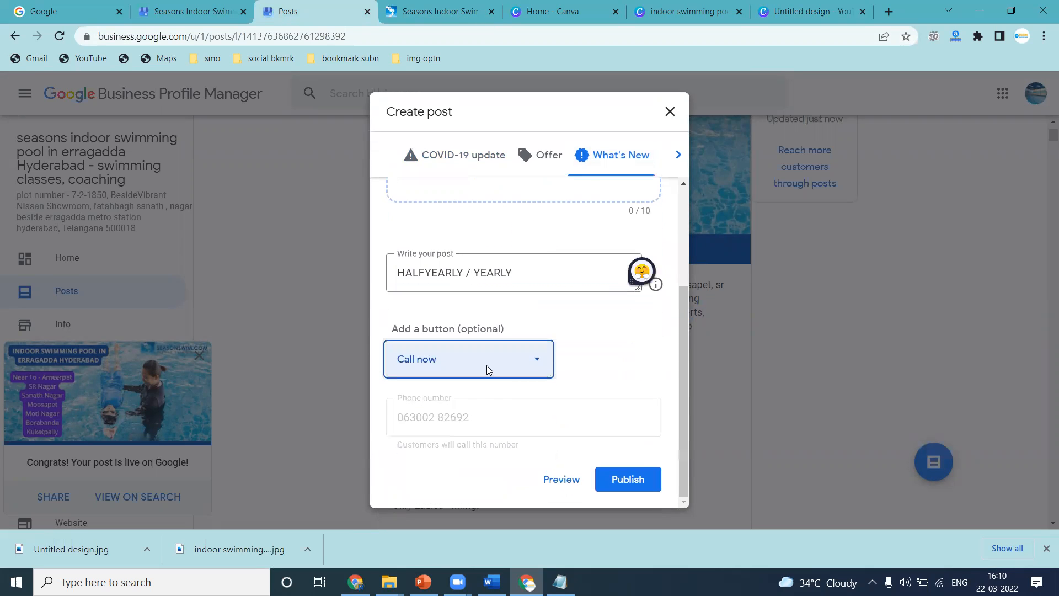
Attach the Untitled design JPG from the Downloads folder to the post.
scroll(546, 199, up, 1)
click(546, 194)
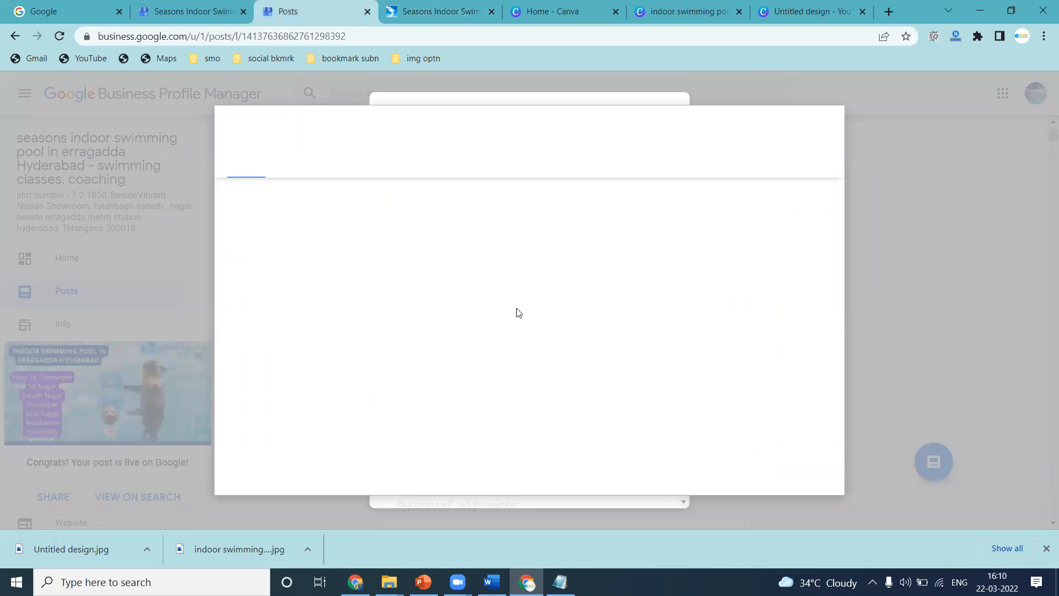
click(510, 338)
scroll(510, 338, down, 5)
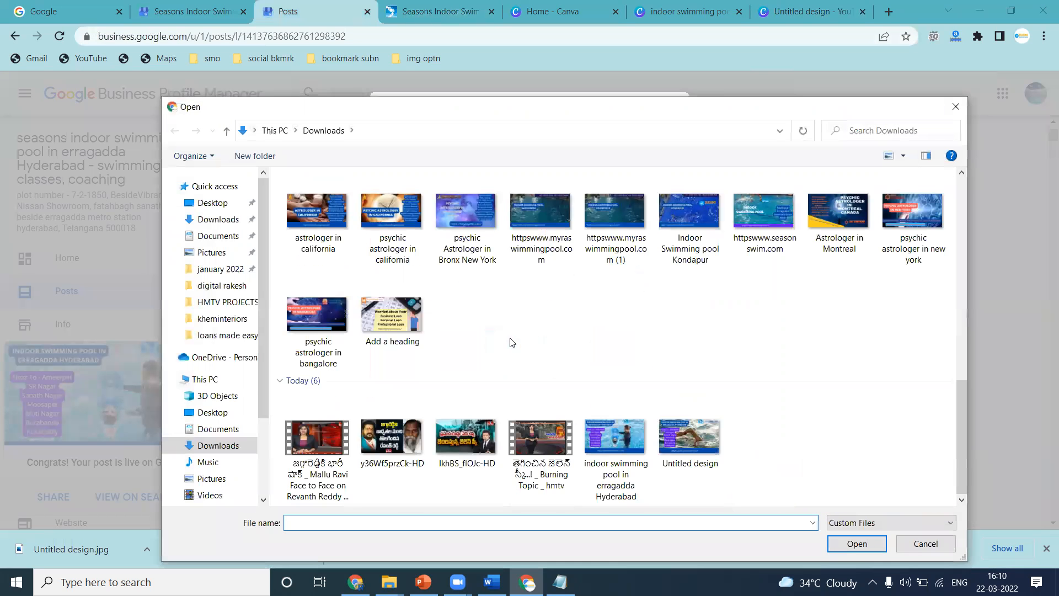
double_click(697, 441)
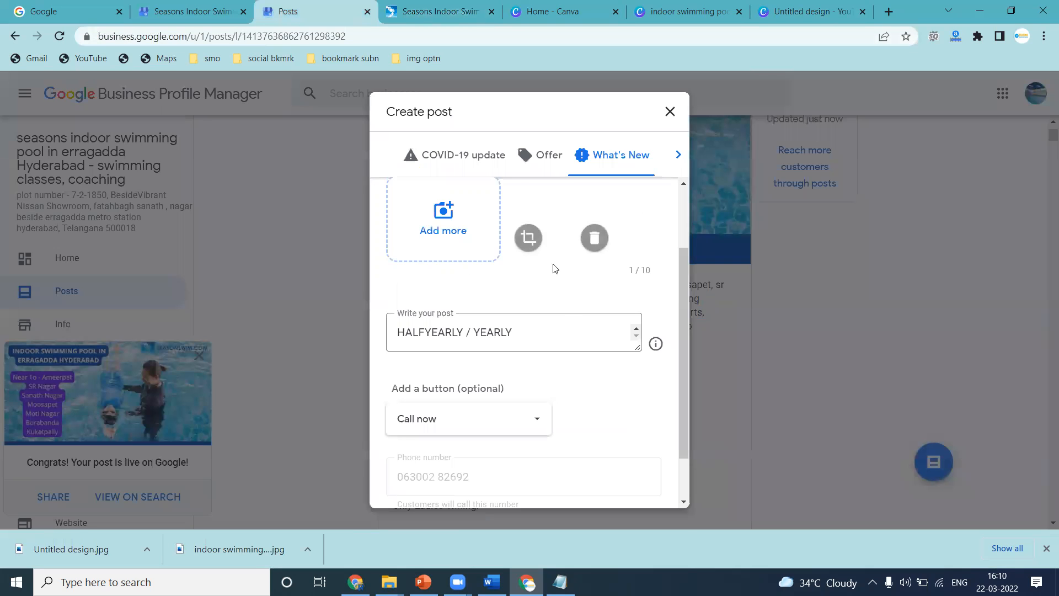
Crop the swimmer image to a wider region, upload it and publish the second post.
click(527, 239)
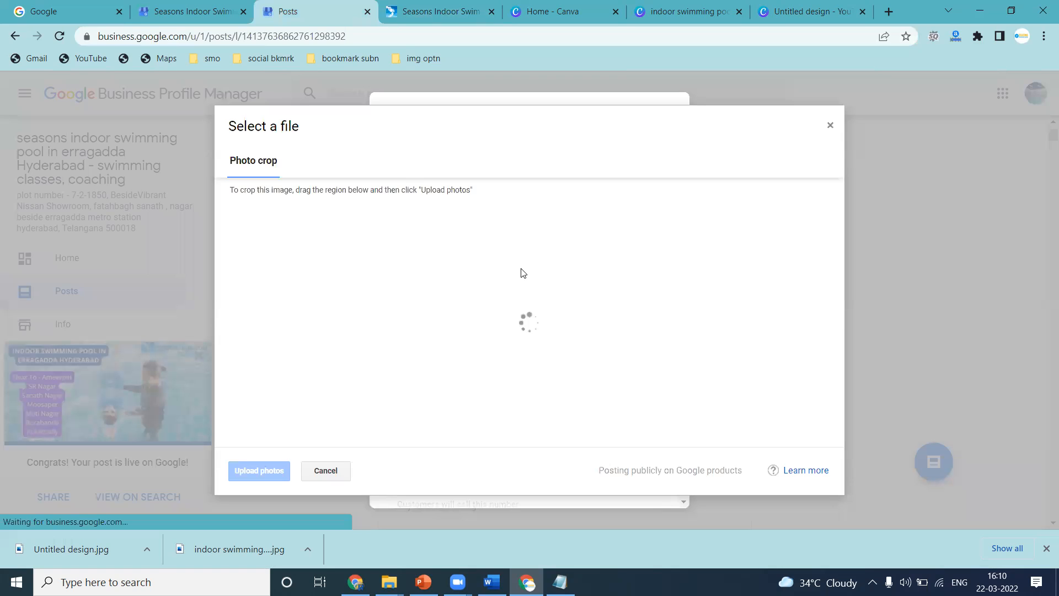
drag(668, 411, 759, 411)
click(257, 473)
scroll(618, 440, down, 2)
click(634, 480)
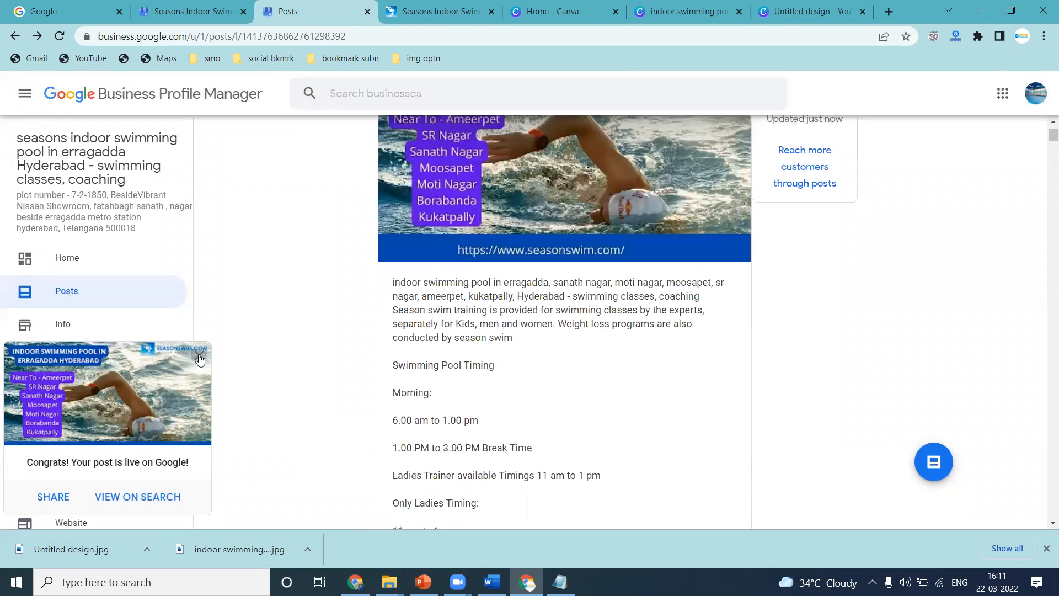
Upload the Untitled design and indoor swimming pool in erragadda Hyderabad images to the business profile's photos.
click(199, 356)
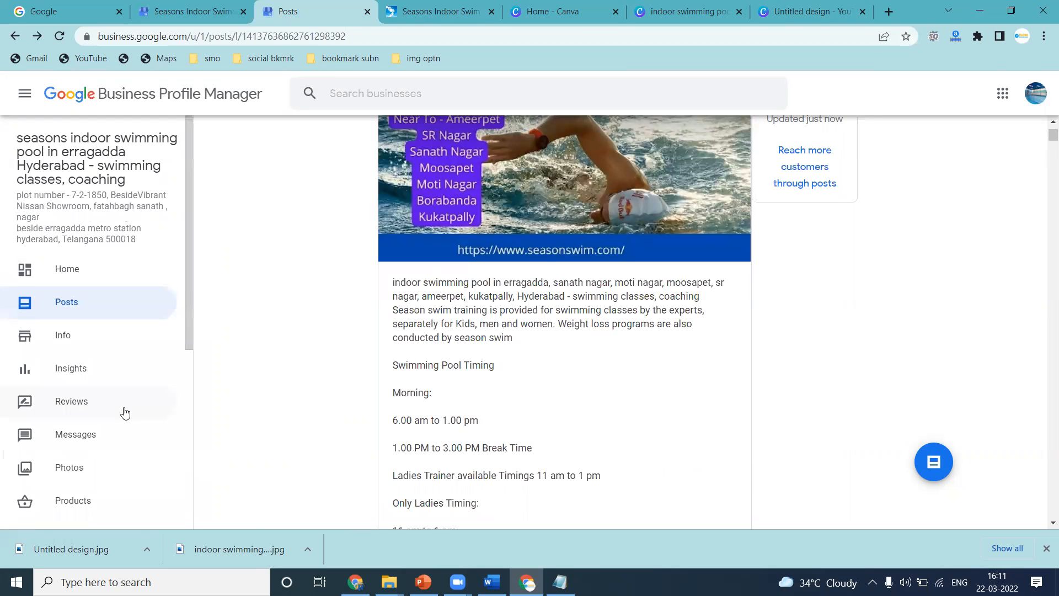
scroll(123, 411, down, 2)
click(80, 331)
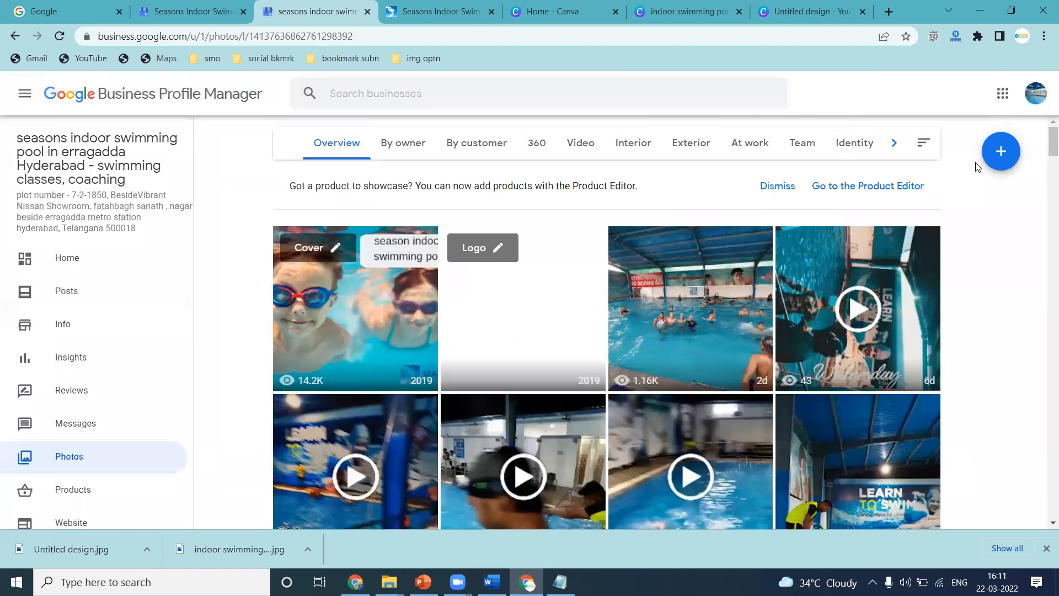
click(991, 158)
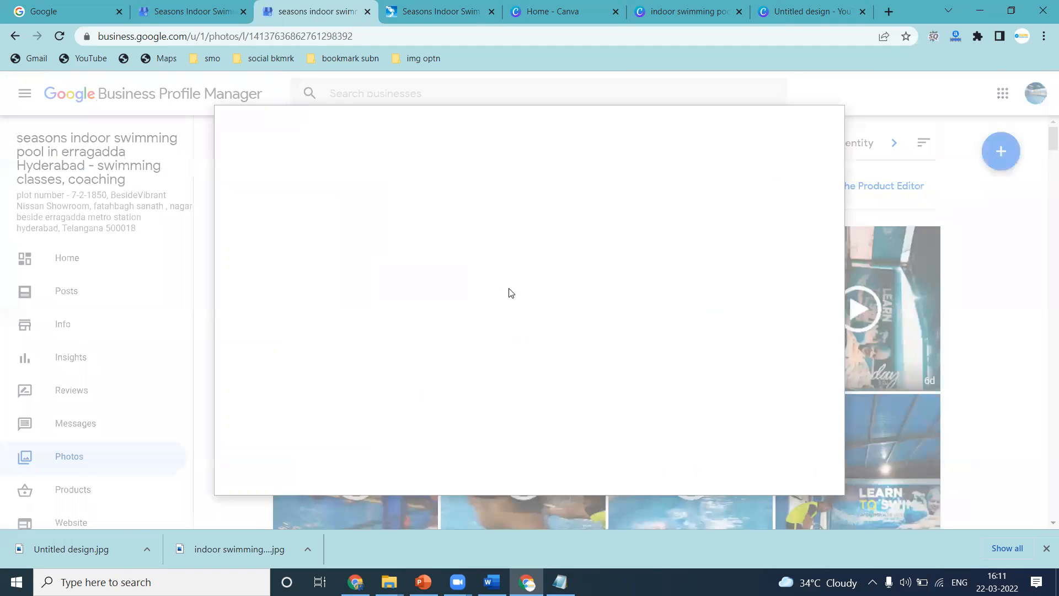
click(493, 313)
click(616, 441)
ctrl+click(696, 442)
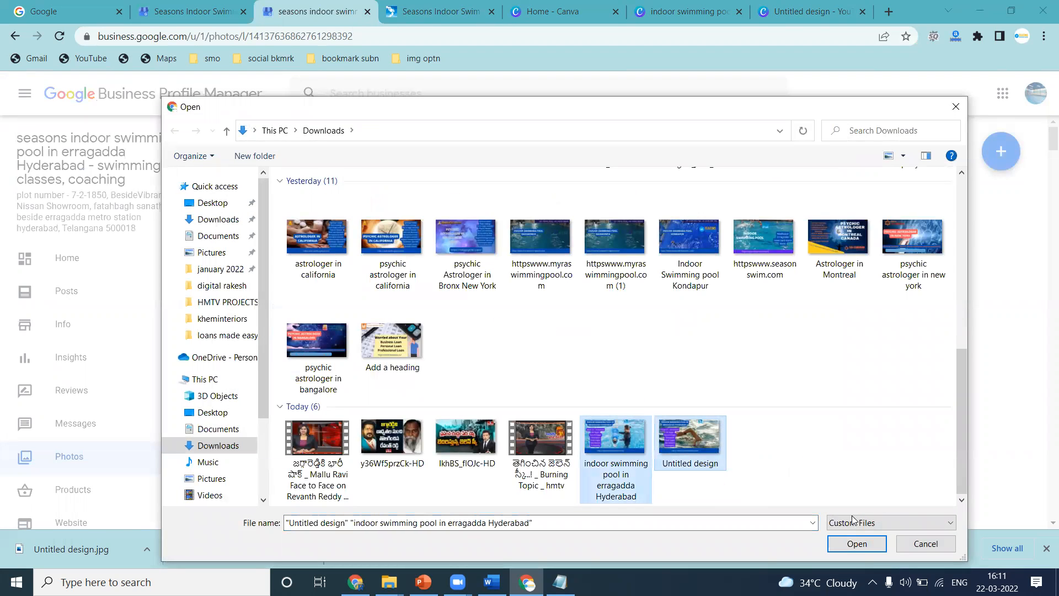
click(857, 544)
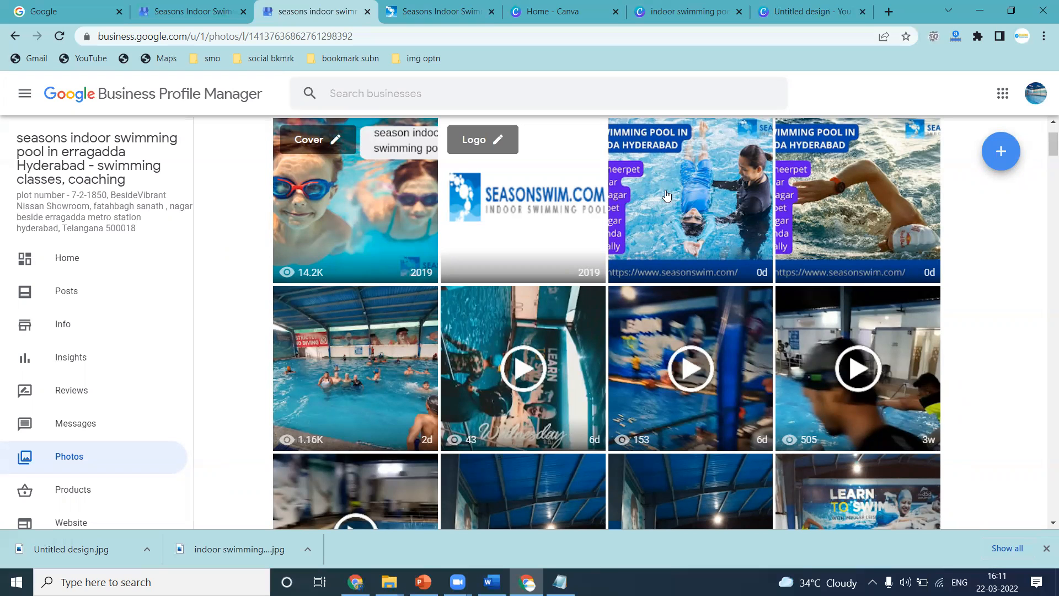
click(667, 195)
click(1033, 318)
click(21, 92)
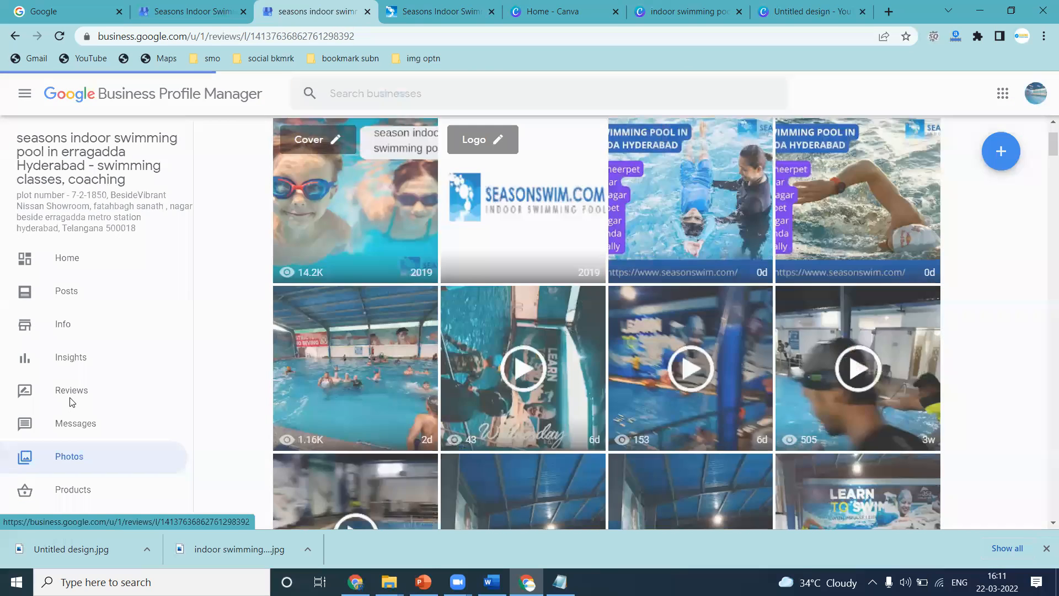
Open the profile's reviews and draft the reply 'thank you for valuable feedback' to the top review.
click(71, 402)
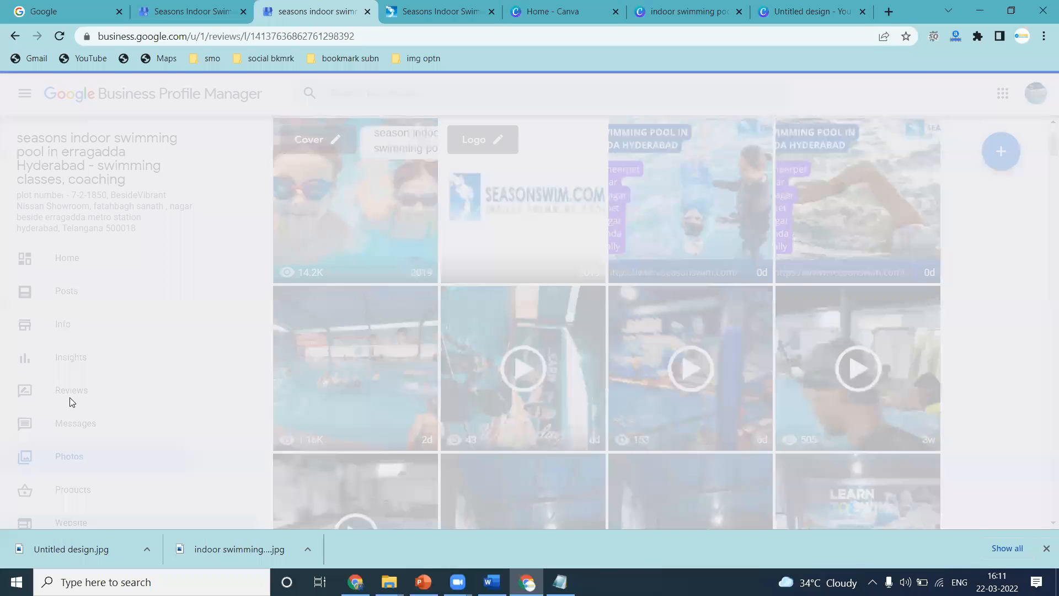
scroll(133, 375, down, 4)
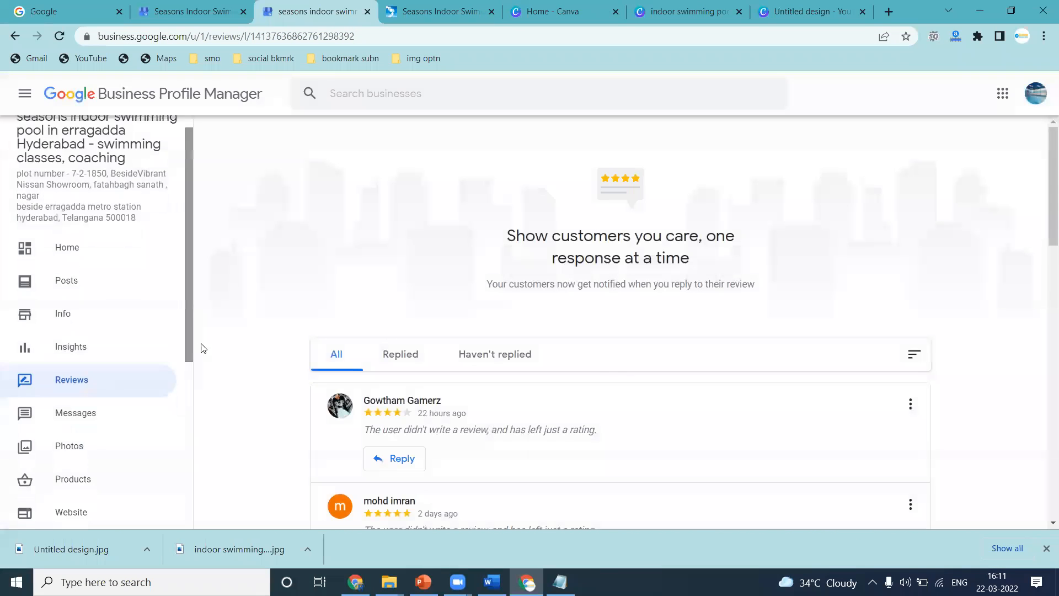
click(395, 458)
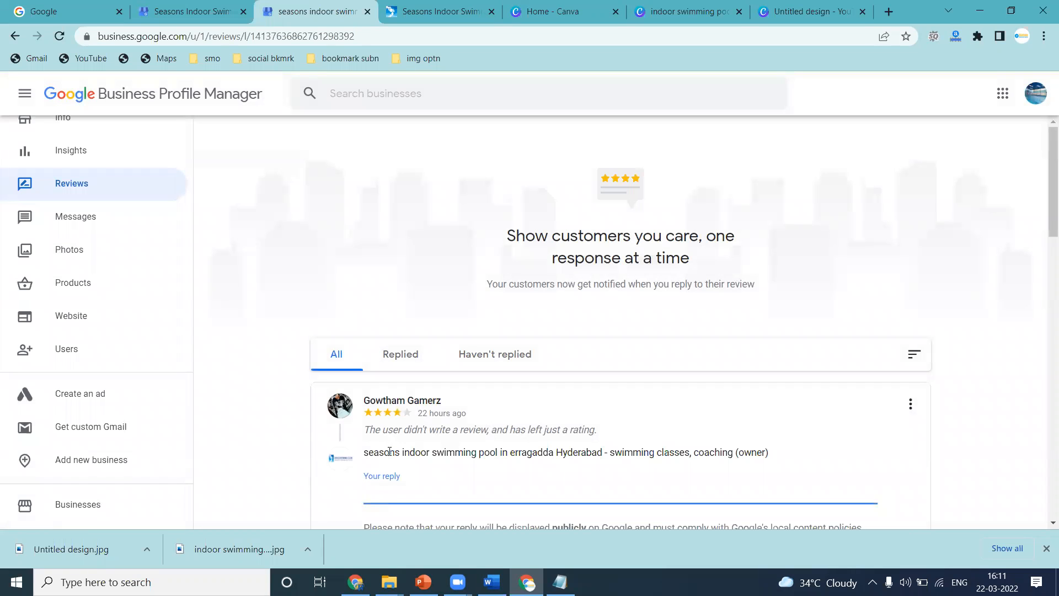
text(thank you)
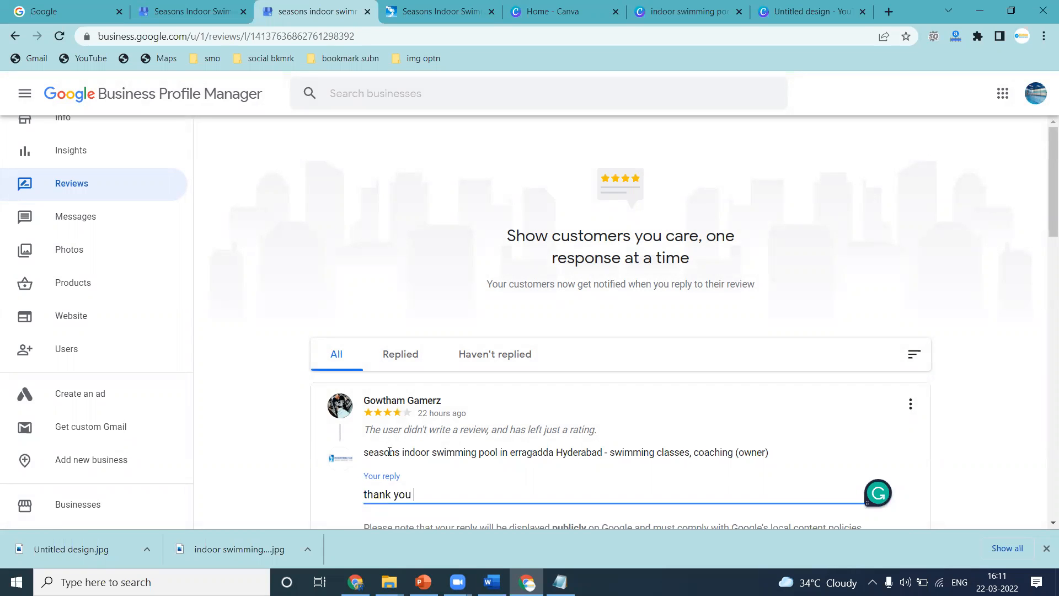
text( for)
key(BackSpace)
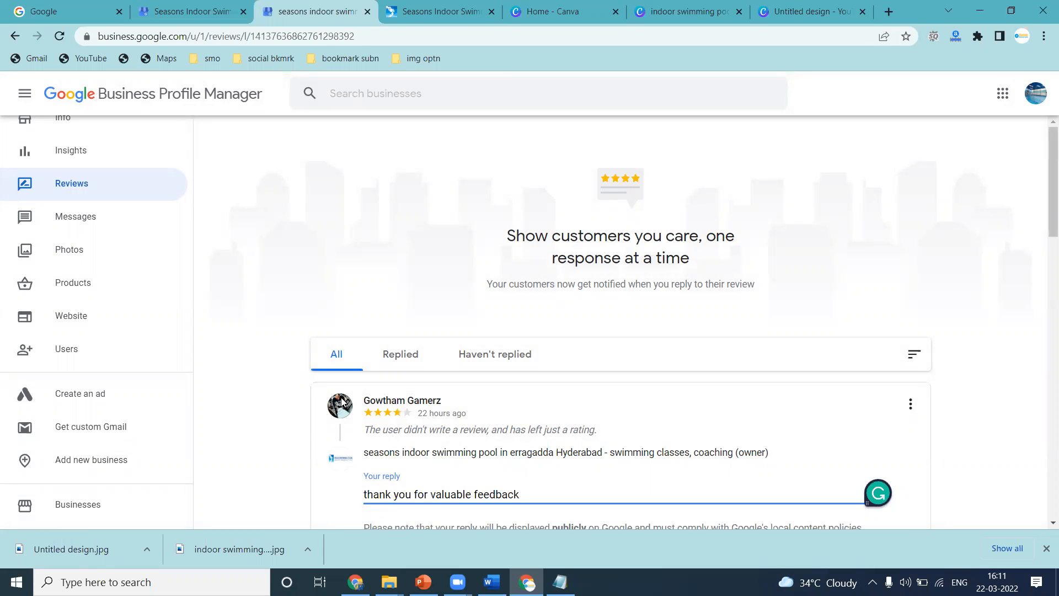
Copy the draft reply and search Google for 'thank you for valuable feedback' to check phrasing.
scroll(293, 338, down, 5)
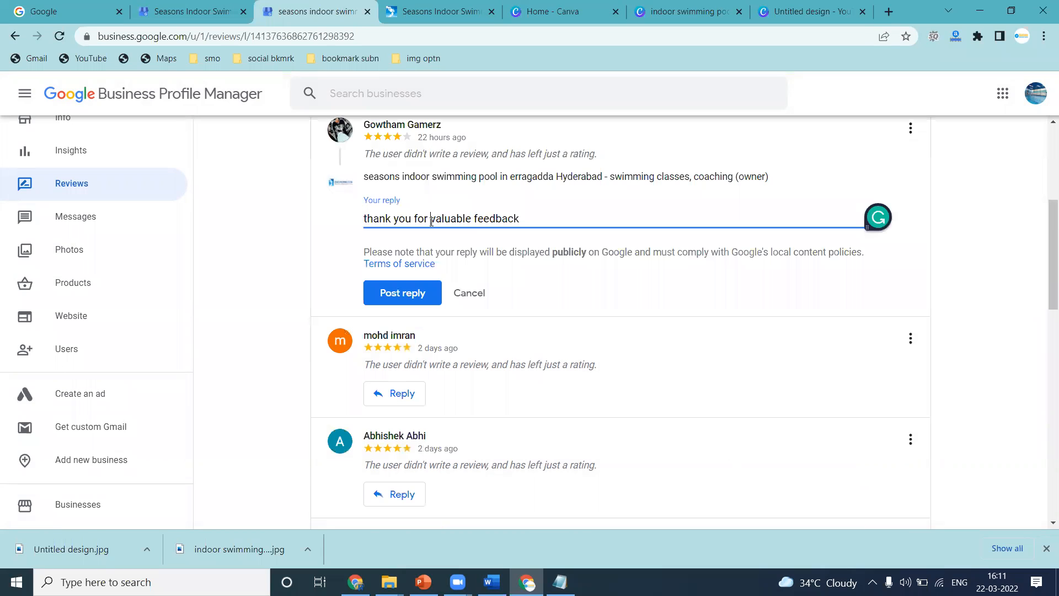
key(ctrl+a)
key(ctrl+c)
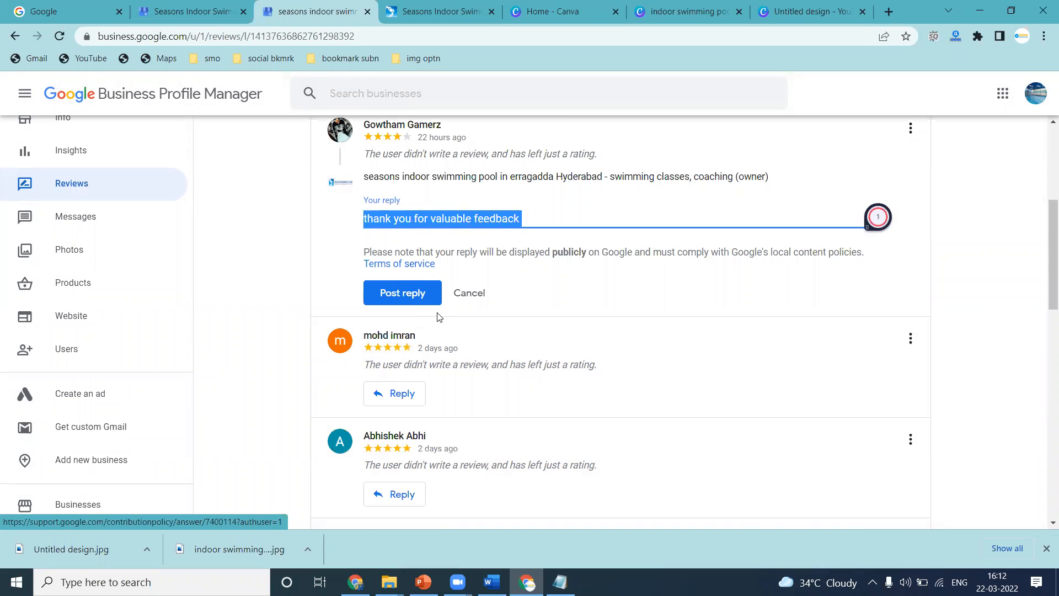
click(56, 11)
key(ctrl+v)
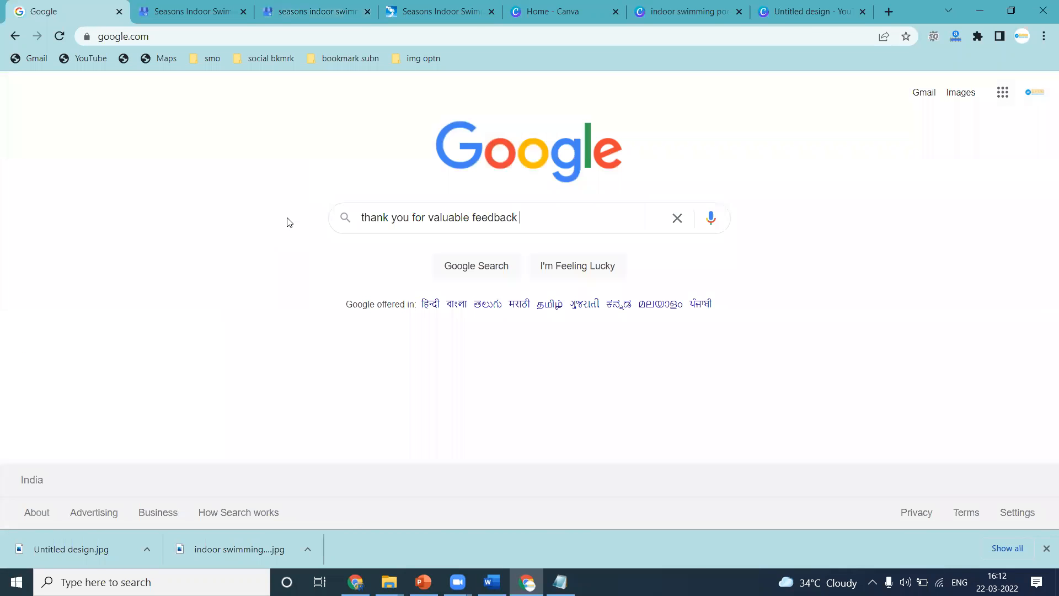
key(Return)
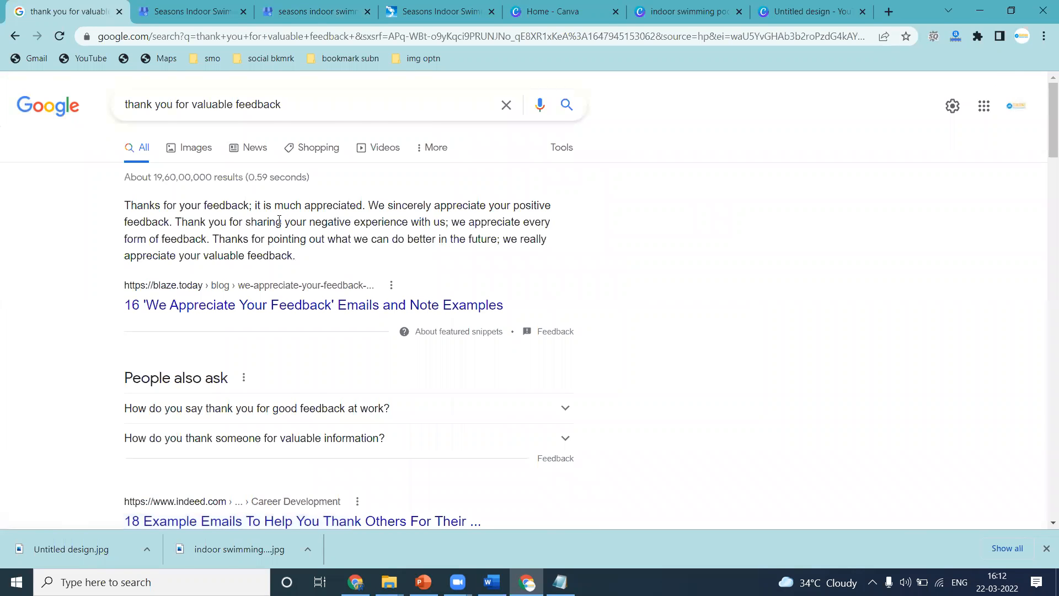
scroll(279, 222, down, 5)
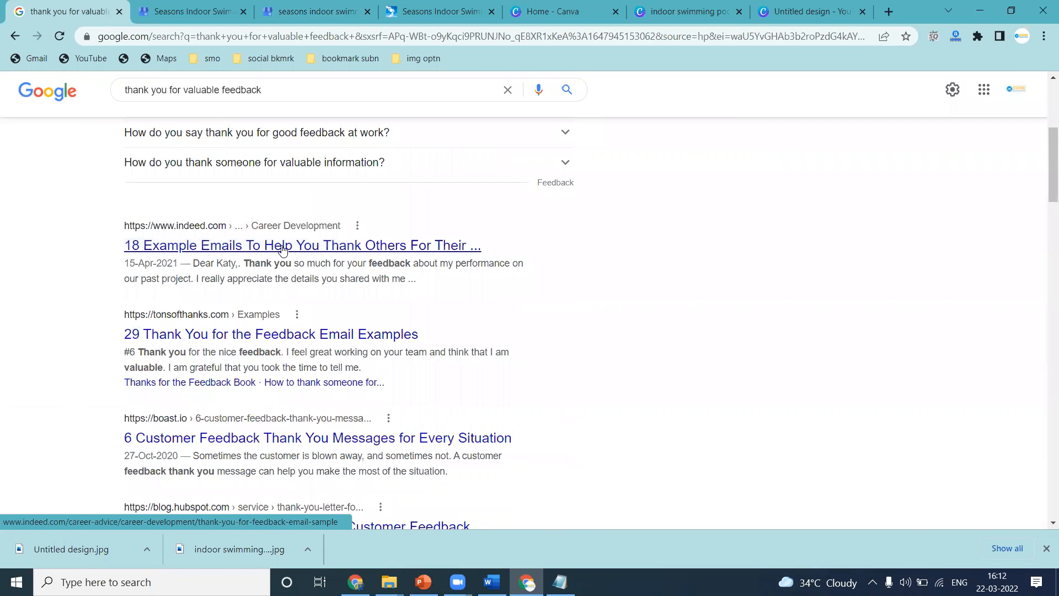
click(83, 103)
click(342, 4)
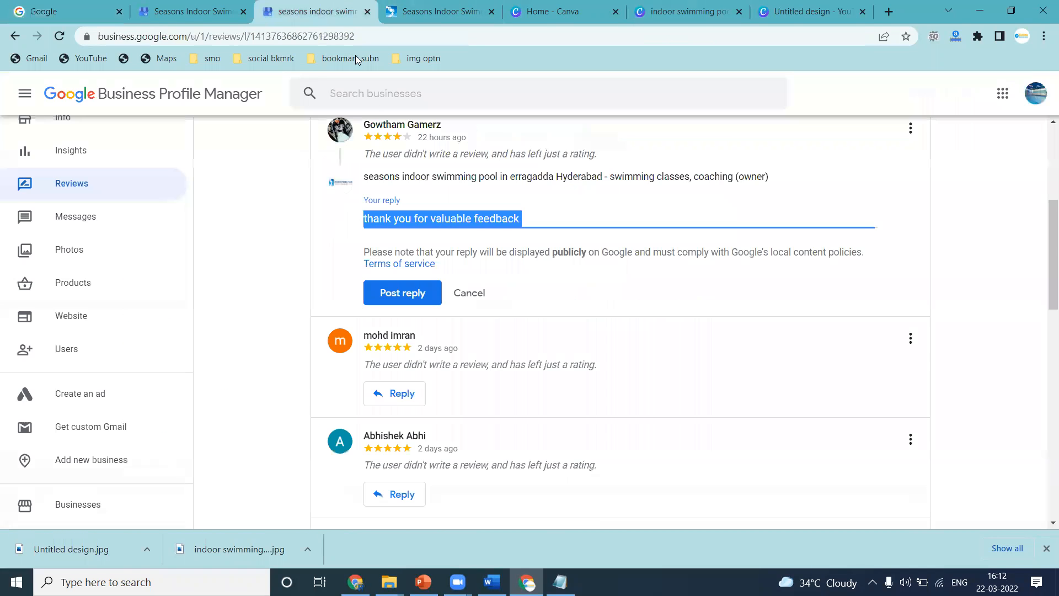
Post the top review's reply, edit it to 'thank you for your valuable feedback', copy it and repost.
click(415, 297)
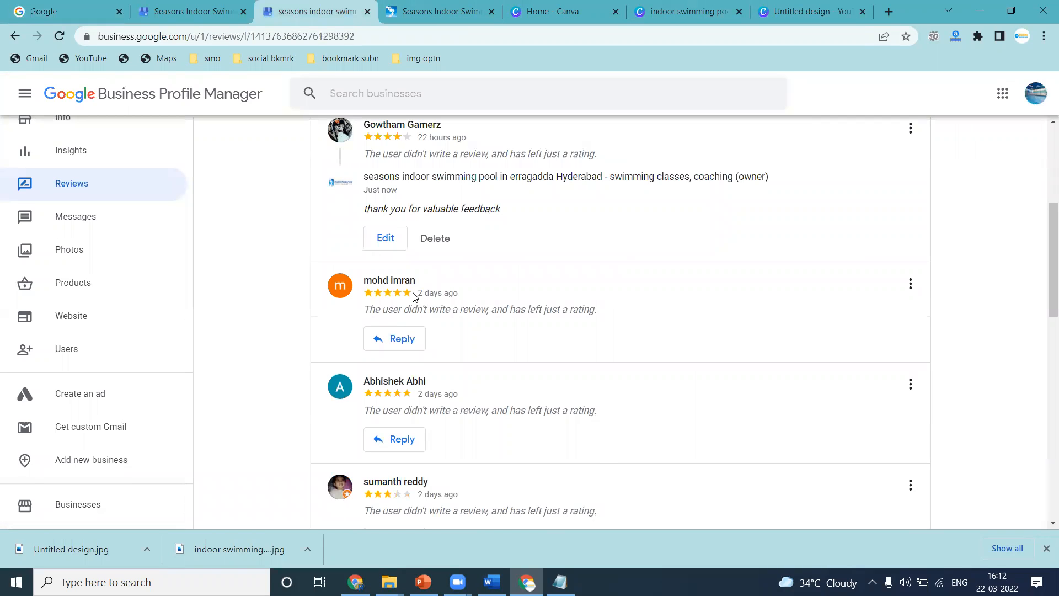
click(385, 238)
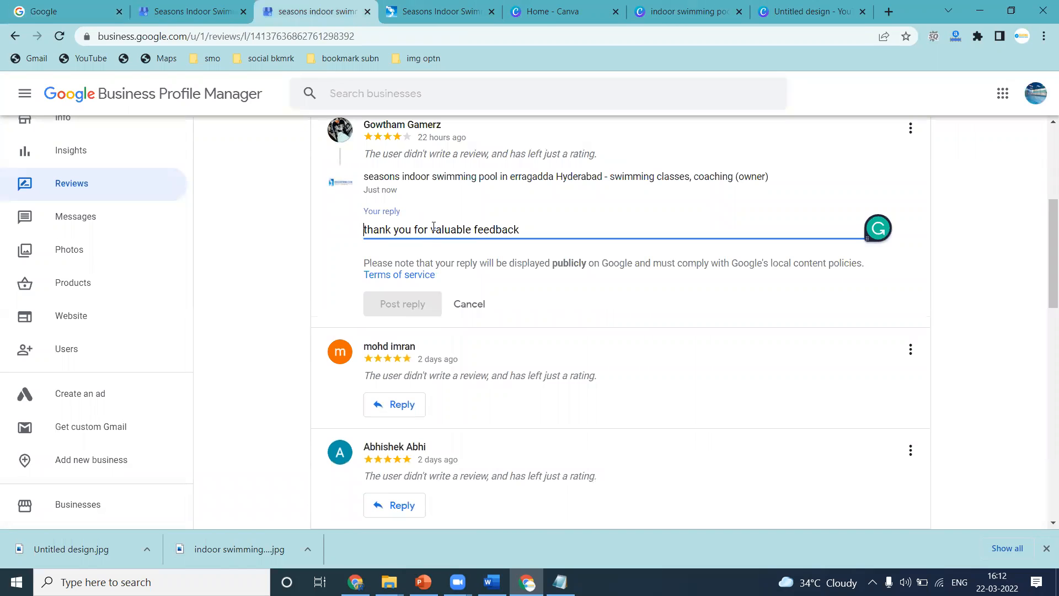
text(your)
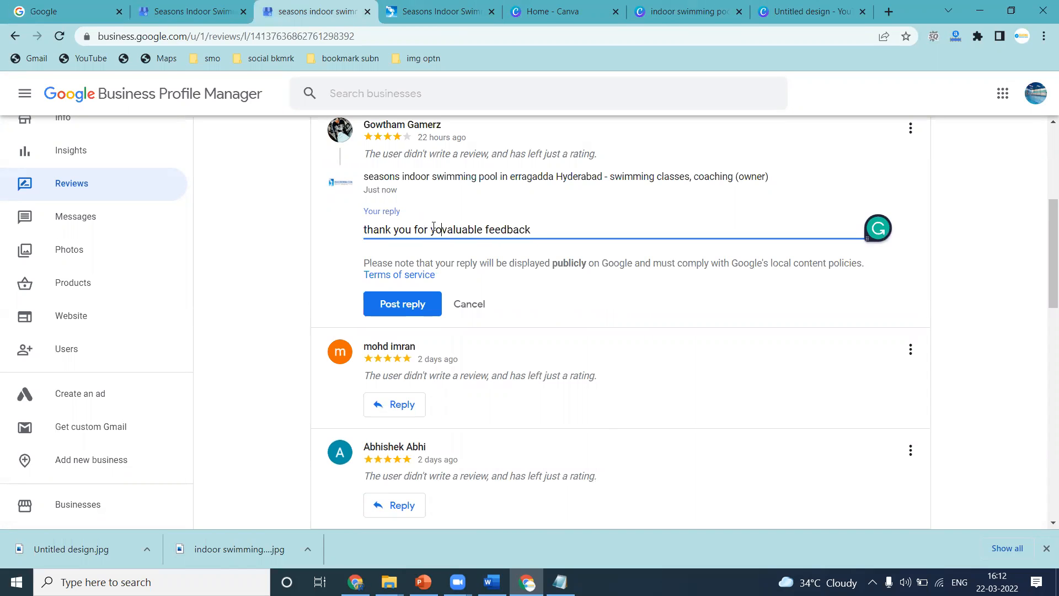
key(ctrl+a)
key(ctrl+c)
click(393, 303)
Paste and post the same thank-you reply on the next three rating-only reviews.
click(398, 440)
key(ctrl+v)
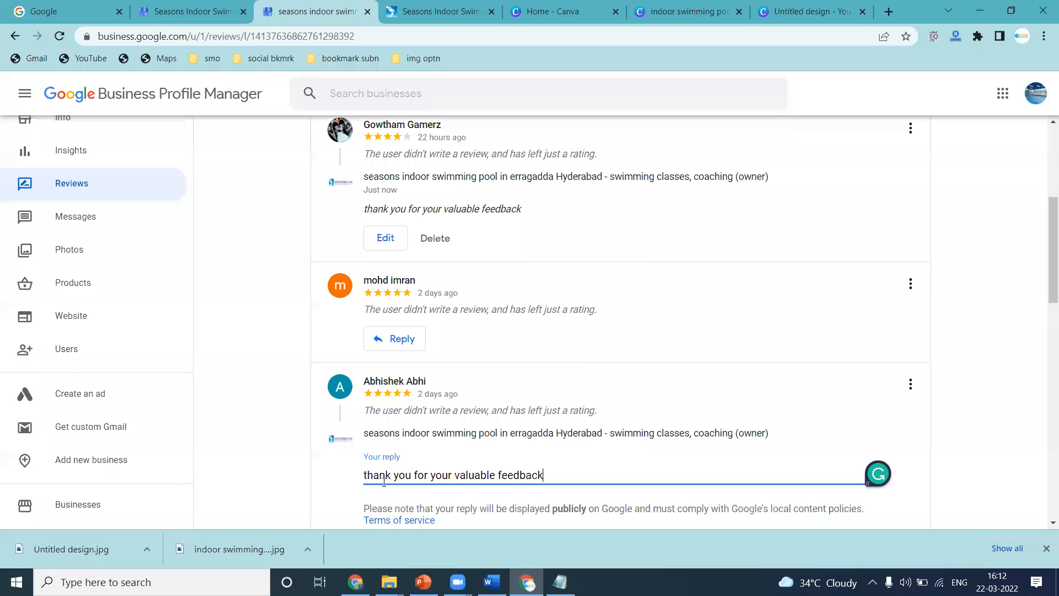
scroll(386, 469, down, 3)
click(394, 411)
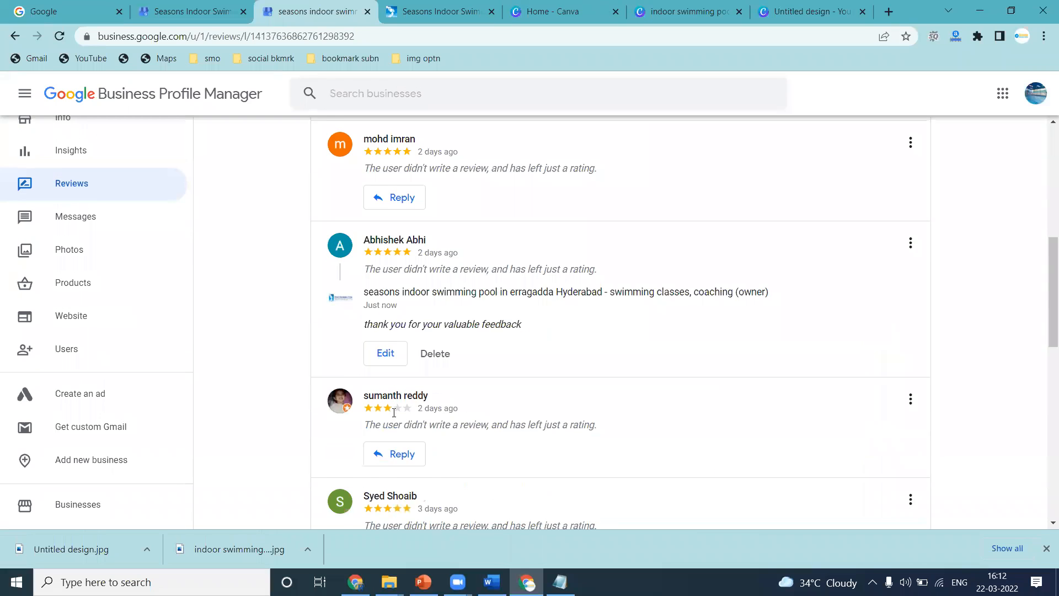
scroll(394, 413, down, 3)
click(395, 317)
key(ctrl+v)
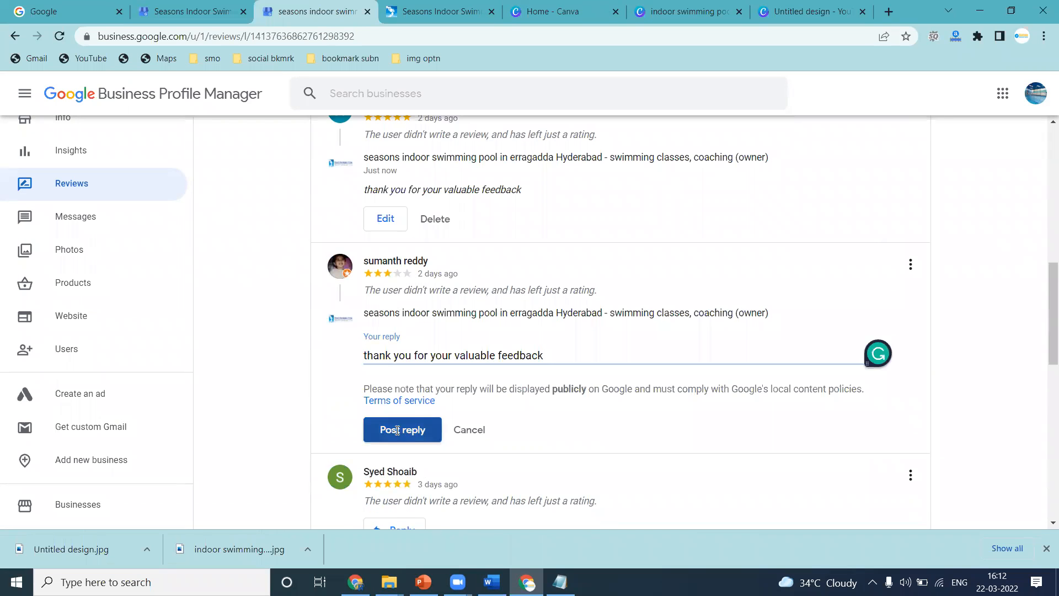
click(398, 429)
scroll(397, 430, down, 3)
click(392, 343)
key(ctrl+v)
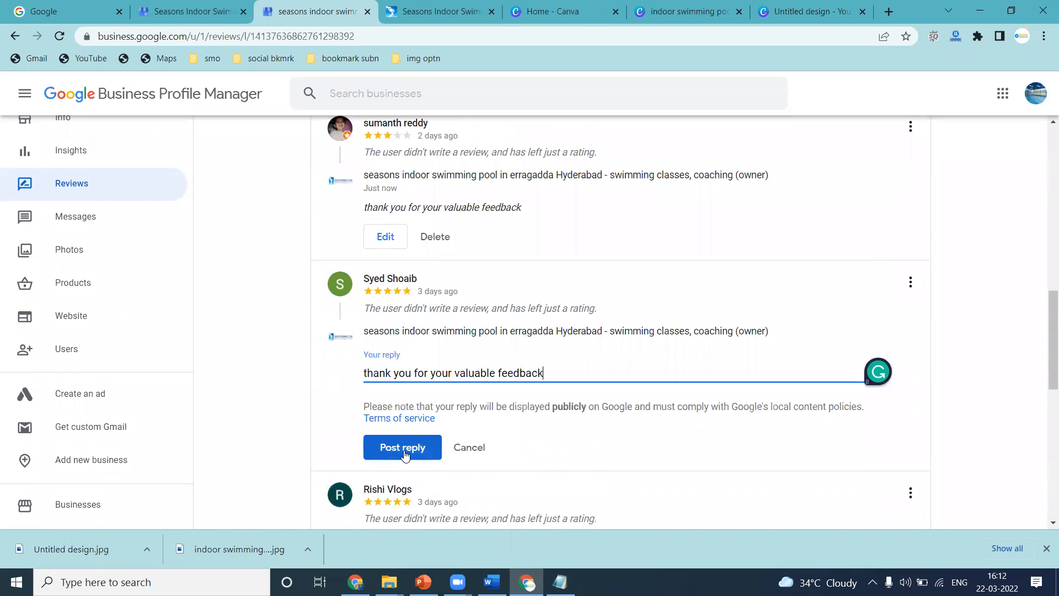
click(404, 448)
Reply with the copied thank-you text to the following three reviews, including the two written ones.
scroll(282, 394, down, 3)
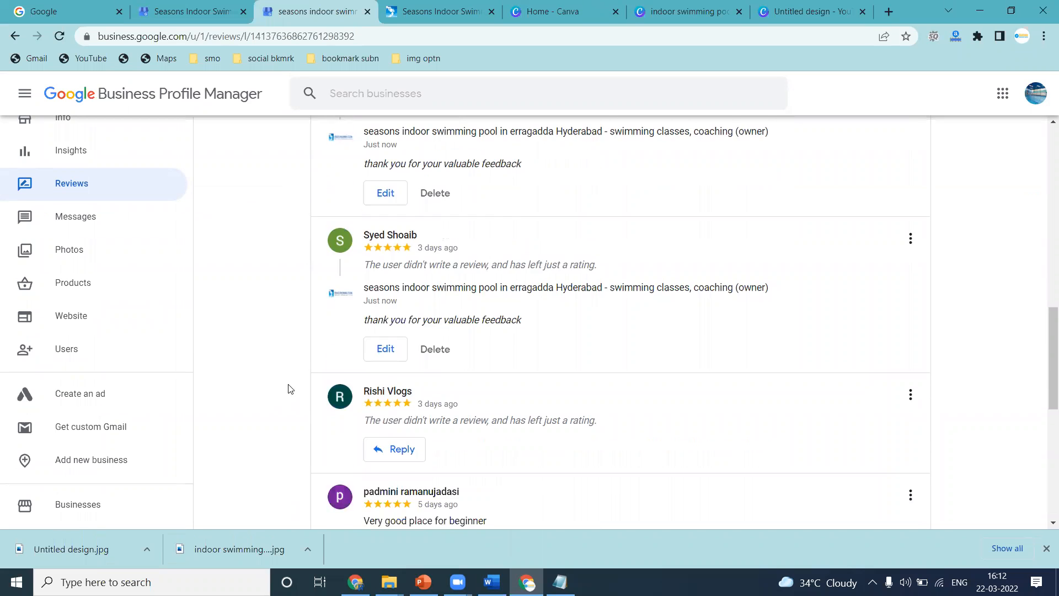
click(395, 286)
key(ctrl+v)
click(403, 395)
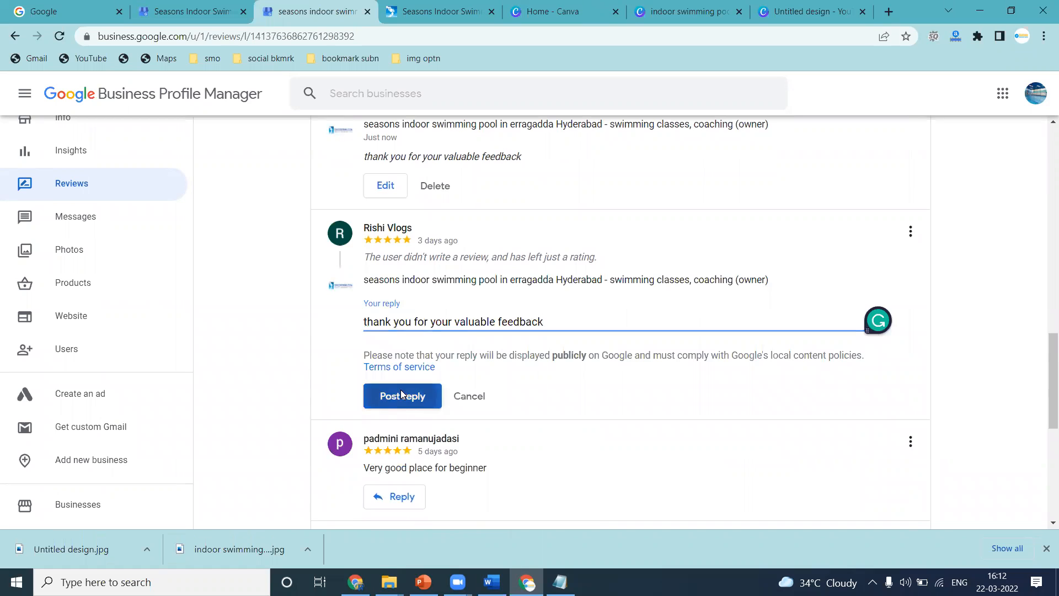
scroll(401, 395, down, 3)
click(394, 305)
key(ctrl+v)
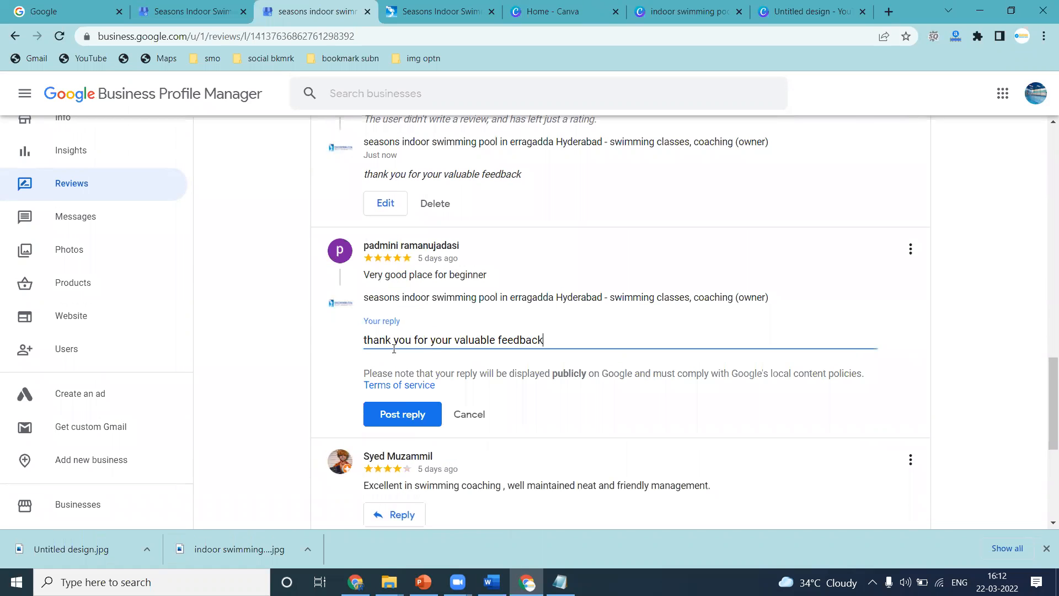
click(404, 415)
scroll(406, 347, down, 2)
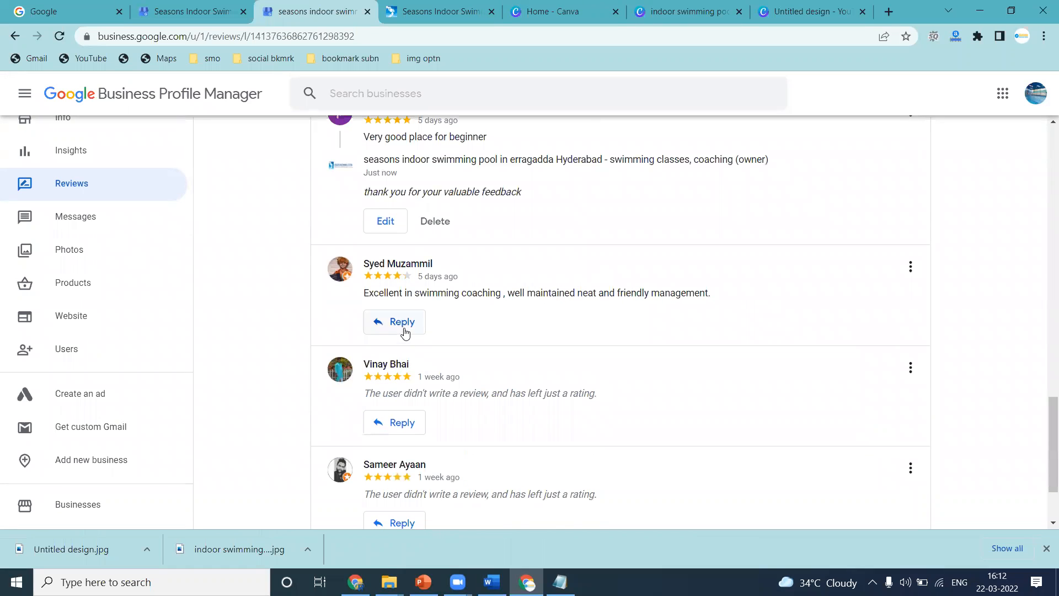
click(402, 323)
key(ctrl+v)
click(406, 430)
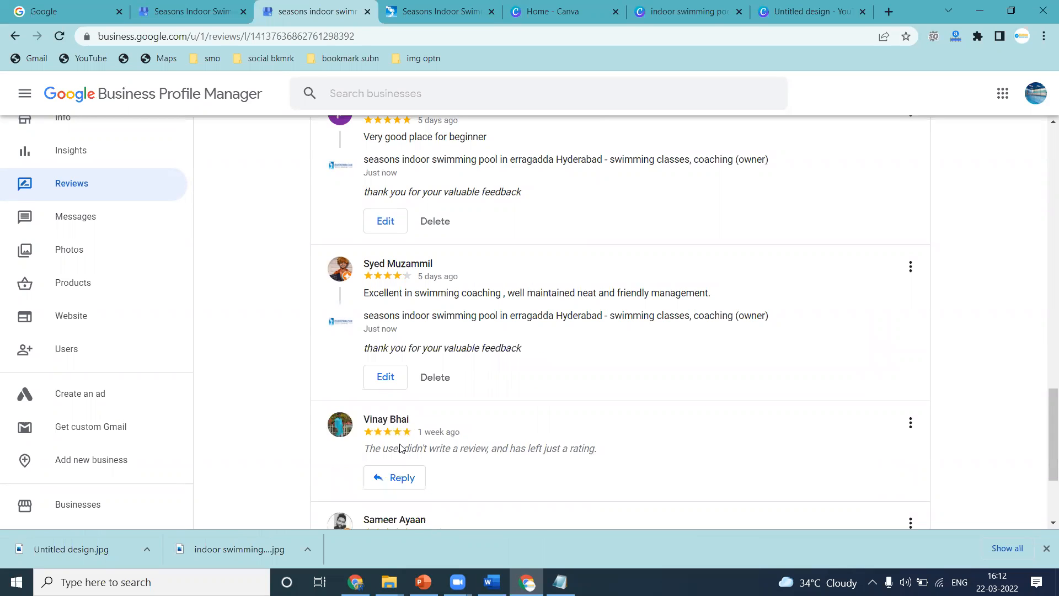
Paste and post the thank-you reply on the last two reviews of the page.
click(393, 476)
key(ctrl+v)
scroll(347, 427, down, 3)
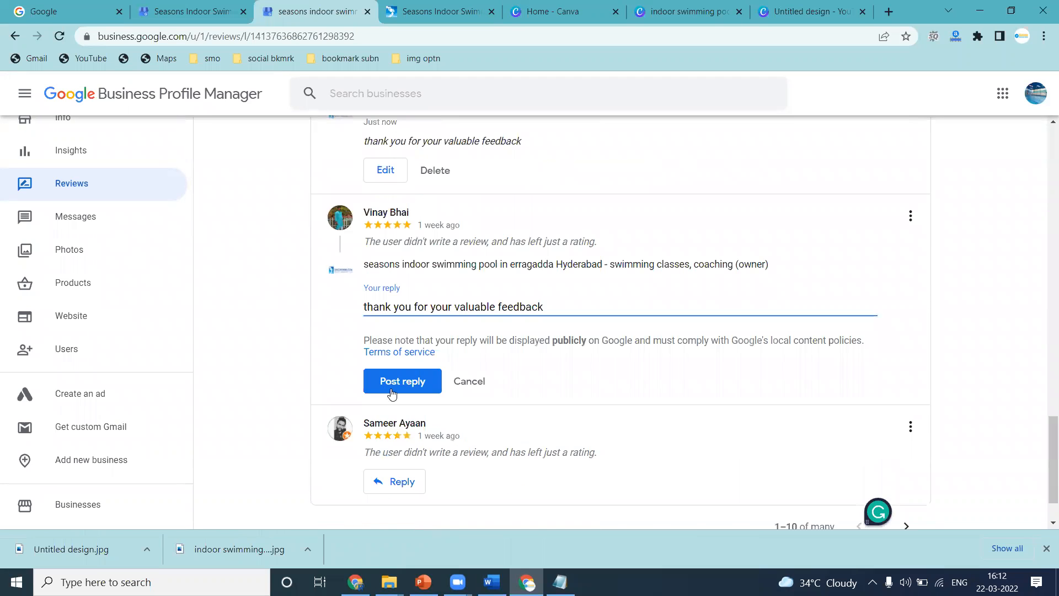
click(405, 379)
click(397, 428)
key(ctrl+v)
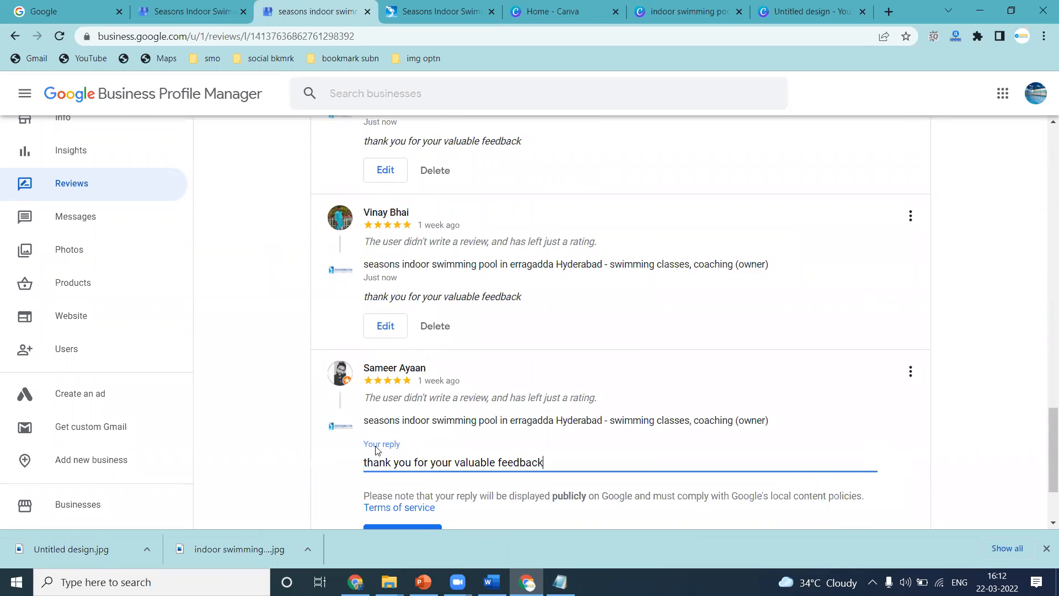
scroll(387, 463, down, 3)
click(390, 422)
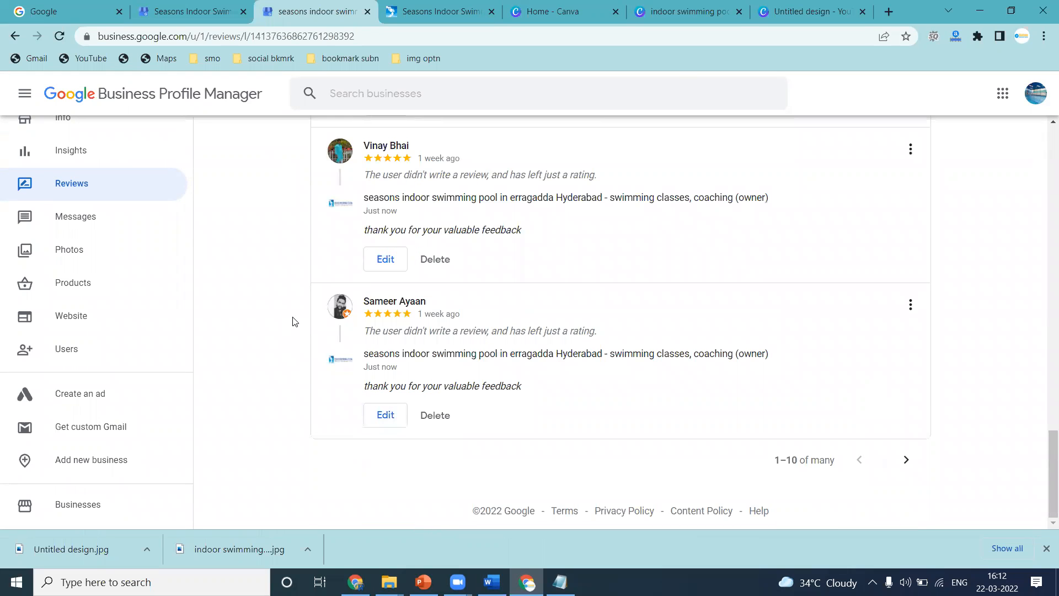
Open the profile's photos and view the Video category.
scroll(293, 320, up, 2)
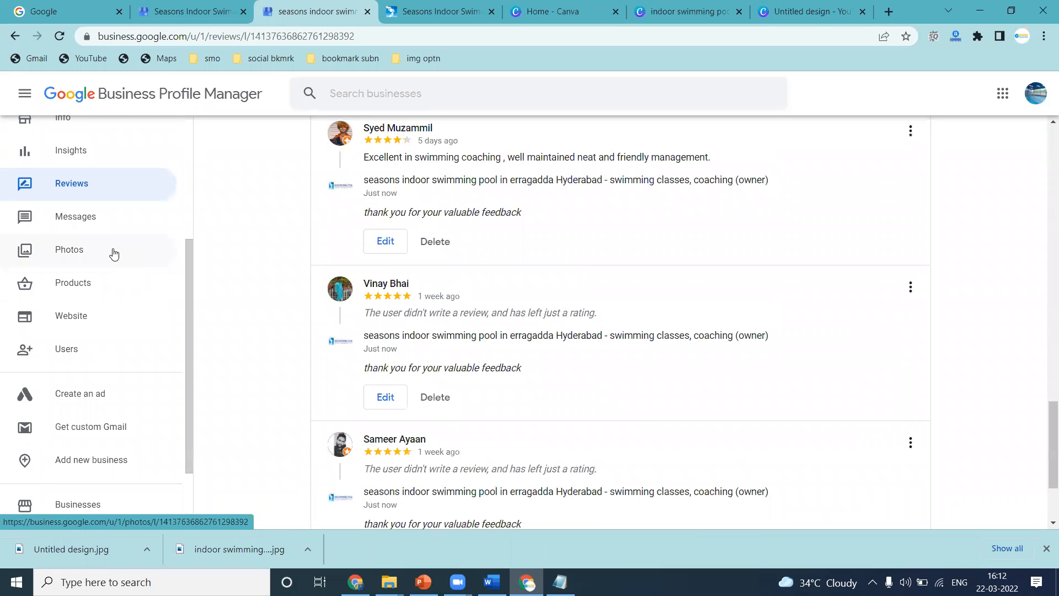
click(112, 253)
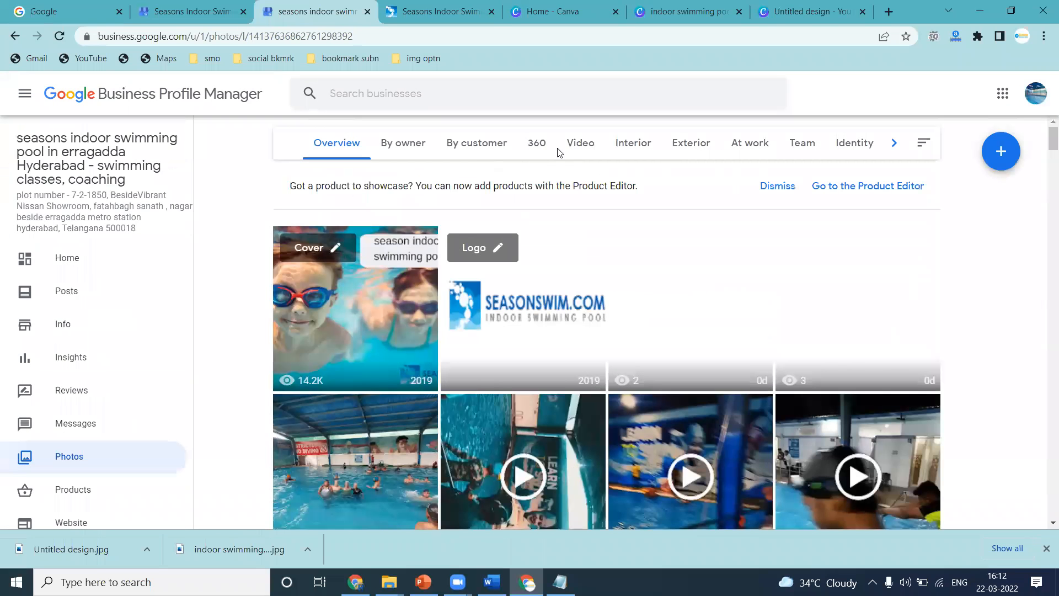
click(576, 145)
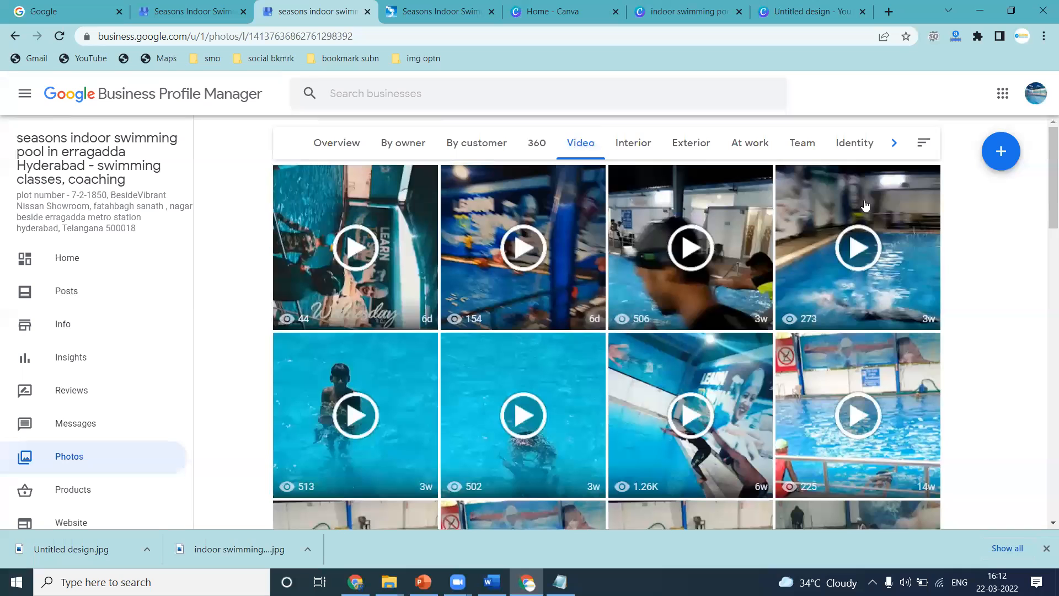
Upload the errag image from the season swim > erragadda > 2022 folder to the profile's photos.
click(989, 148)
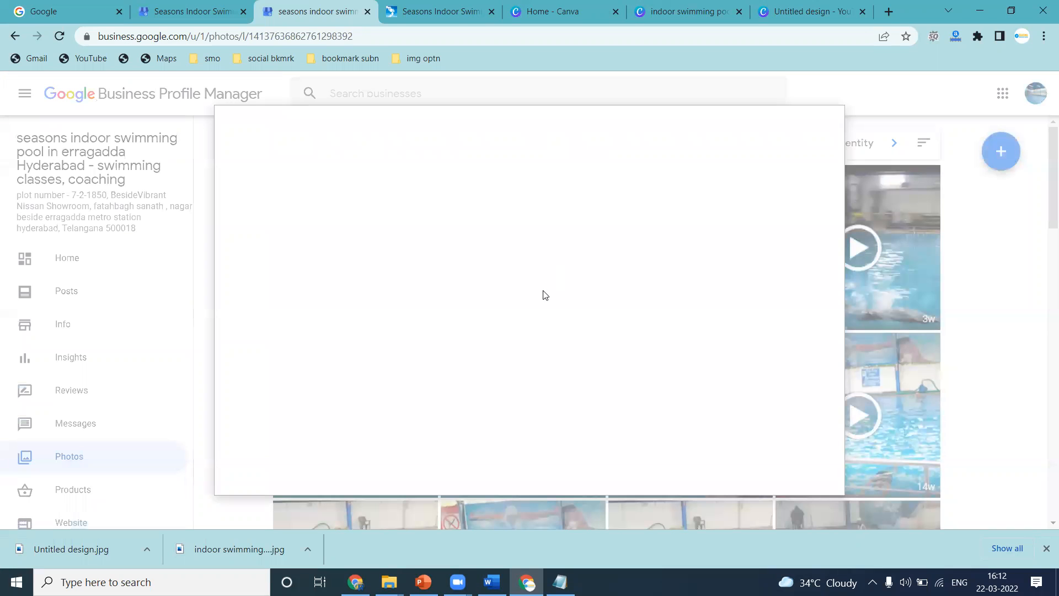
click(538, 319)
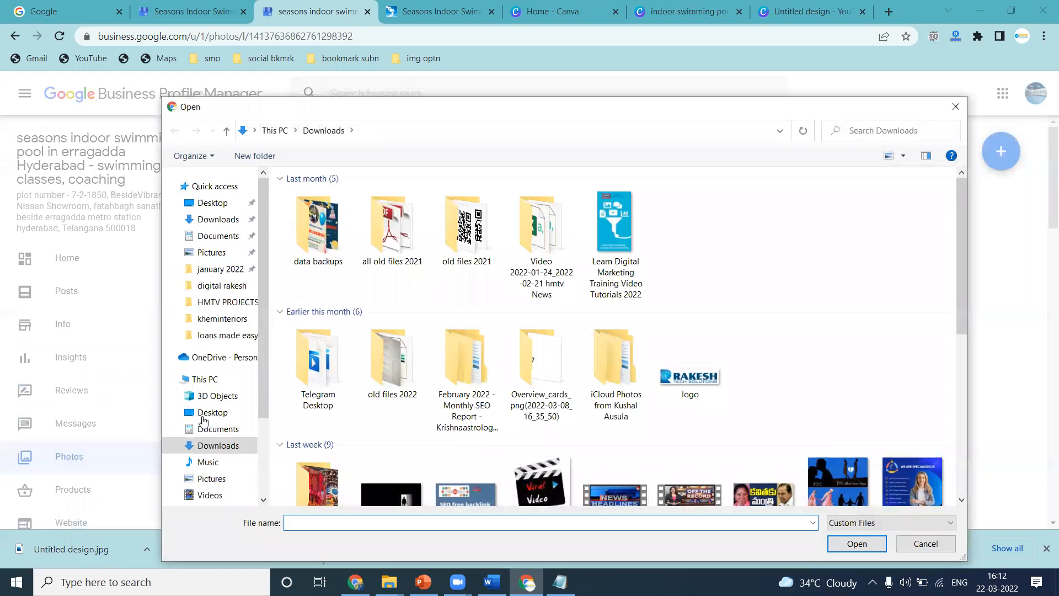
scroll(205, 423, down, 3)
click(216, 451)
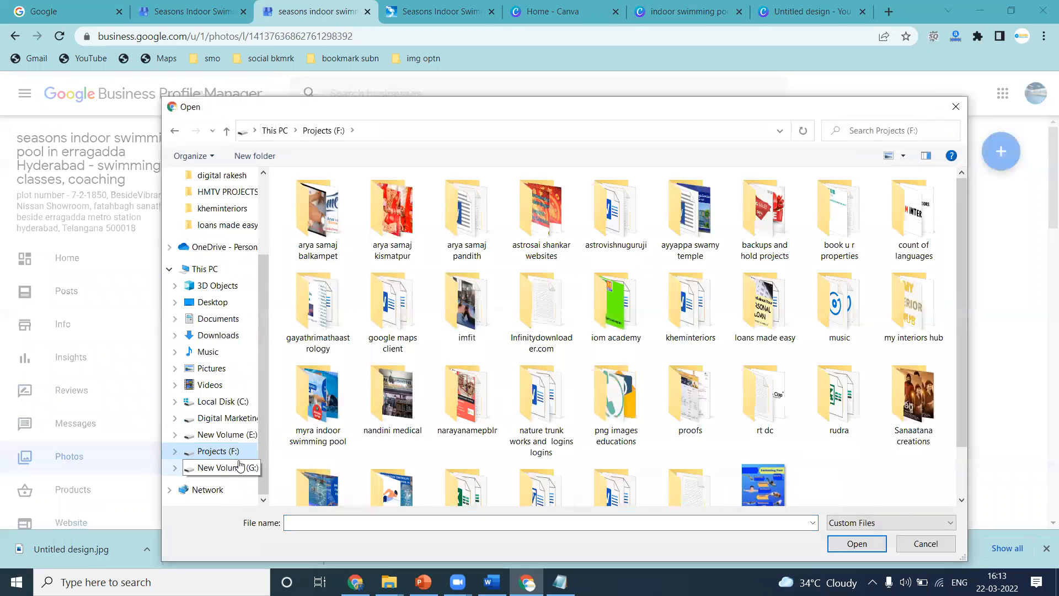
scroll(541, 408, down, 2)
double_click(393, 436)
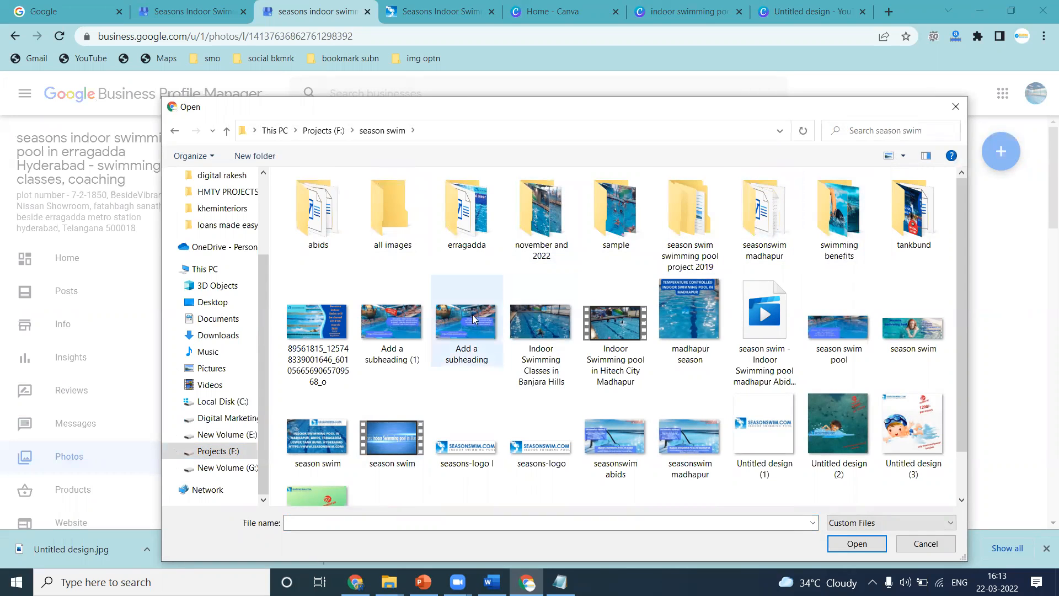
double_click(473, 236)
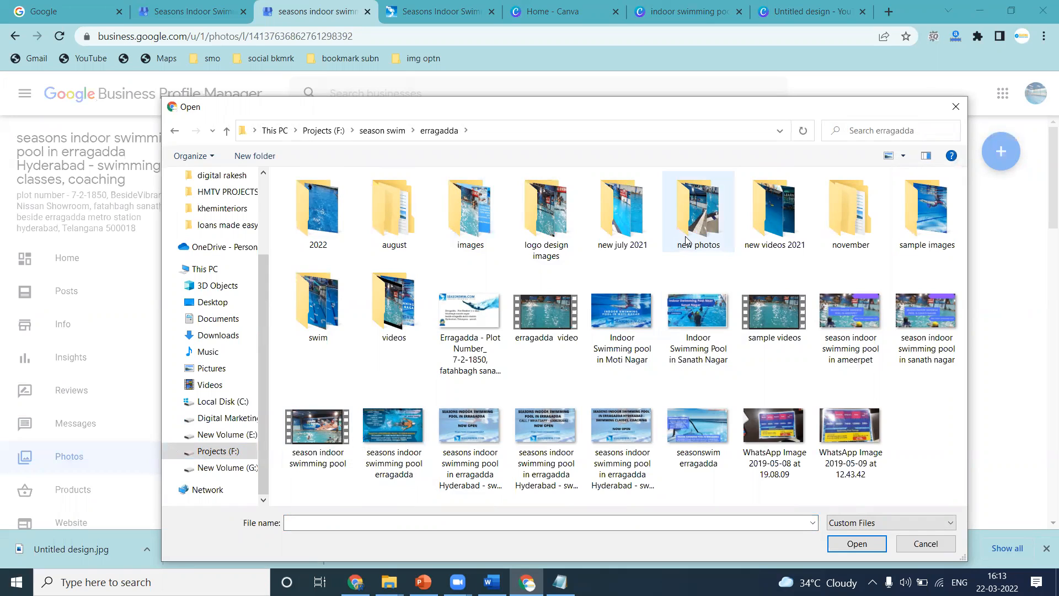
double_click(343, 225)
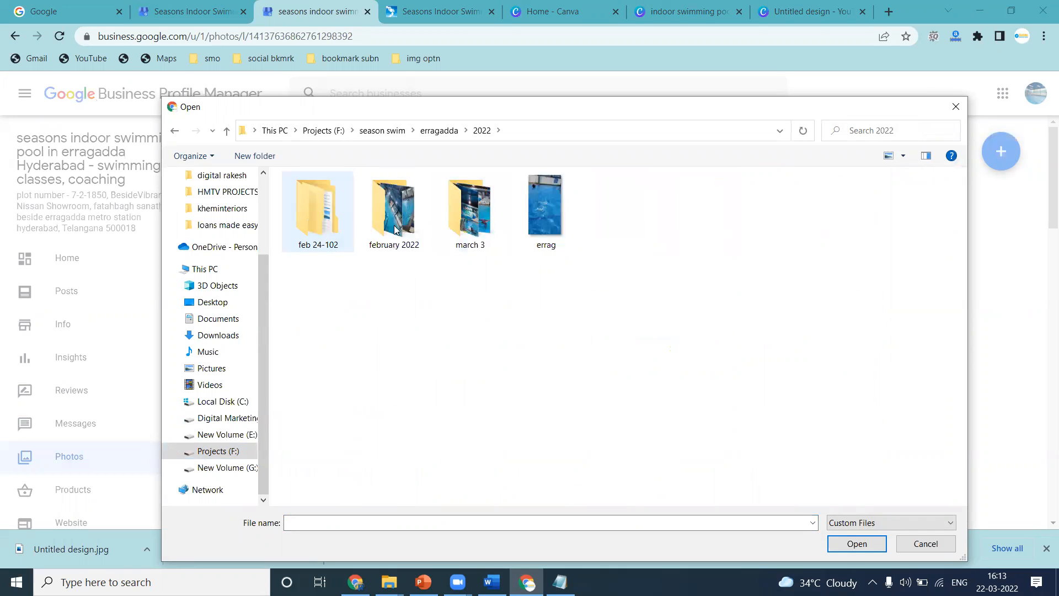
double_click(538, 207)
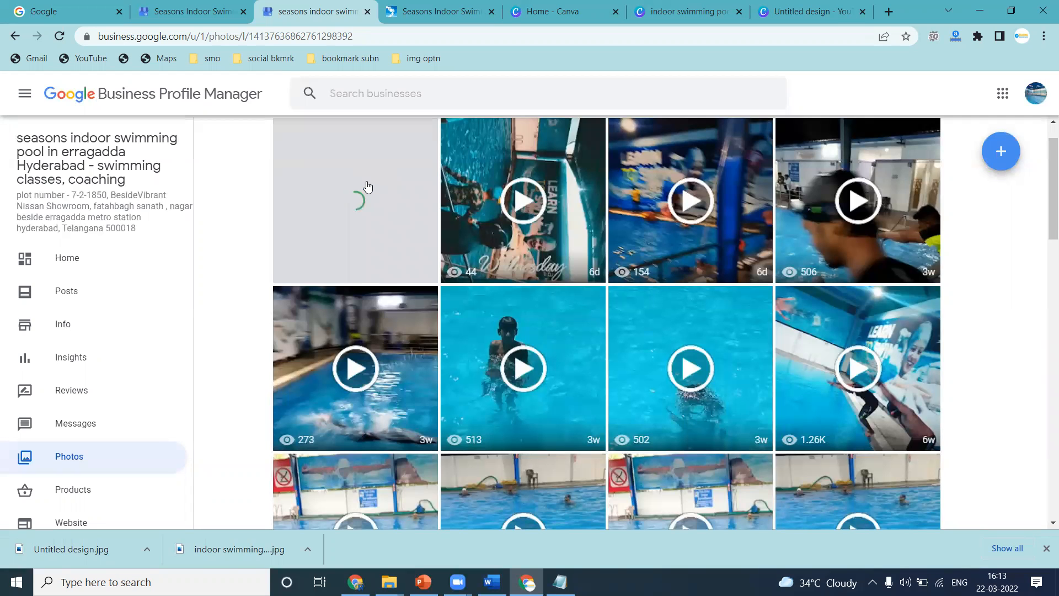
Browse the profile's photo categories from Interior through Identity and back to Overview.
scroll(366, 187, up, 1)
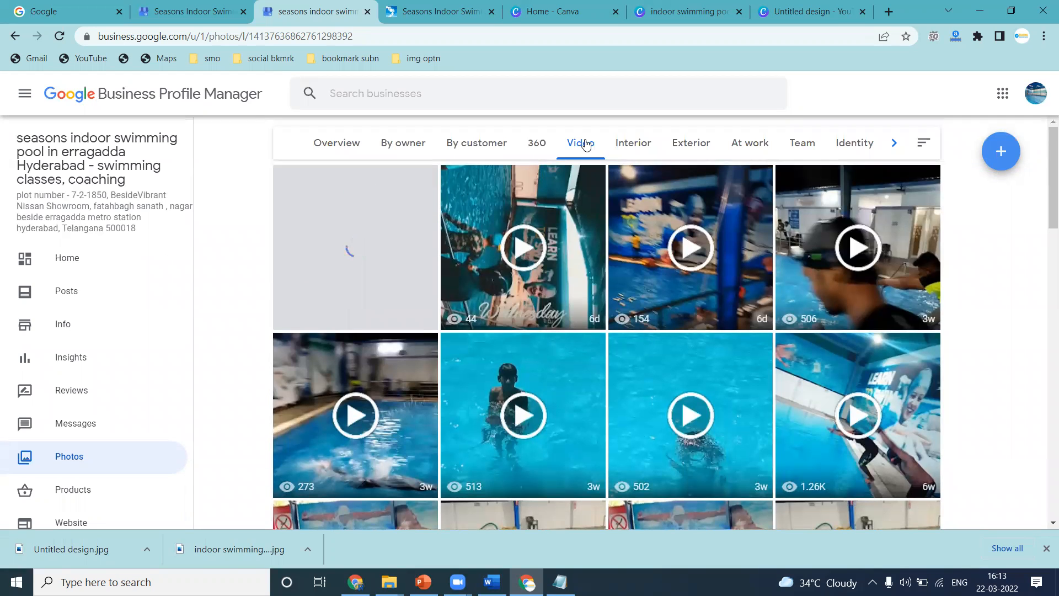
click(636, 147)
click(692, 146)
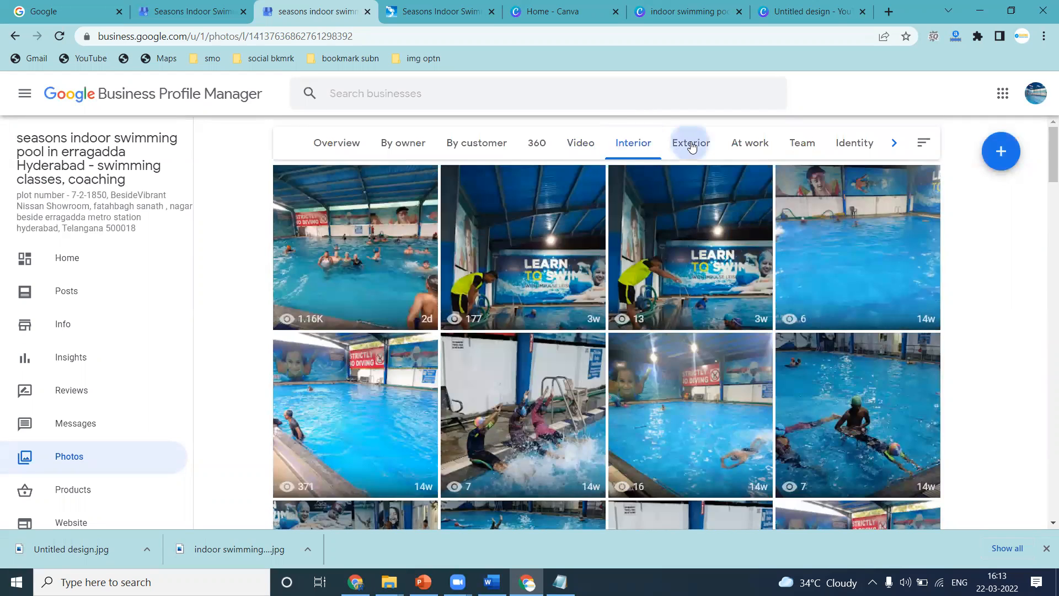
click(742, 143)
click(795, 143)
click(840, 145)
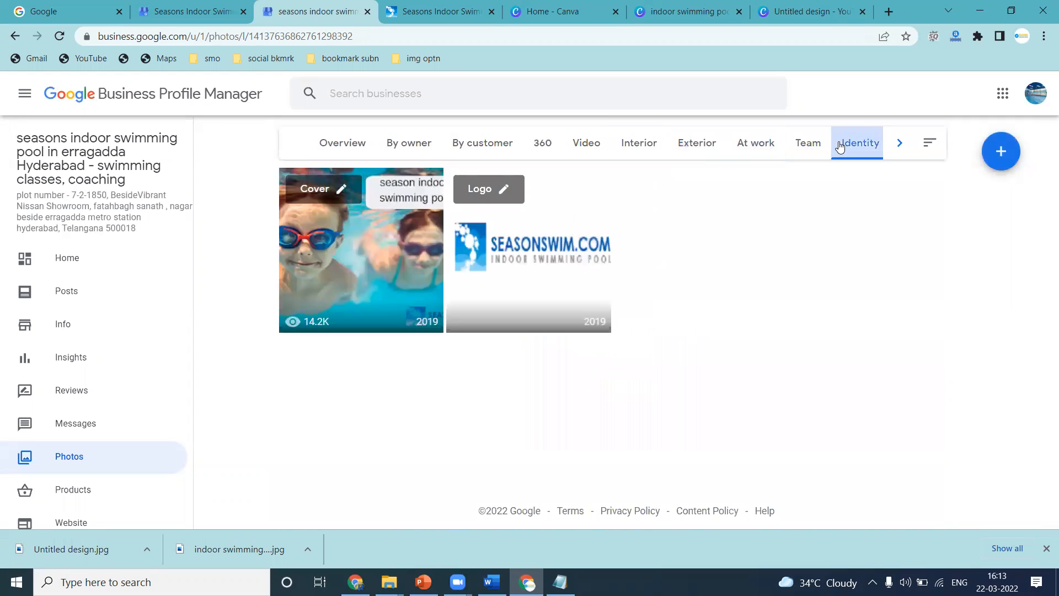
click(360, 144)
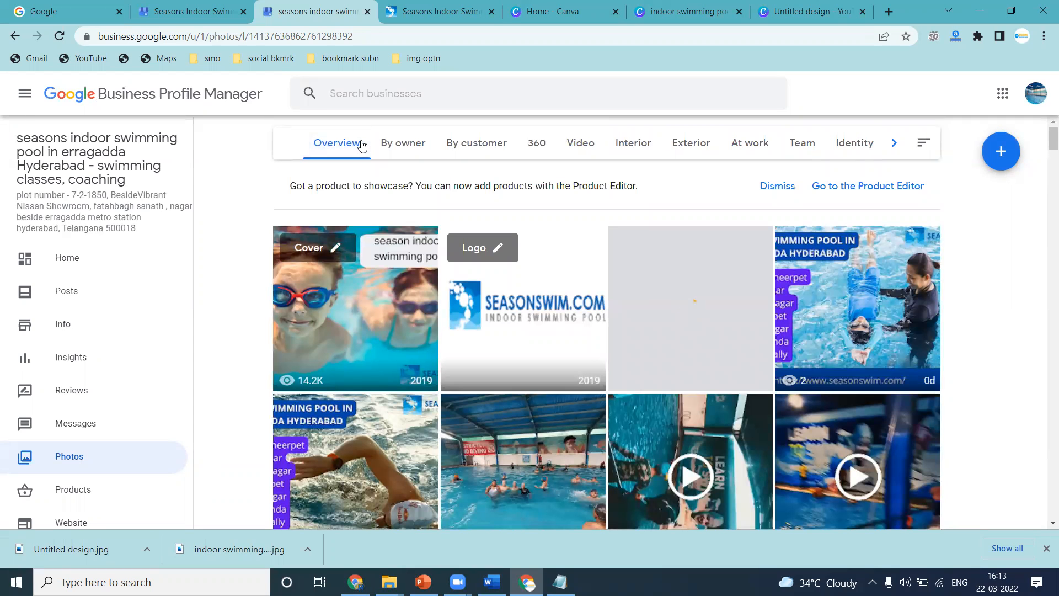
Open a new post and look through the Offer, What's New, Event and Product post types.
click(70, 309)
click(934, 461)
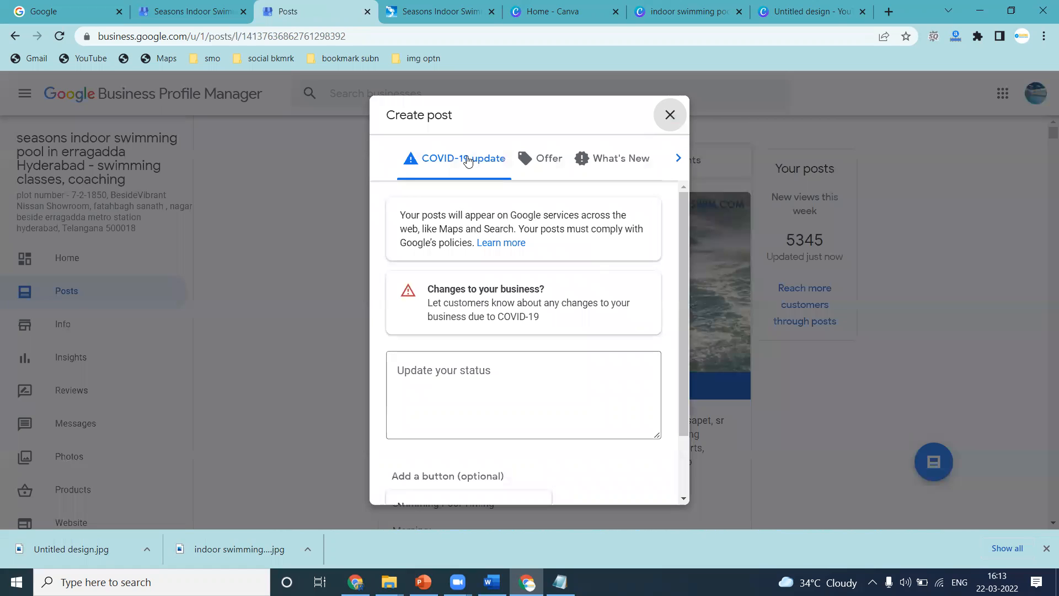
click(548, 161)
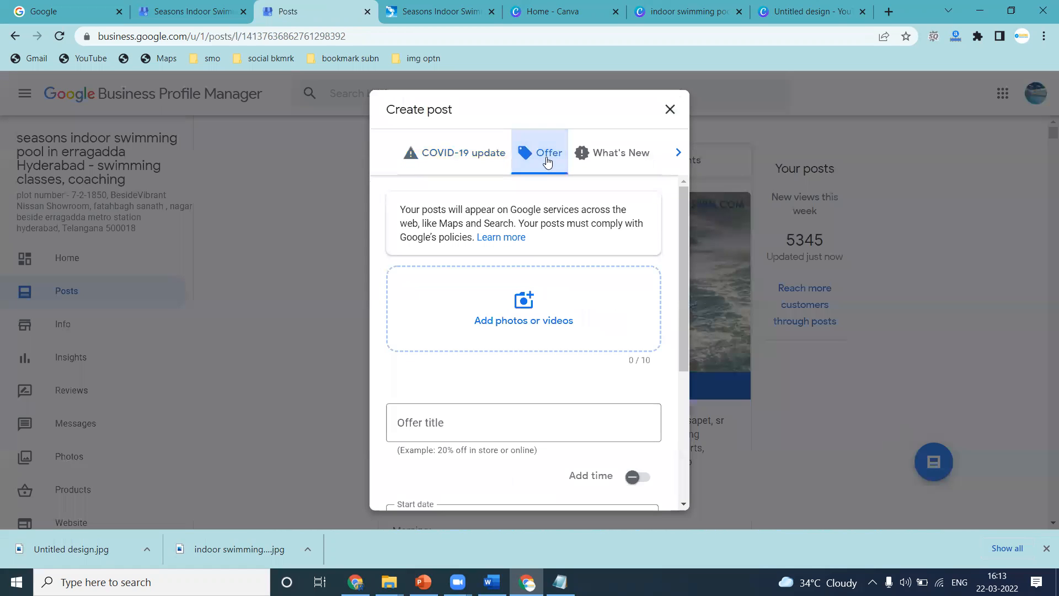
click(614, 157)
click(676, 158)
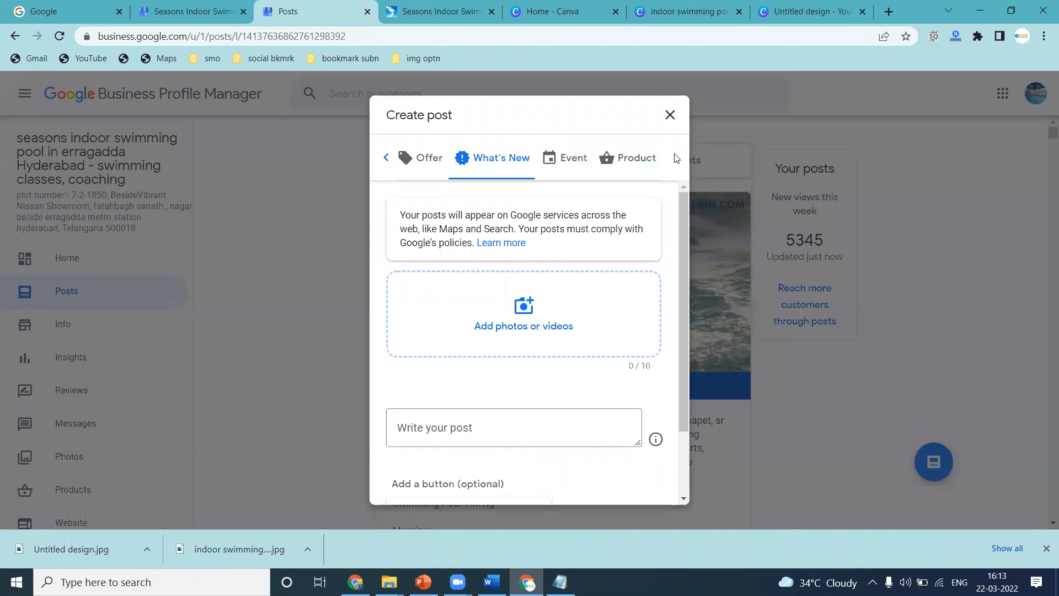
click(573, 158)
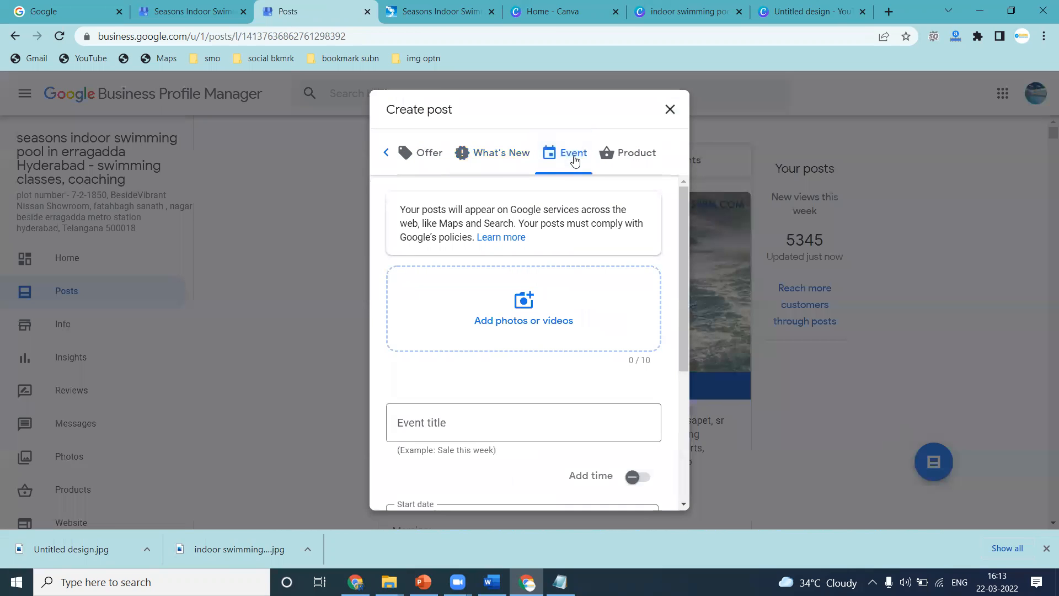
click(617, 157)
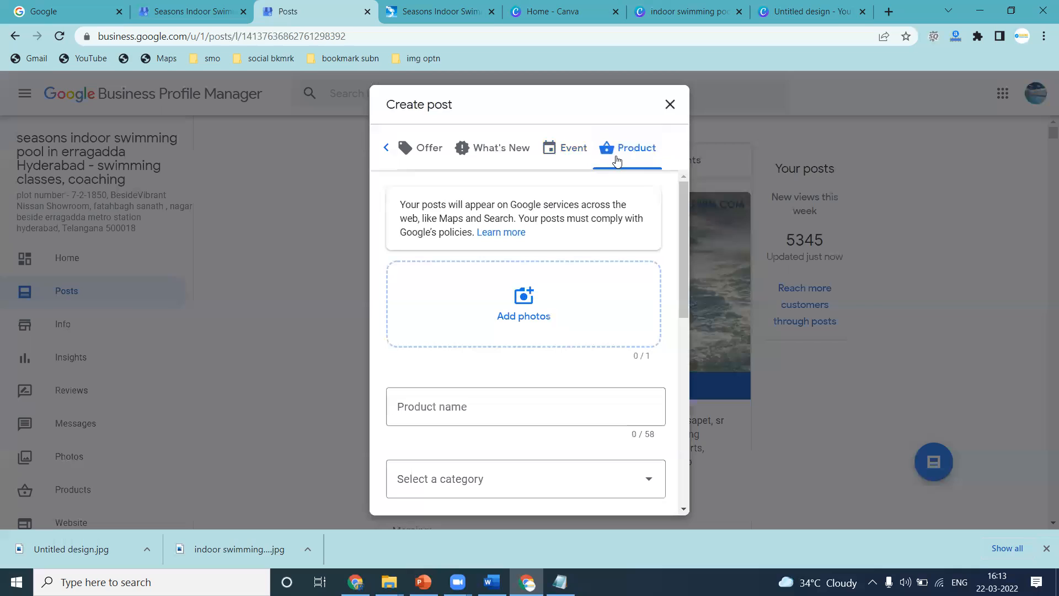
scroll(532, 312, down, 5)
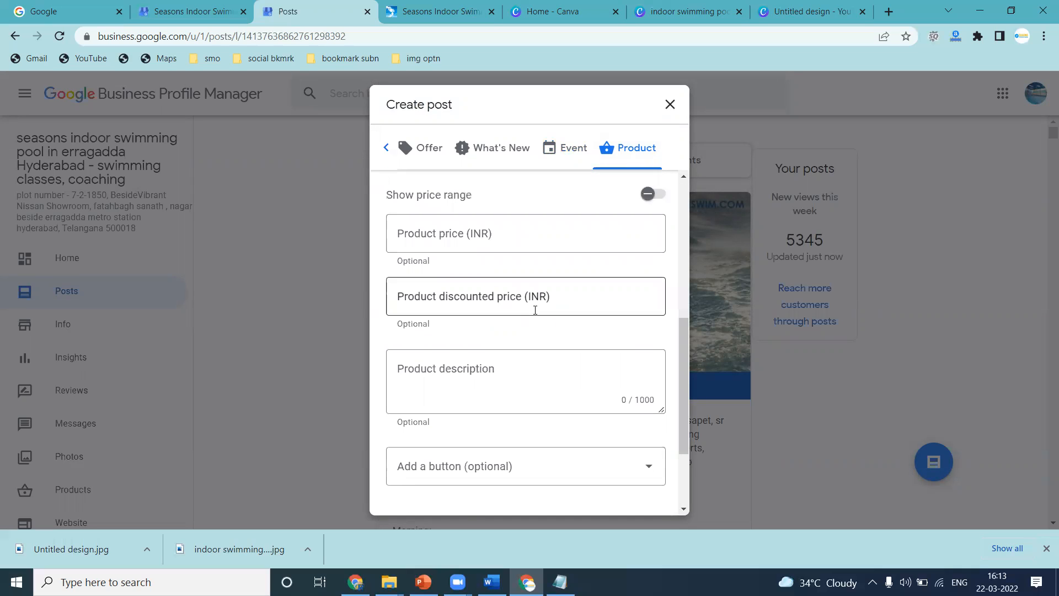
Examine the Offer form's date and optional detail fields and the Product form's fields.
click(428, 147)
scroll(491, 215, up, 2)
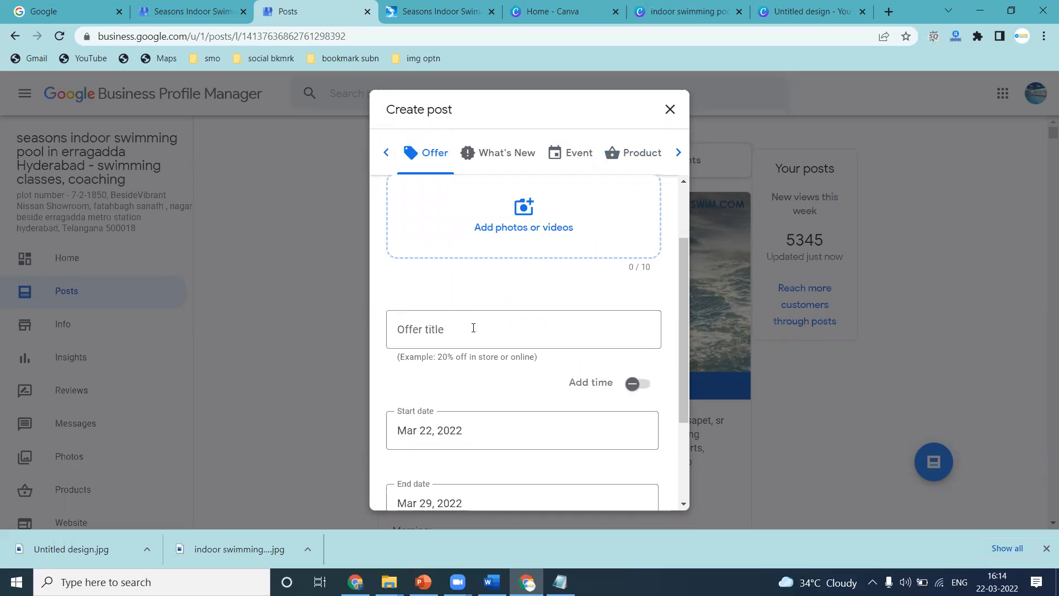
scroll(471, 331, down, 3)
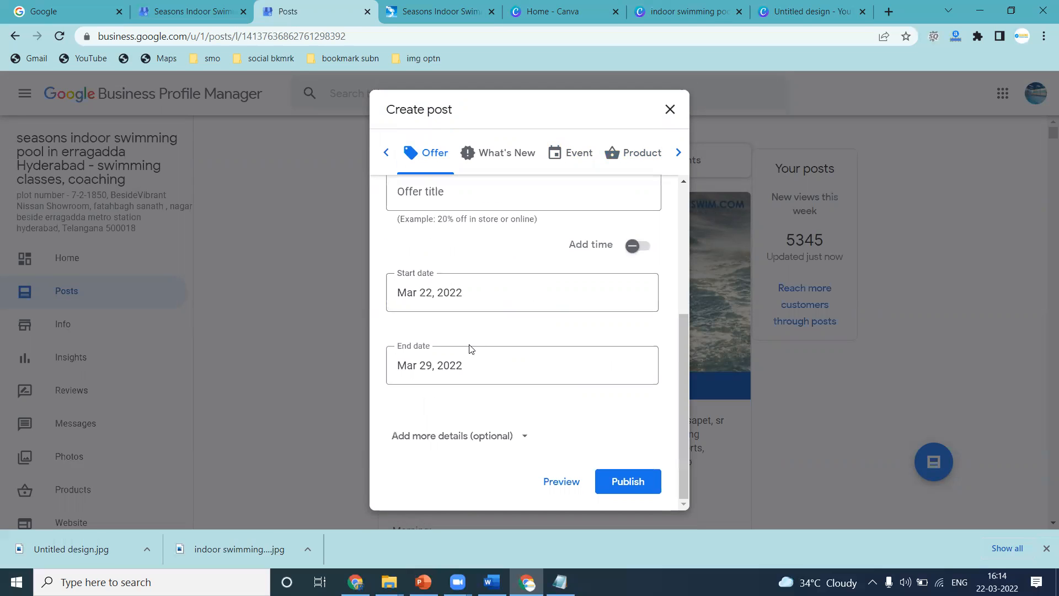
click(489, 436)
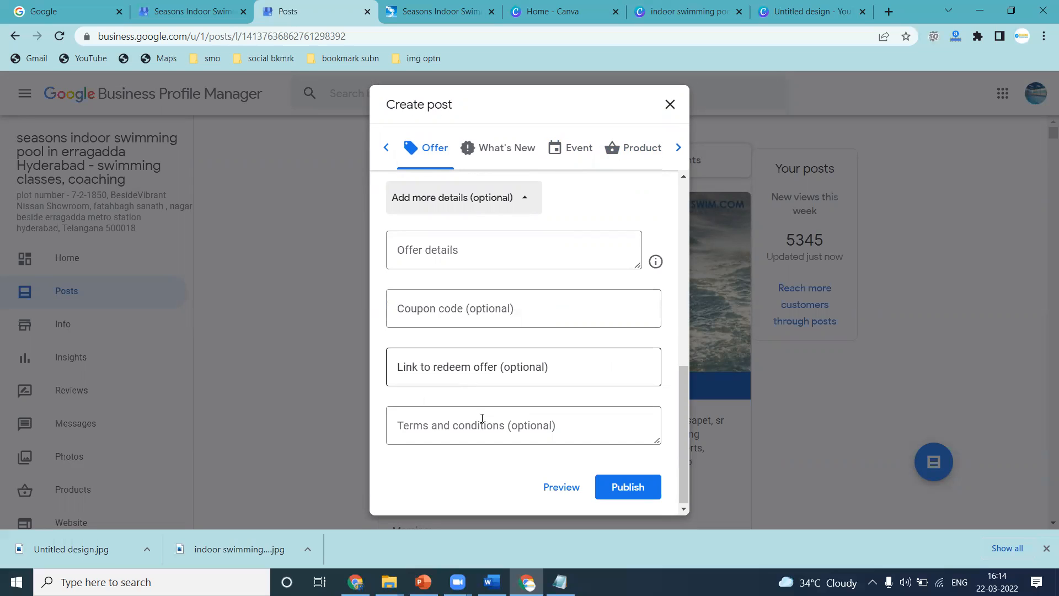
click(629, 148)
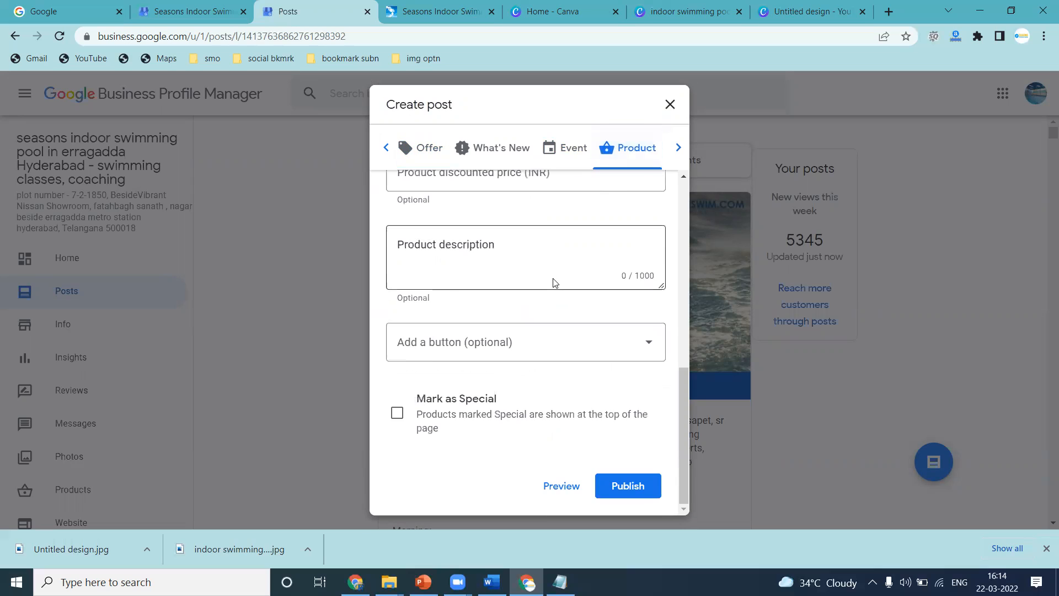
scroll(555, 282, up, 8)
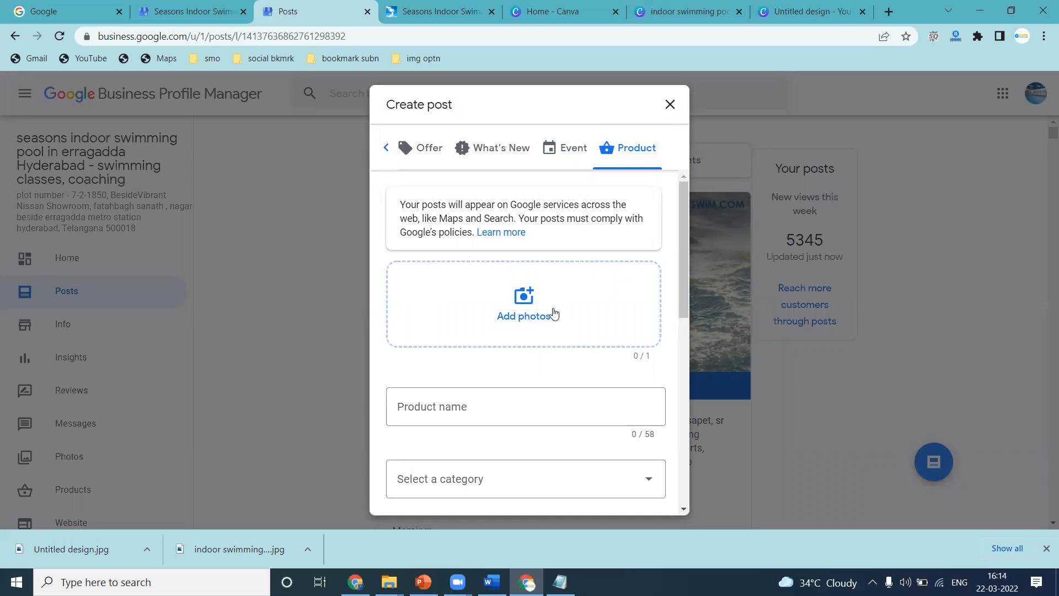
scroll(541, 312, down, 3)
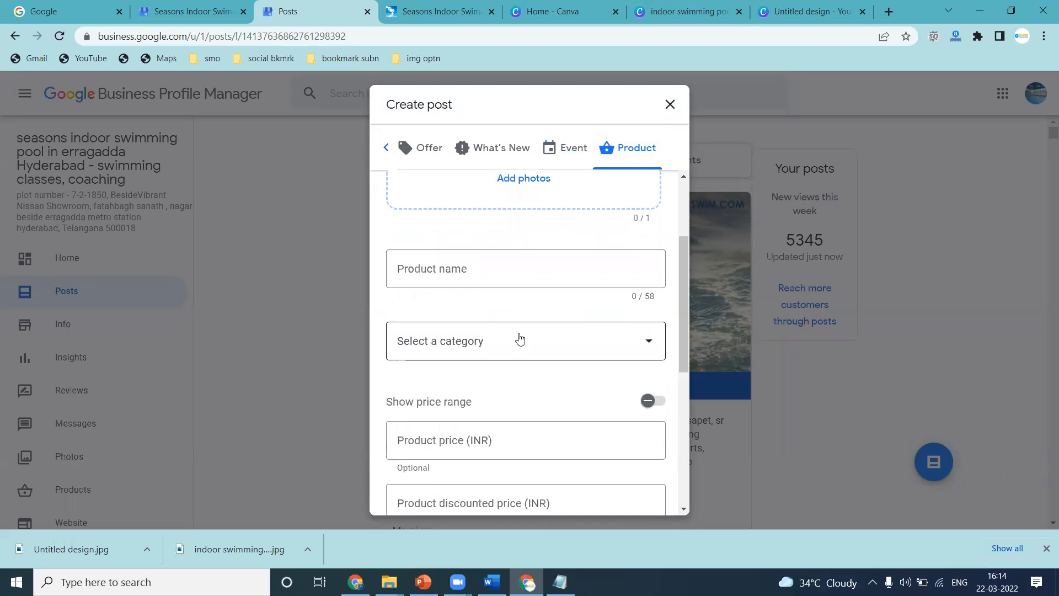
Try entering a new product category in the Product post form.
click(520, 338)
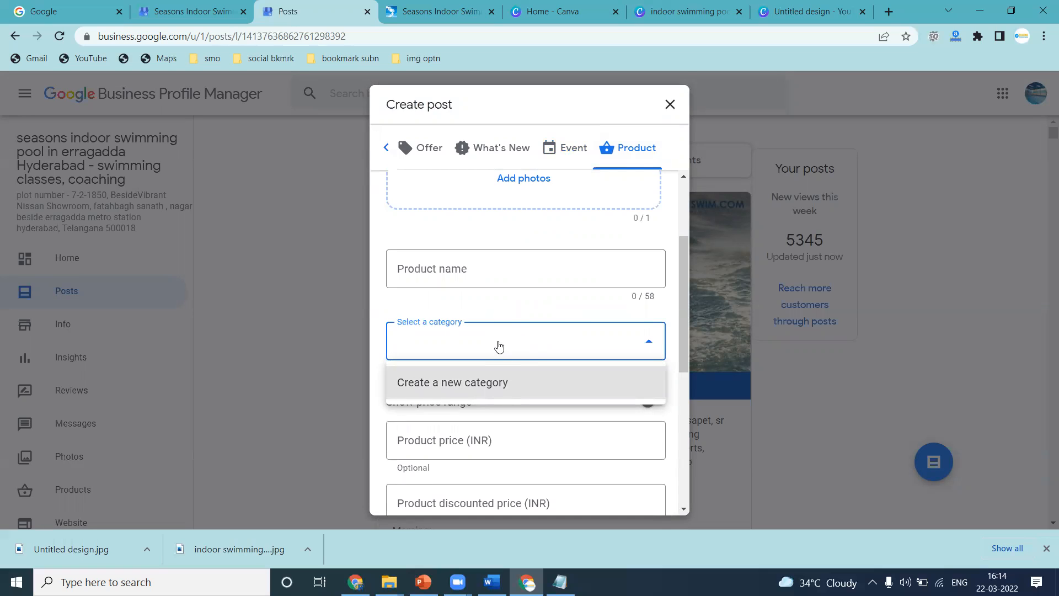
click(499, 346)
click(497, 345)
click(482, 379)
text(dddd)
key(ctrl+a)
key(BackSpace)
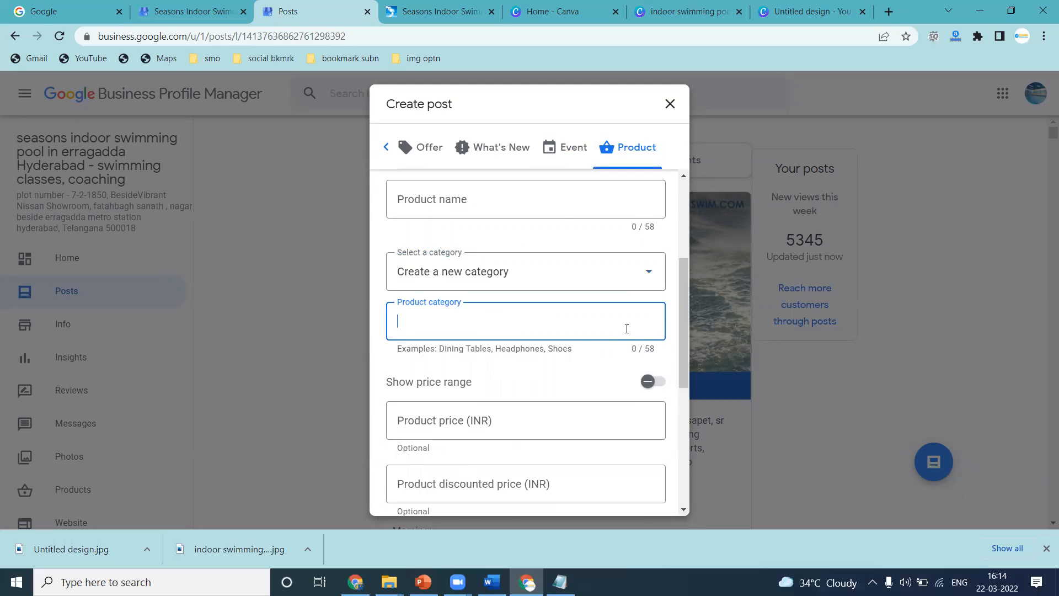
Look over the Product post's price, description and button options.
scroll(610, 335, down, 2)
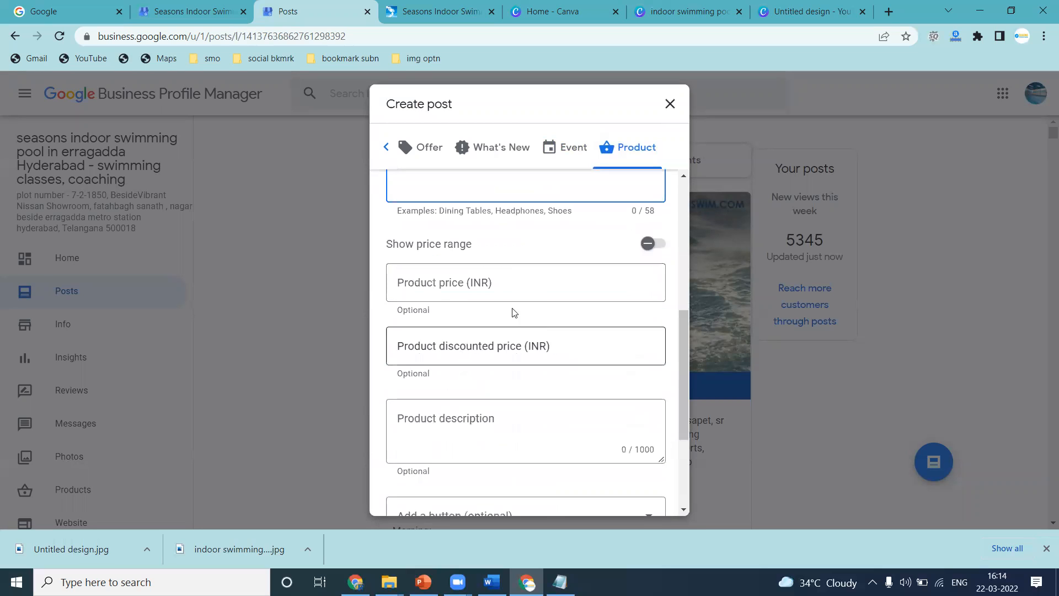
click(474, 348)
click(464, 413)
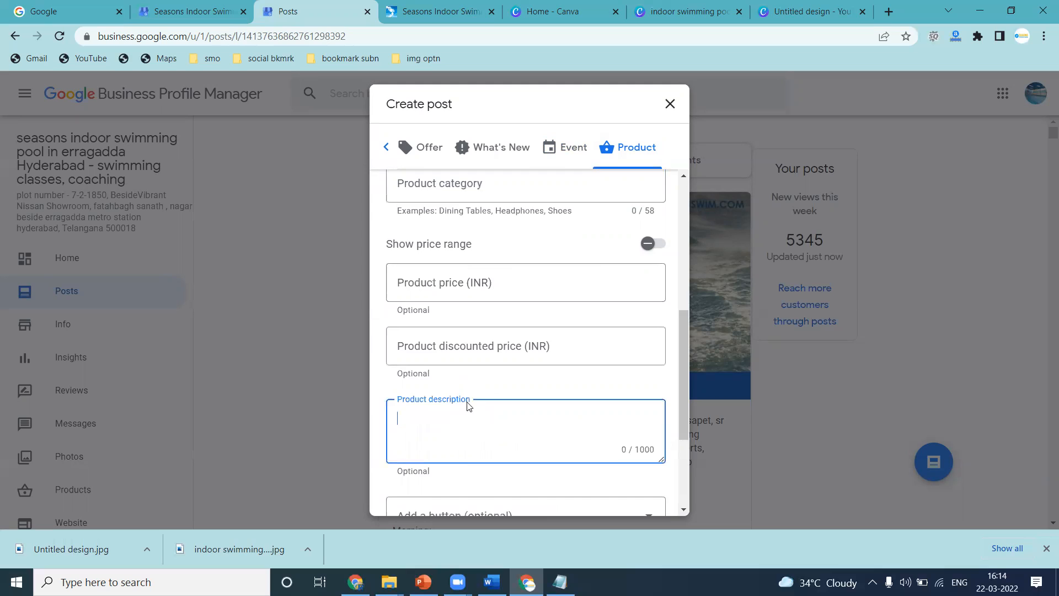
scroll(467, 391, down, 3)
click(473, 350)
click(472, 346)
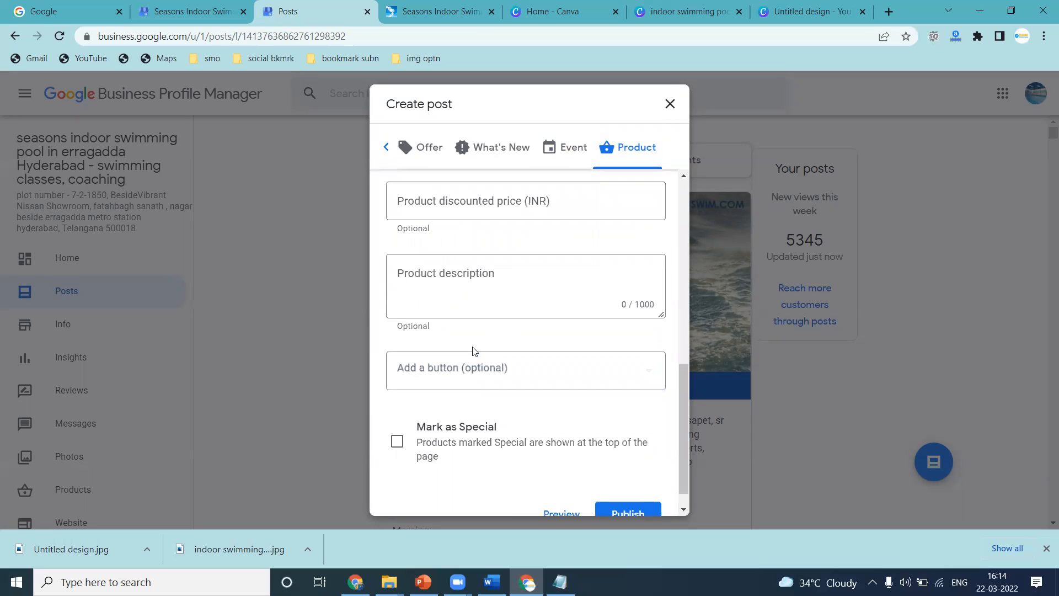
click(474, 376)
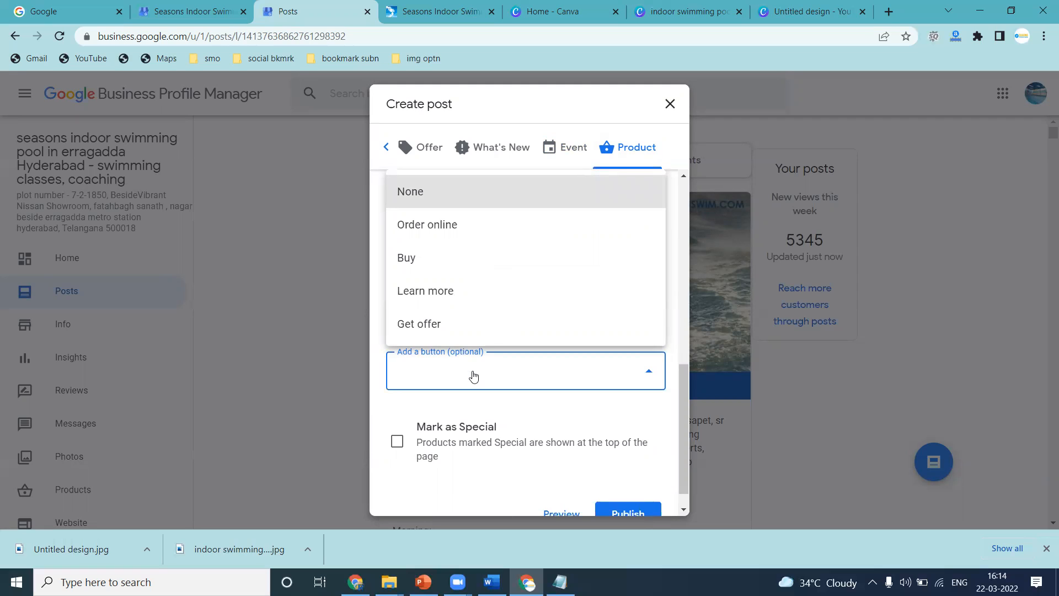
click(453, 417)
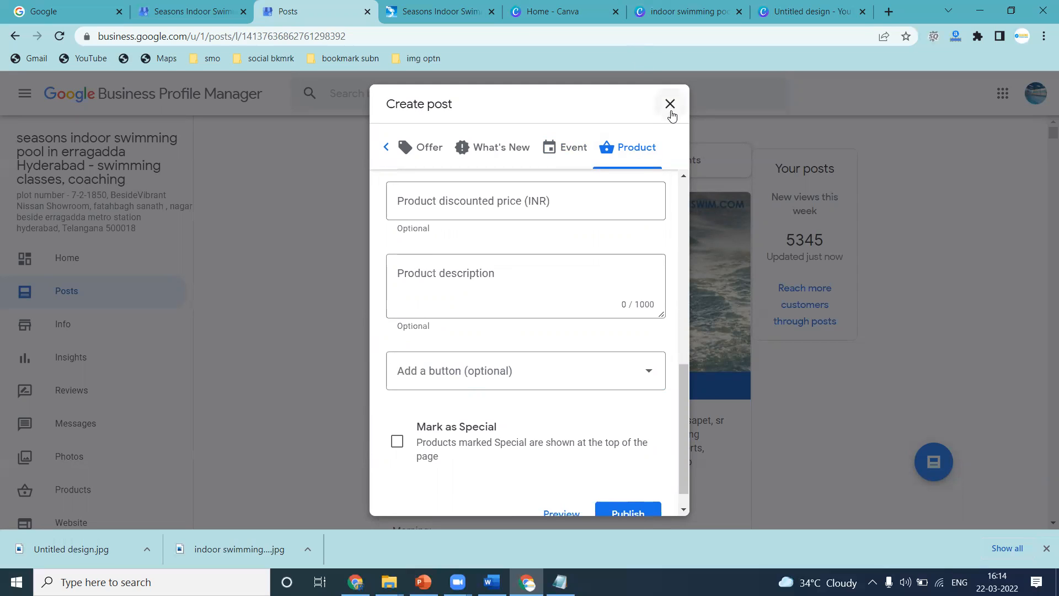
Start a What's New post and add an image from the Downloads folder.
click(505, 150)
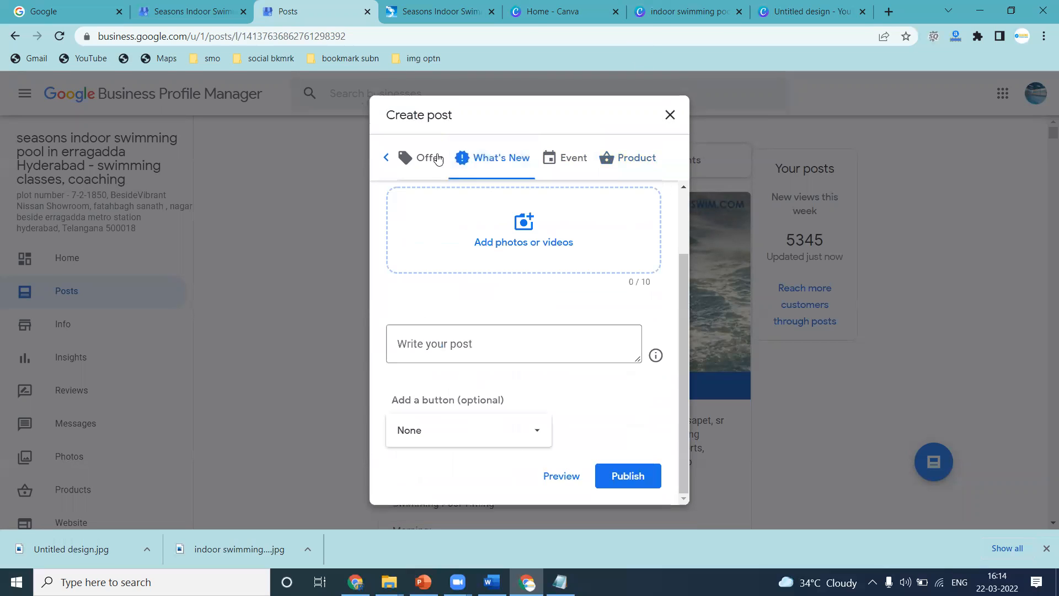
click(391, 160)
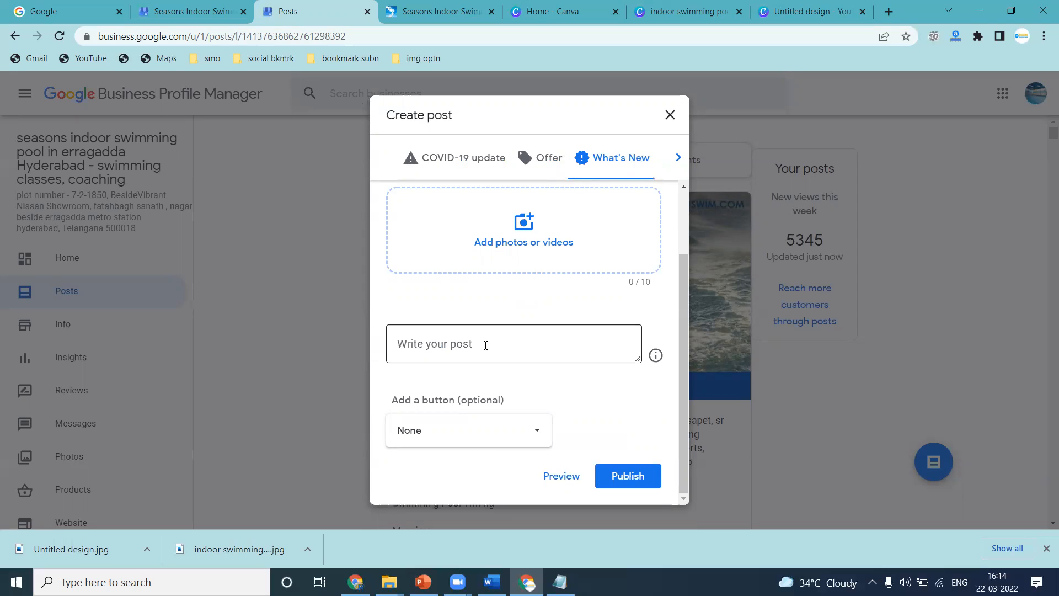
click(513, 253)
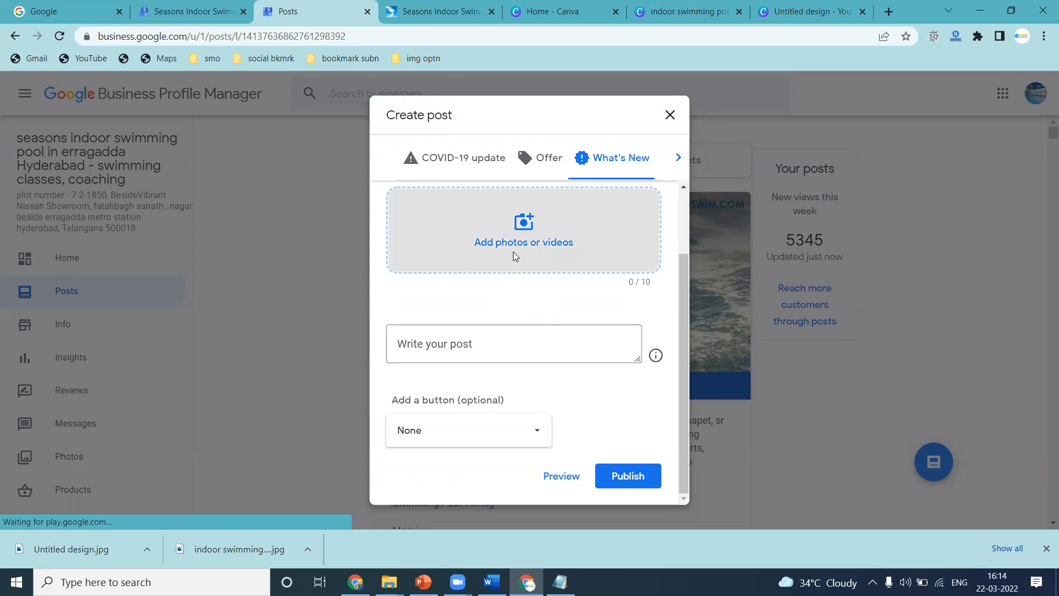
click(522, 330)
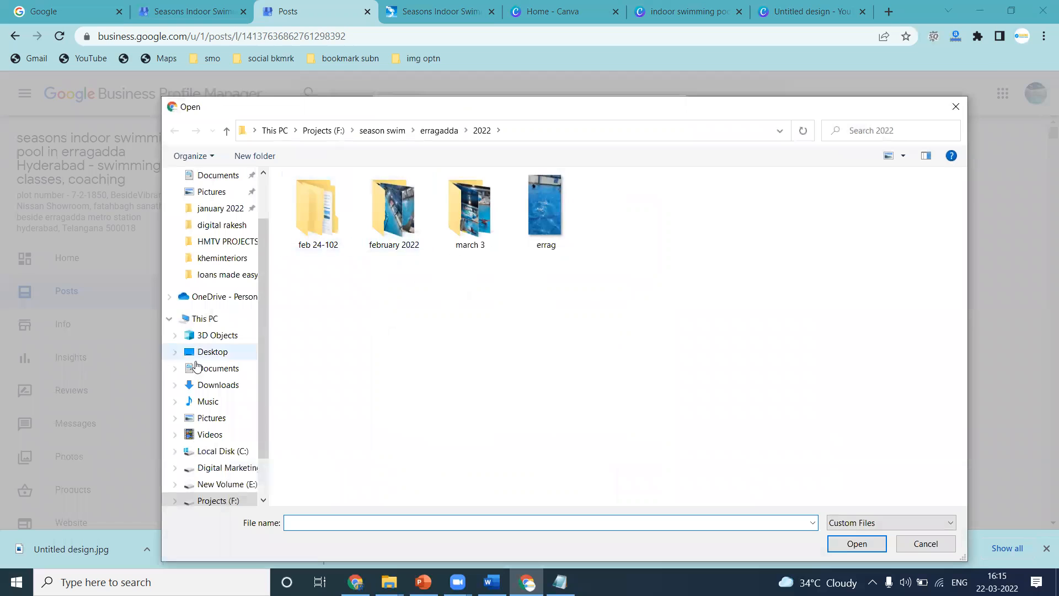
click(219, 384)
scroll(623, 437, down, 5)
double_click(622, 438)
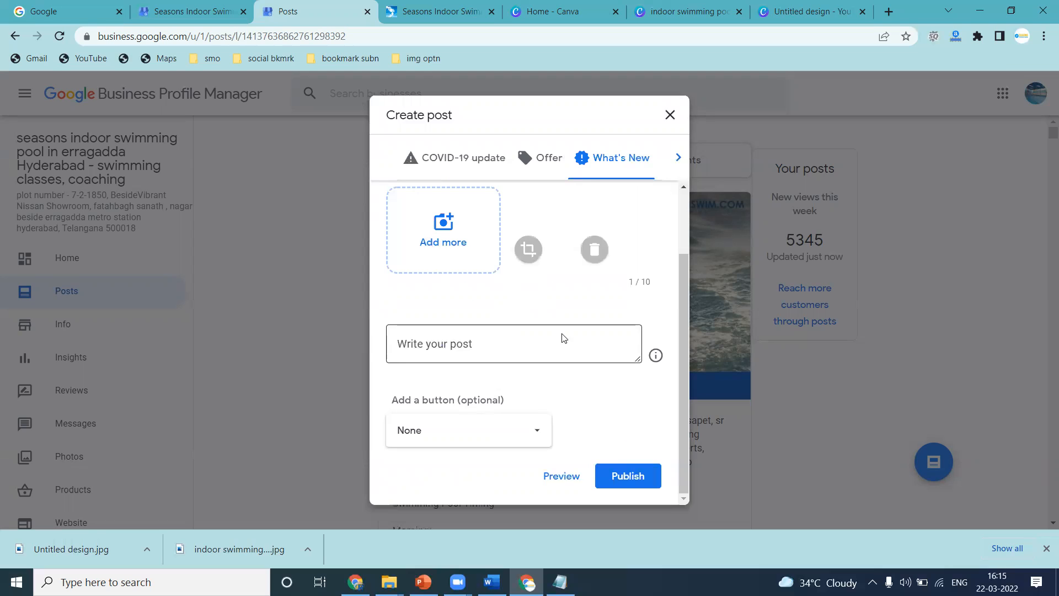
Crop the added image to its full width for the What's New post and close the post form without publishing.
click(528, 253)
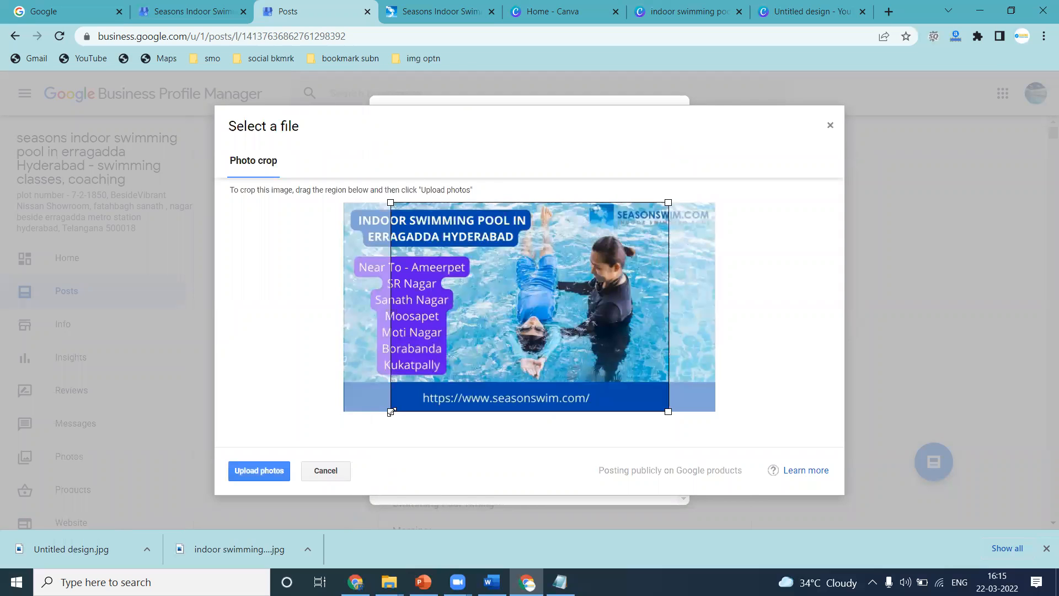
drag(390, 411, 344, 412)
drag(668, 412, 717, 412)
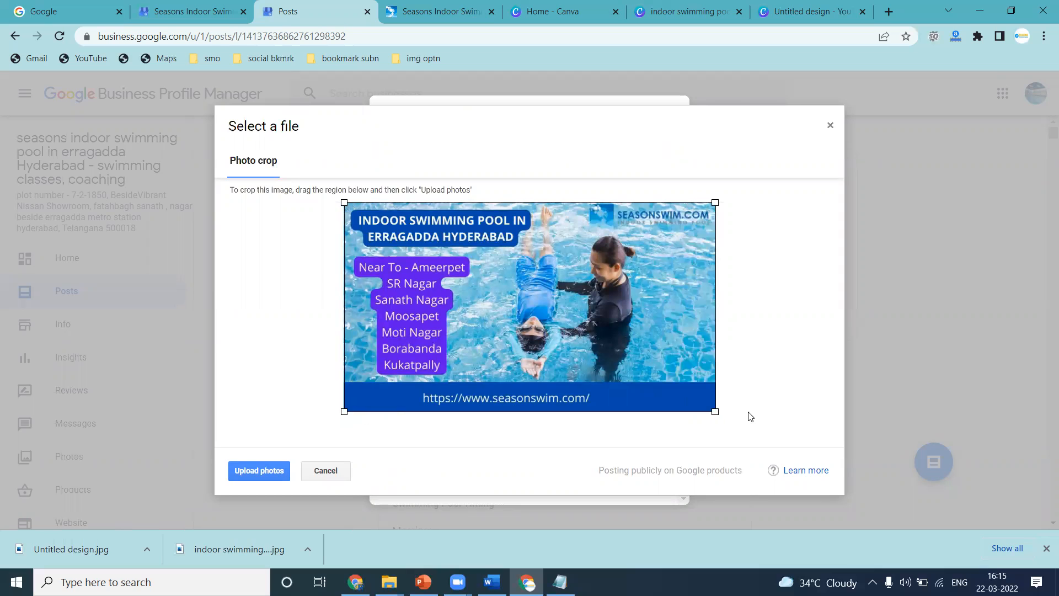
click(269, 472)
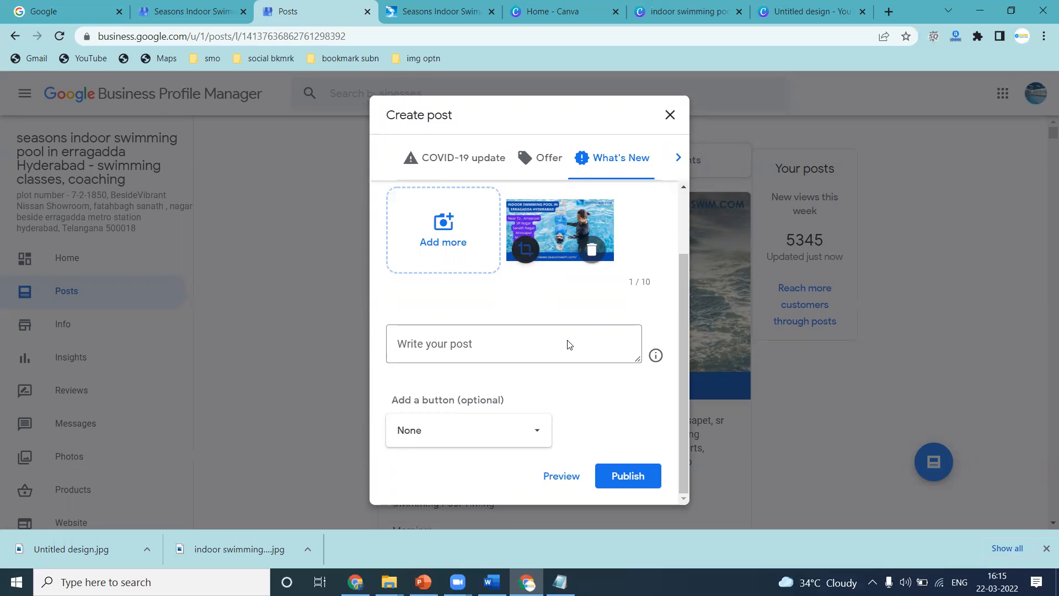
click(669, 116)
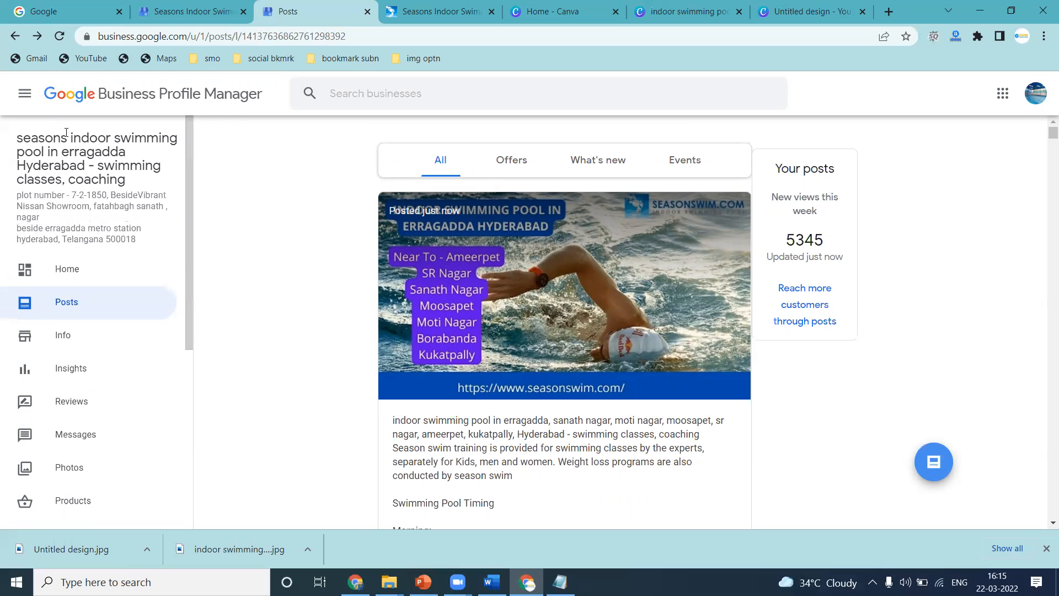
Copy the keyword 'indoor swimming pool in erragadda' from the business name and search it on Google in an incognito window.
drag(67, 137, 125, 151)
key(ctrl+c)
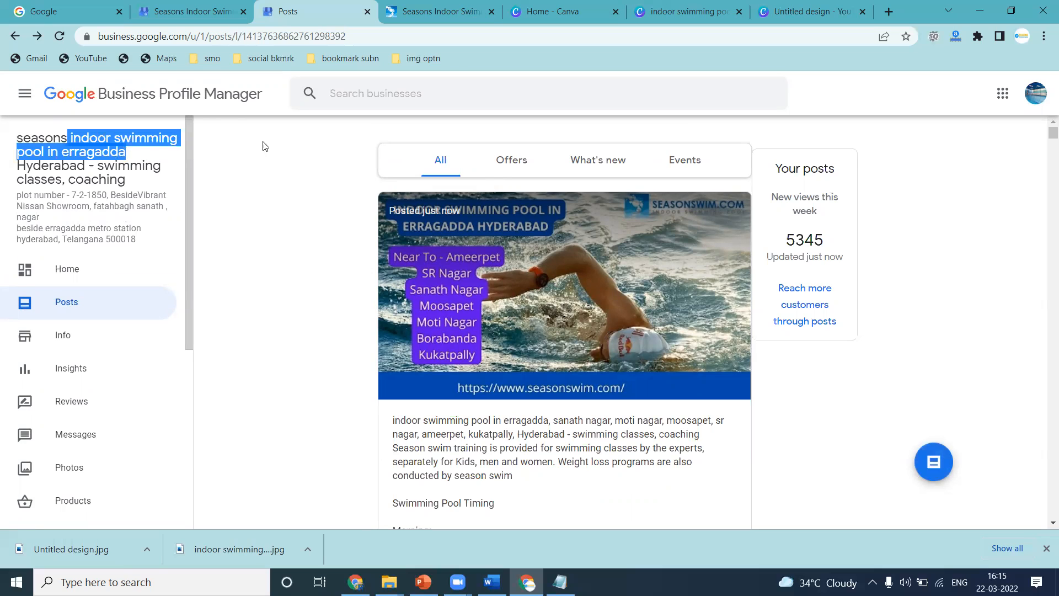
click(1044, 35)
click(959, 100)
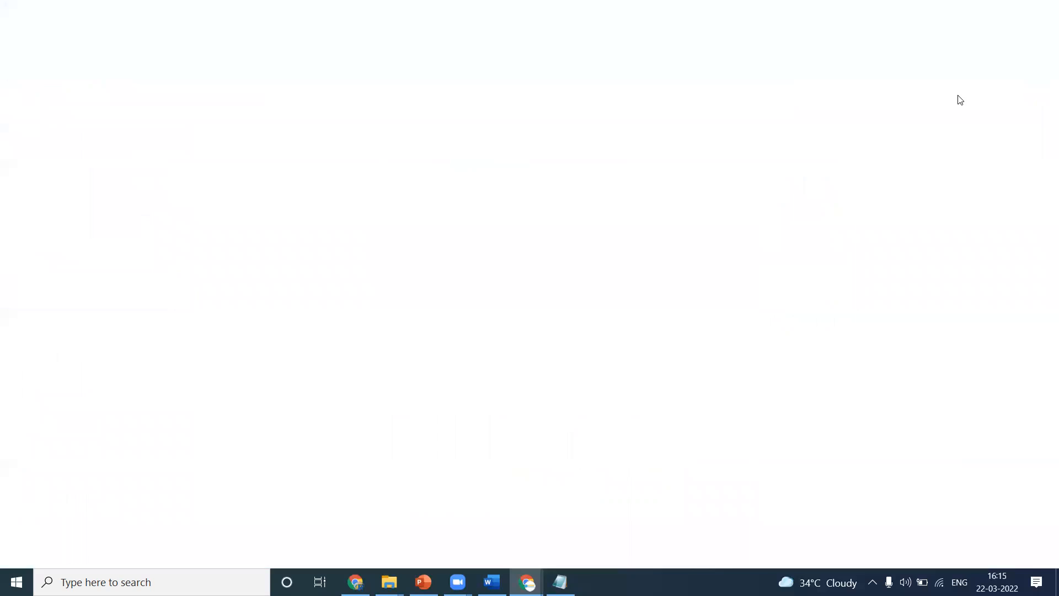
key(ctrl+v)
key(Return)
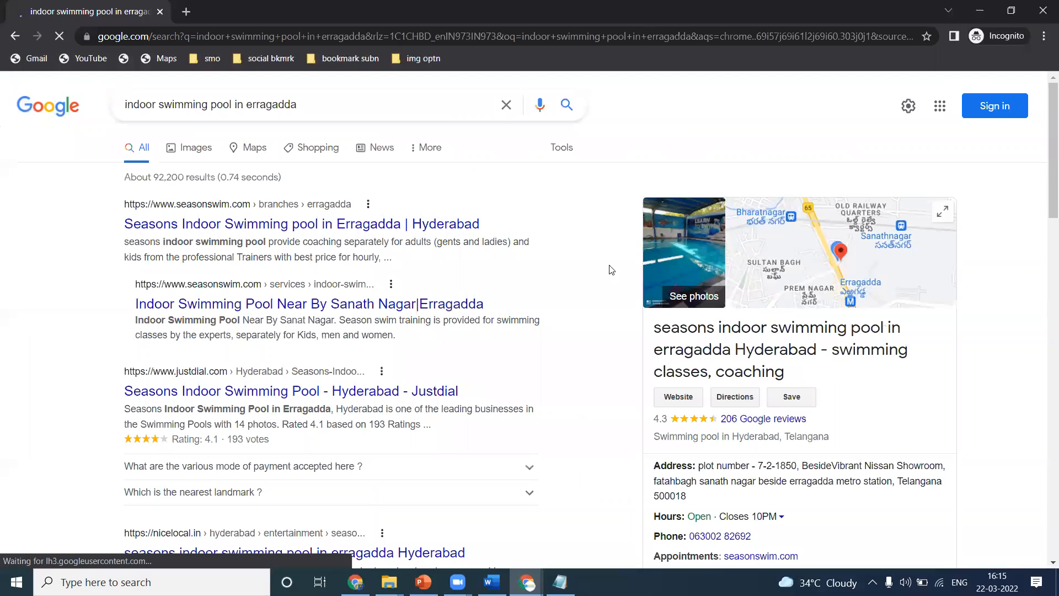
Check the published posts in the business panel of the search results and try their Book and Call now links.
scroll(642, 271, down, 8)
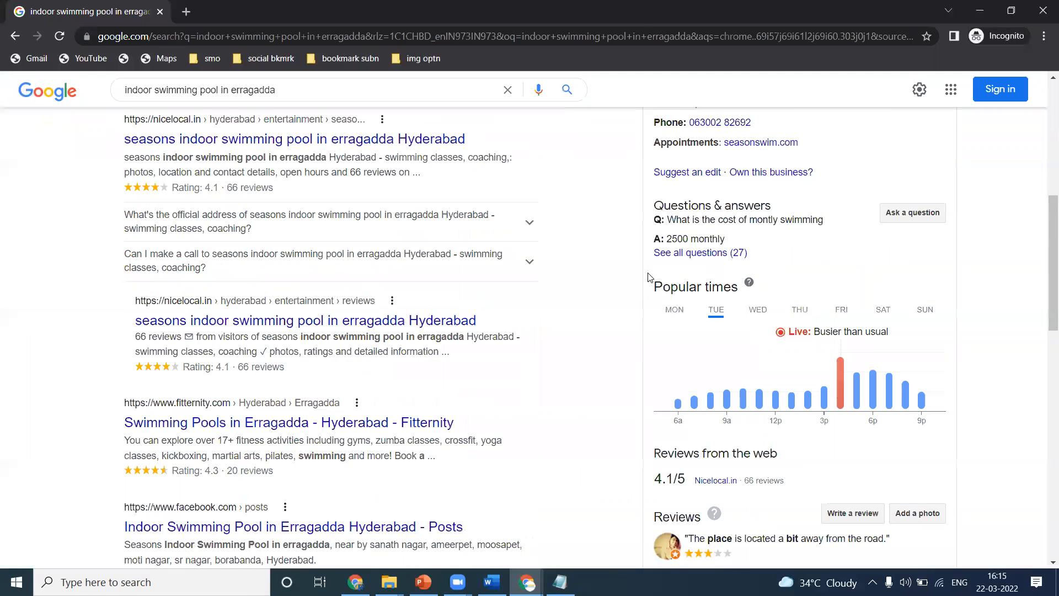
scroll(650, 277, down, 11)
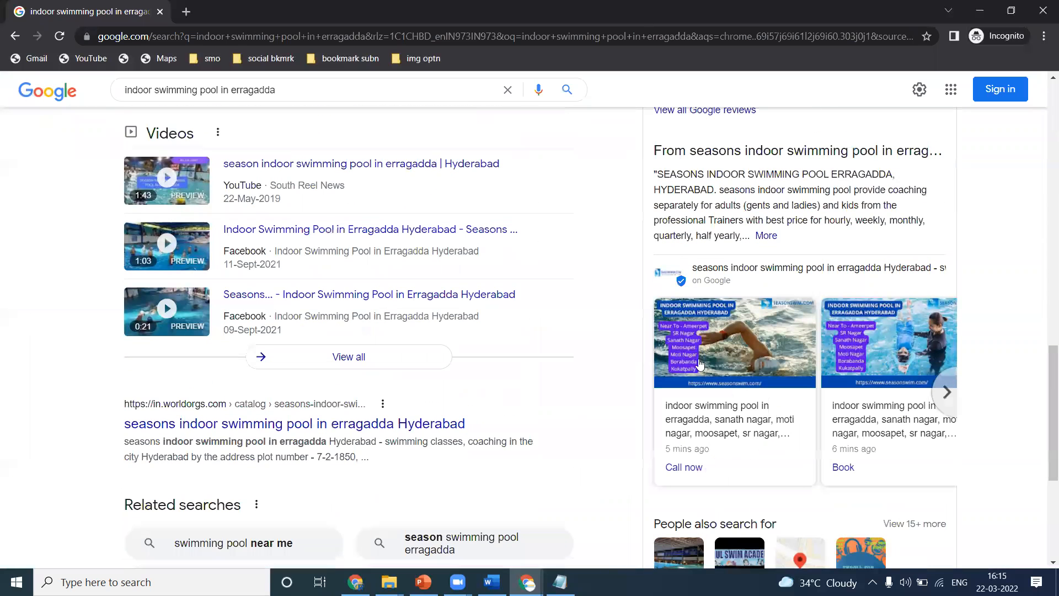
ctrl+click(843, 467)
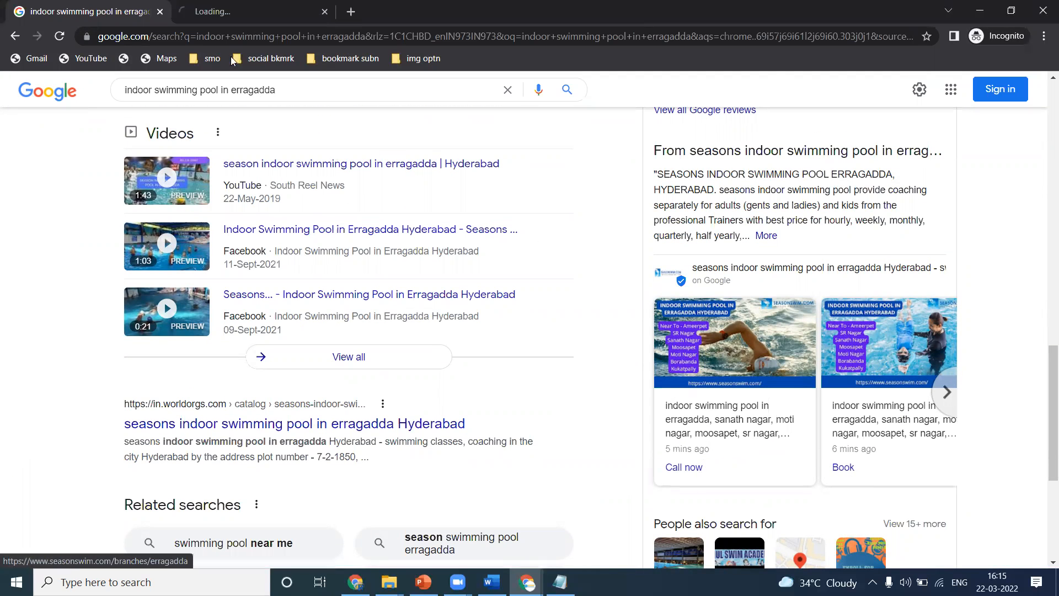
click(234, 5)
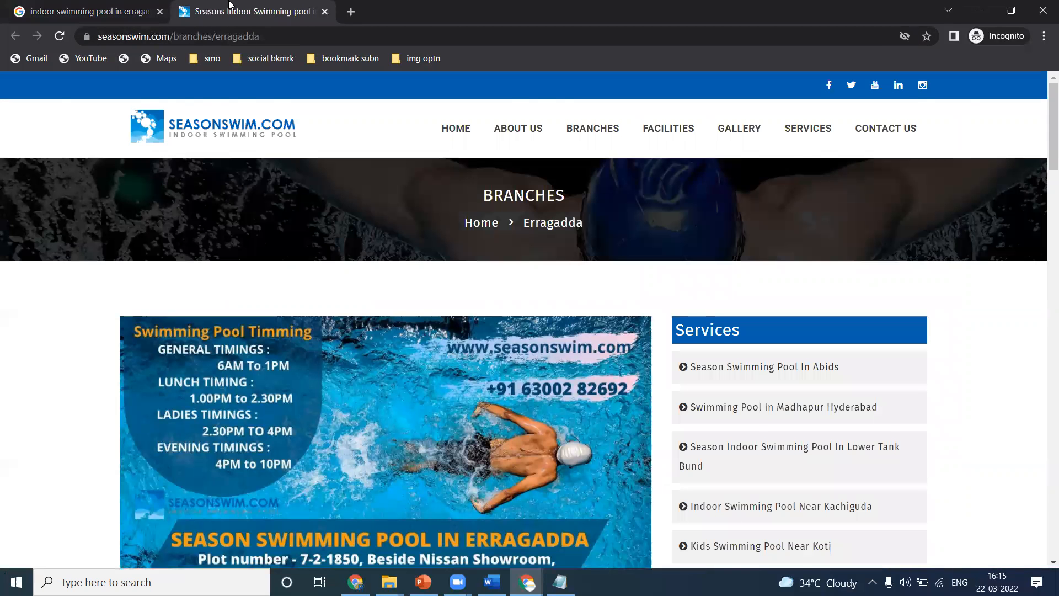
click(142, 5)
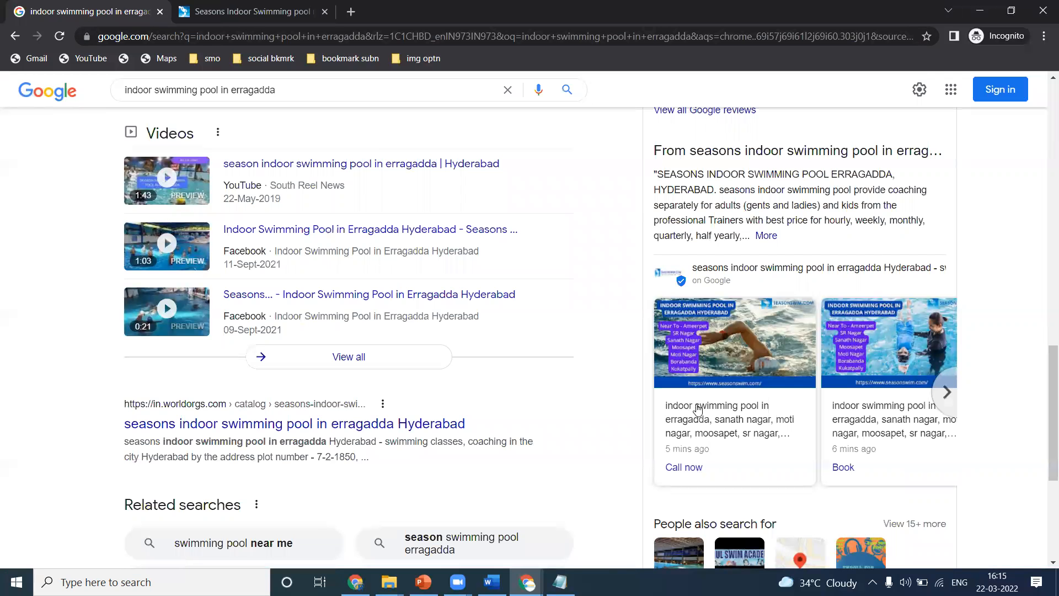
click(680, 467)
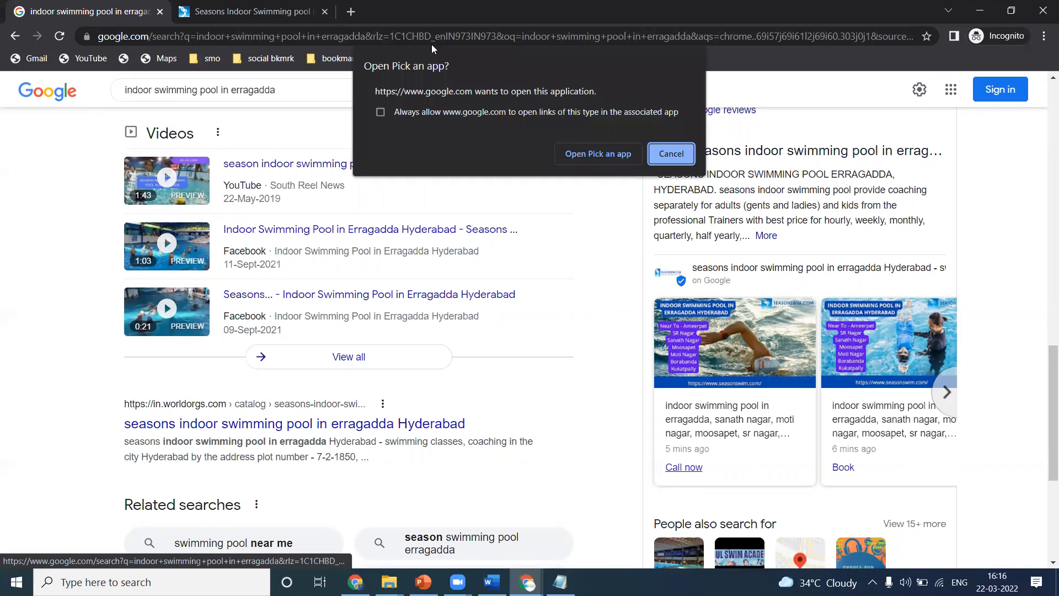
click(258, 6)
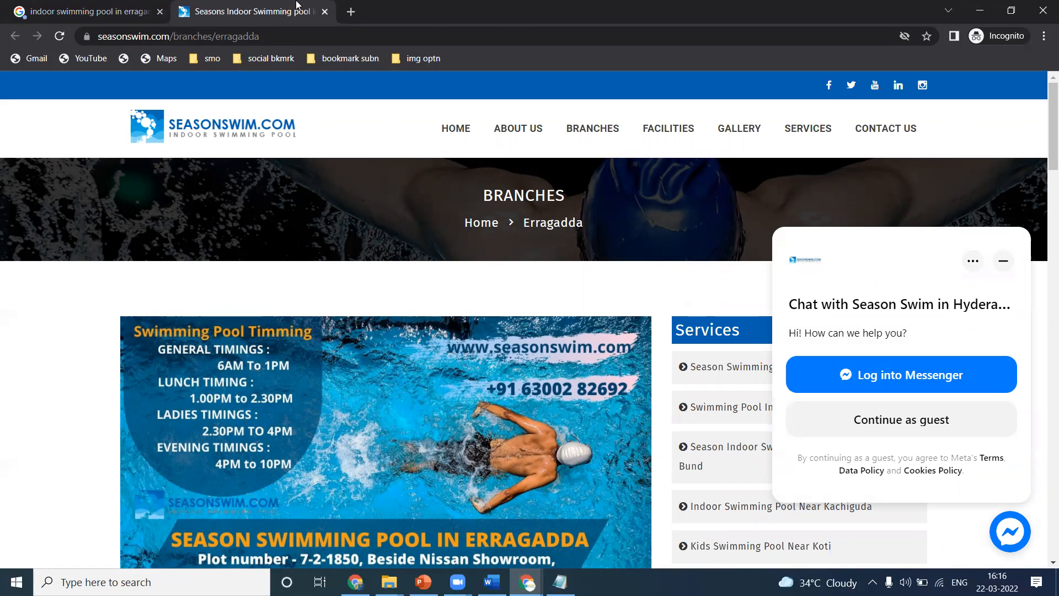
click(1044, 10)
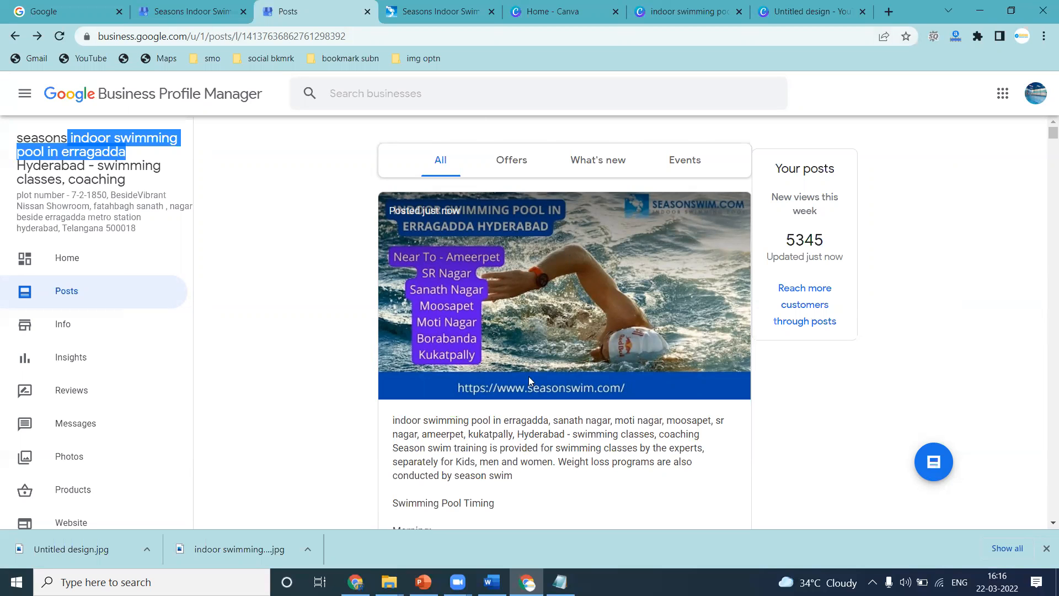
click(358, 578)
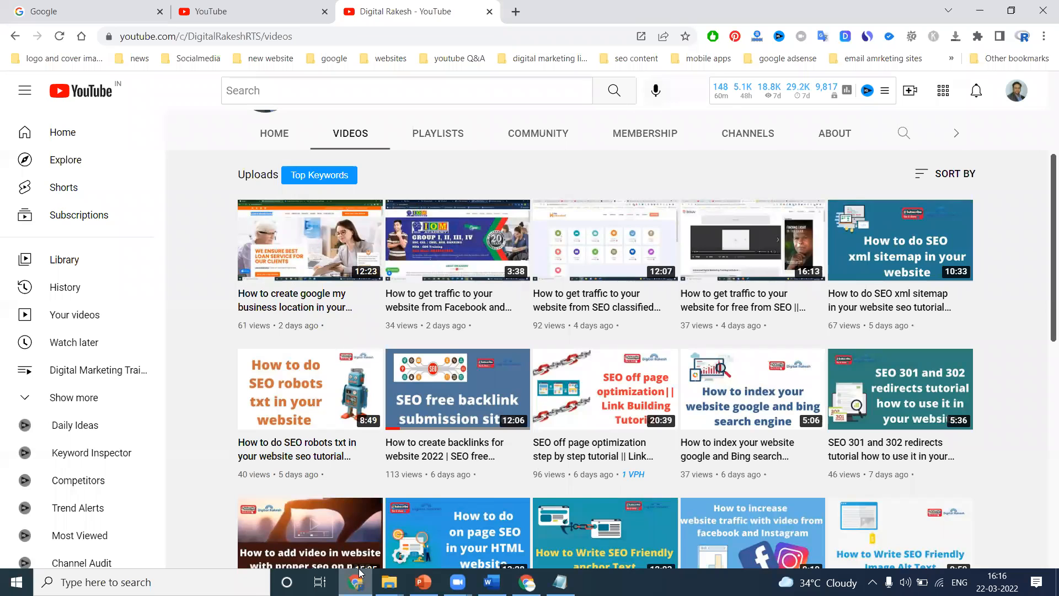
scroll(512, 255, up, 3)
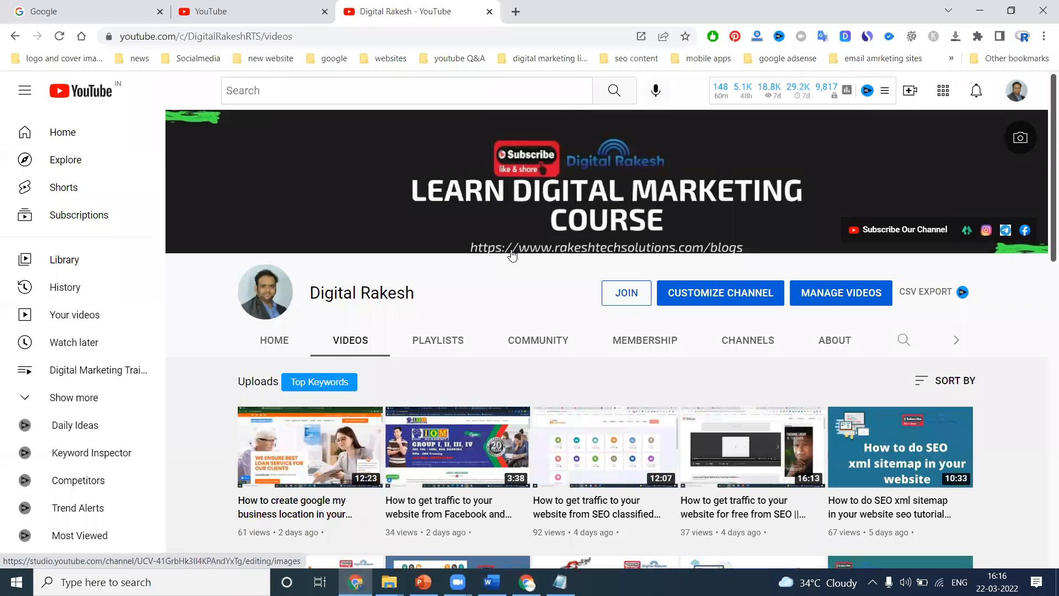